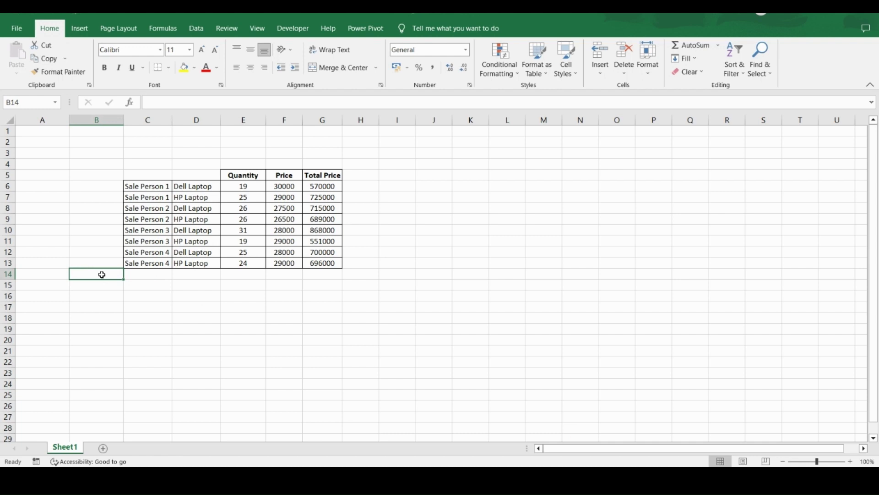
Step: Label cell B14 "Count" and select cell E14 in the same row
type("Count")
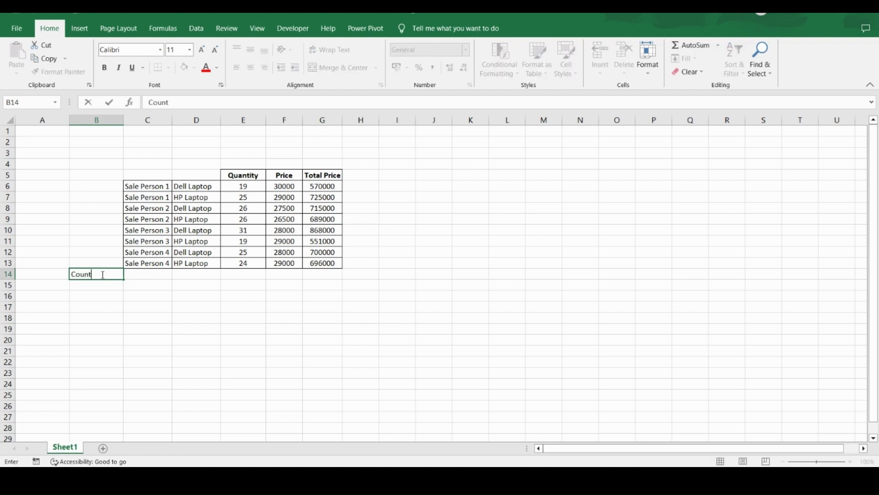
key("Return")
key("Up")
key("Right")
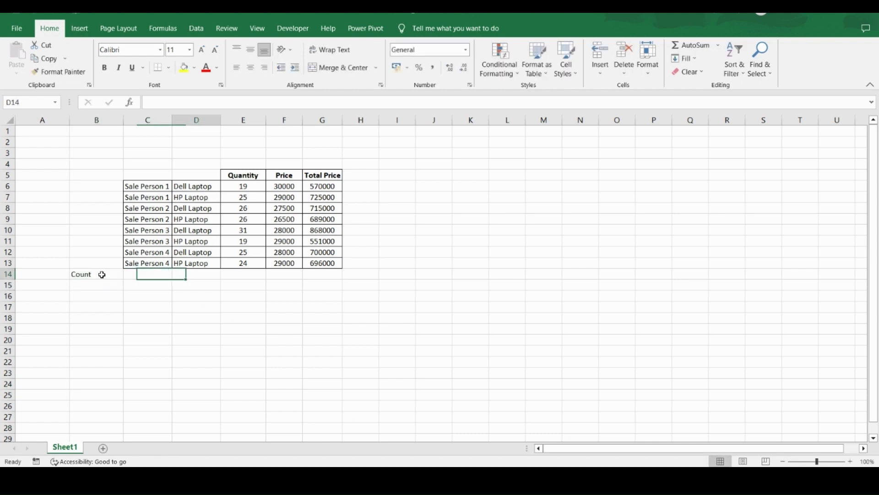
key("Right")
key("Right")
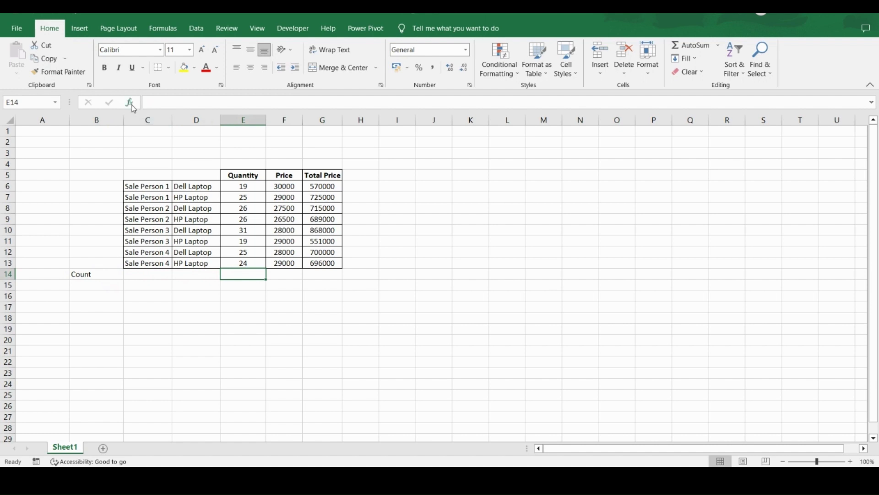
Step: Insert the COUNT function in E14 with the Quantity range E6:E13 as its first value
left_click(130, 105)
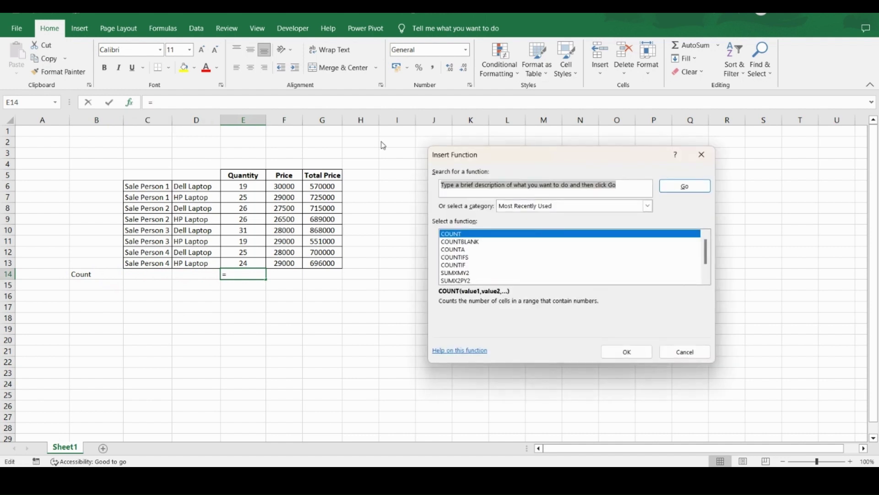
type("count")
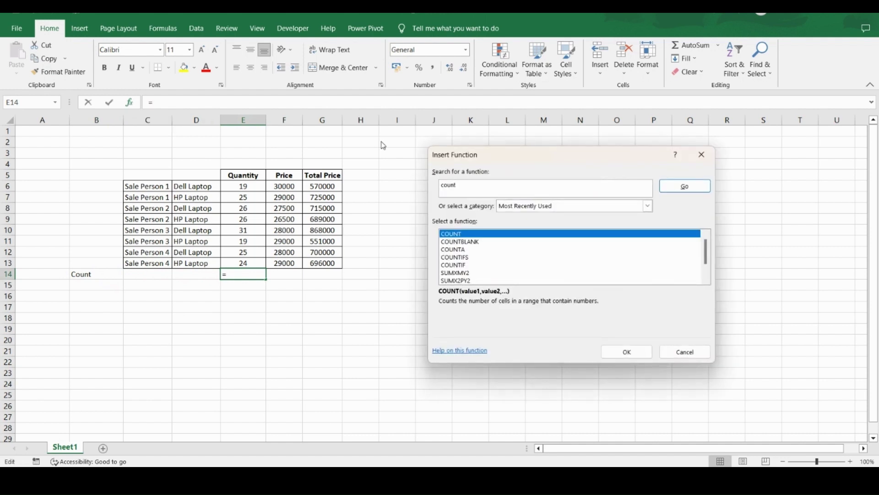
left_click(501, 234)
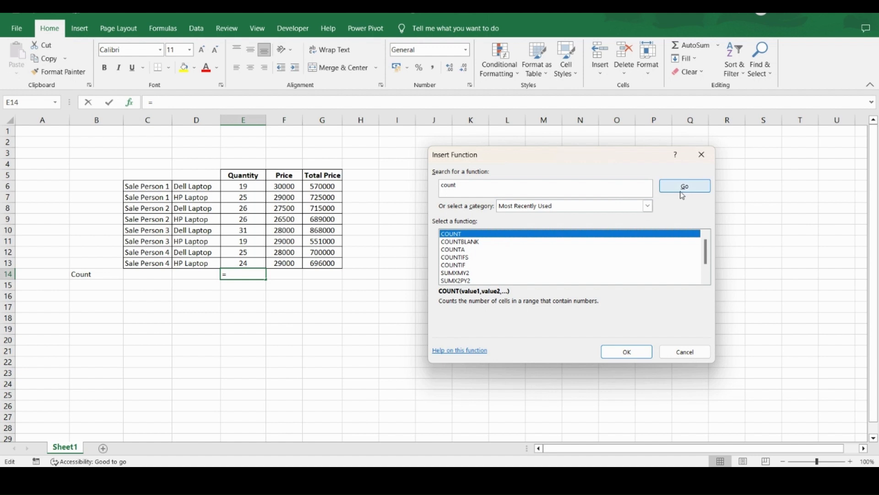
left_click(628, 353)
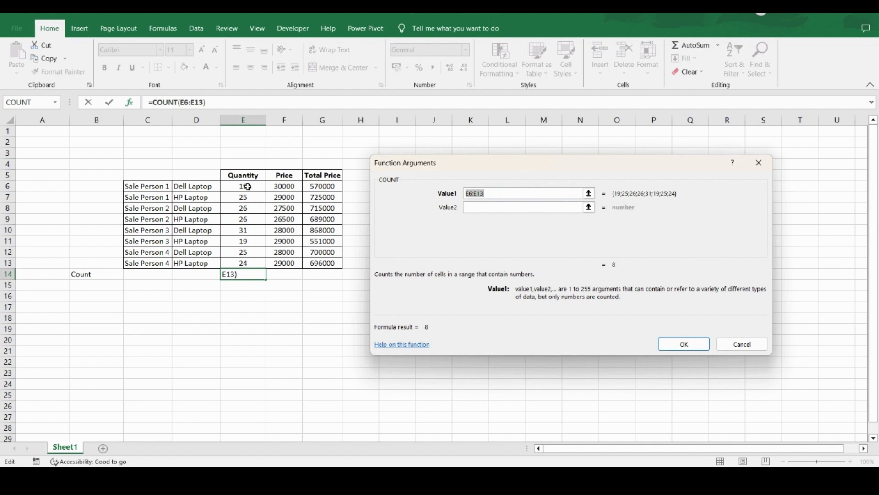
left_click_drag(249, 186, 254, 261)
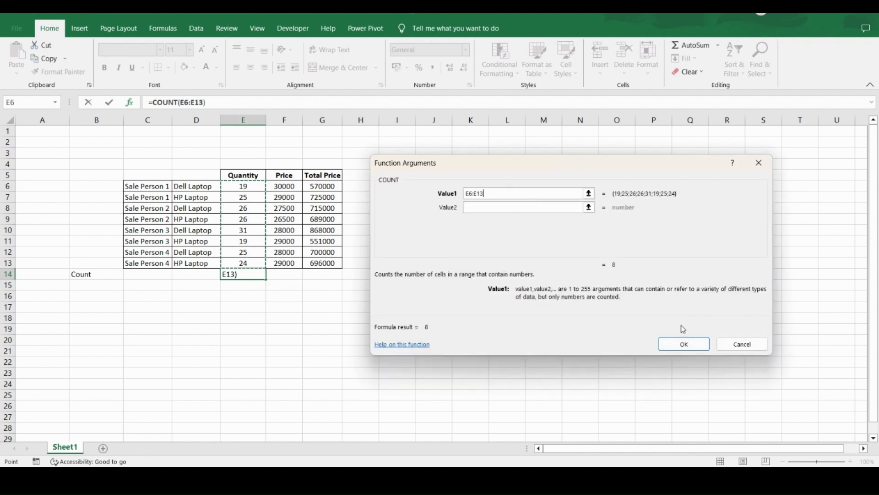
left_click(687, 344)
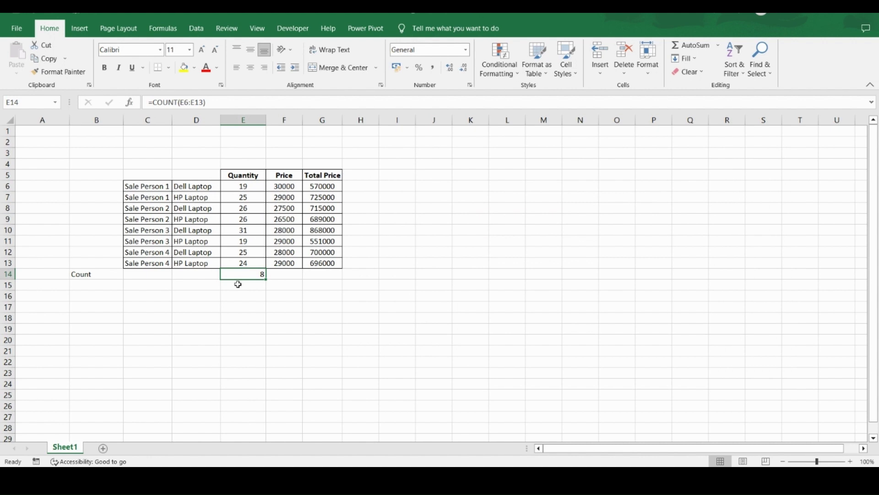
Step: Highlight the Quantity values E6:E13 to examine the range being counted
left_click(243, 188)
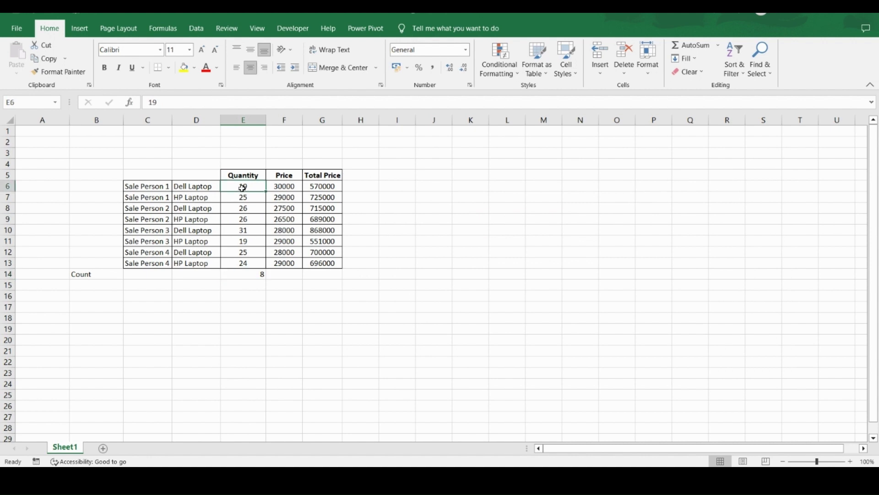
key("shift+Down")
key("shift+Down")
key("shift+Down")
key("shift+Down")
key("shift+Down")
key("shift+Down")
key("shift+Down")
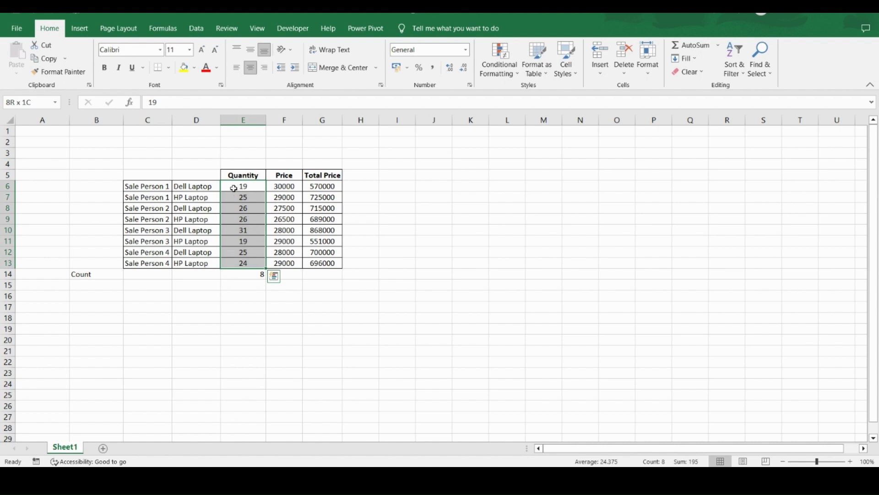
Step: Go through the Quantity cells one by one from E6 down to the COUNT formula in E14
left_click(233, 188)
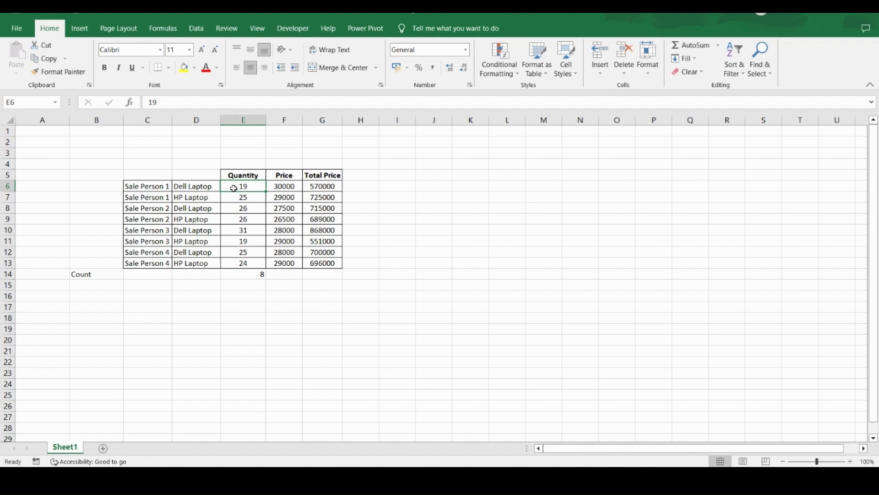
key("Down")
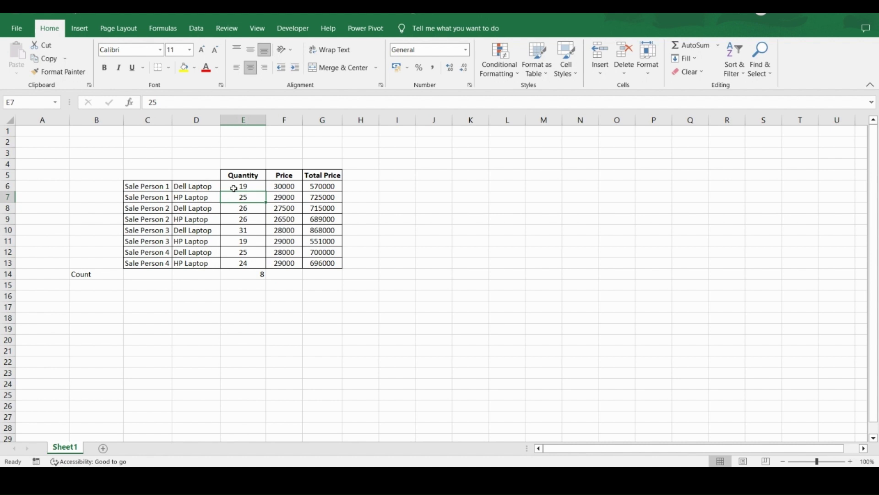
key("Down")
key("Down")
key("Down")
key("Down")
key("Down")
key("Down")
key("Down")
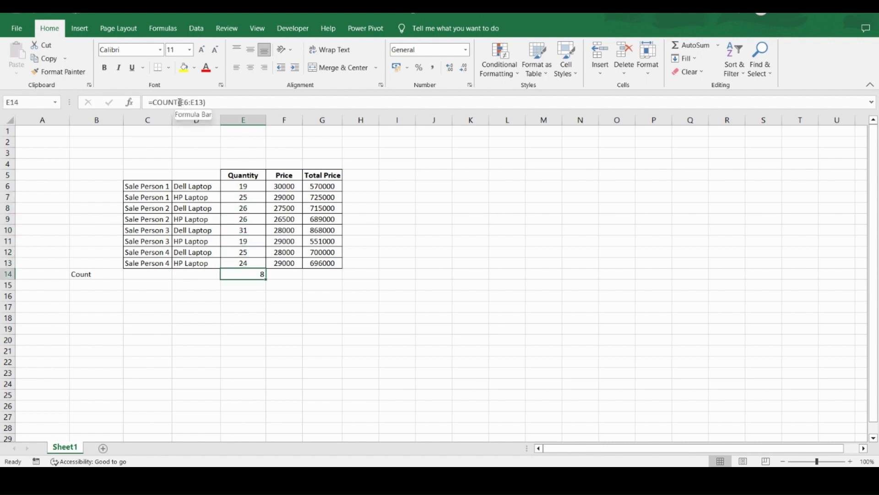
Step: Test the count with different numbers by setting quantity E6 to -1 and then to 0.1
left_click(240, 188)
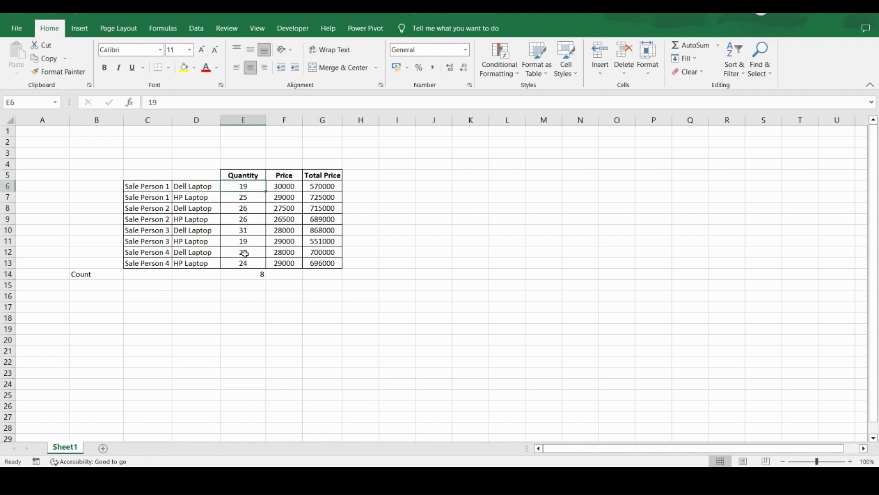
type("-1")
key("Return")
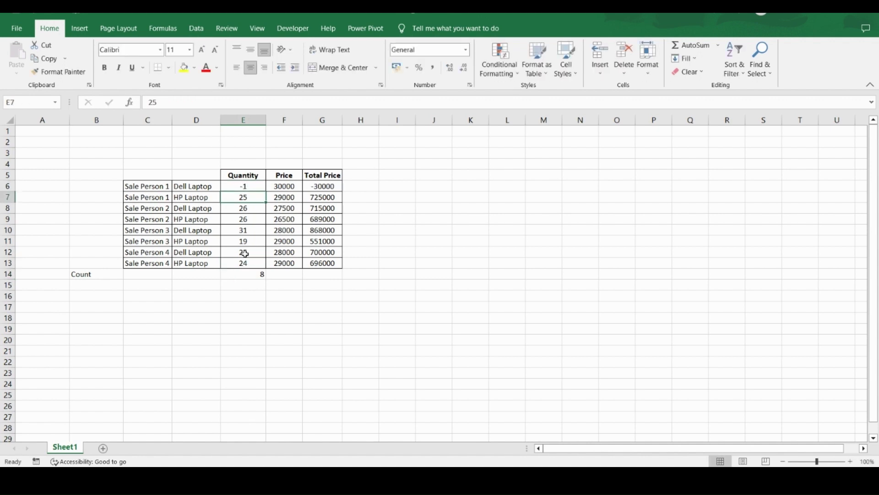
left_click(249, 188)
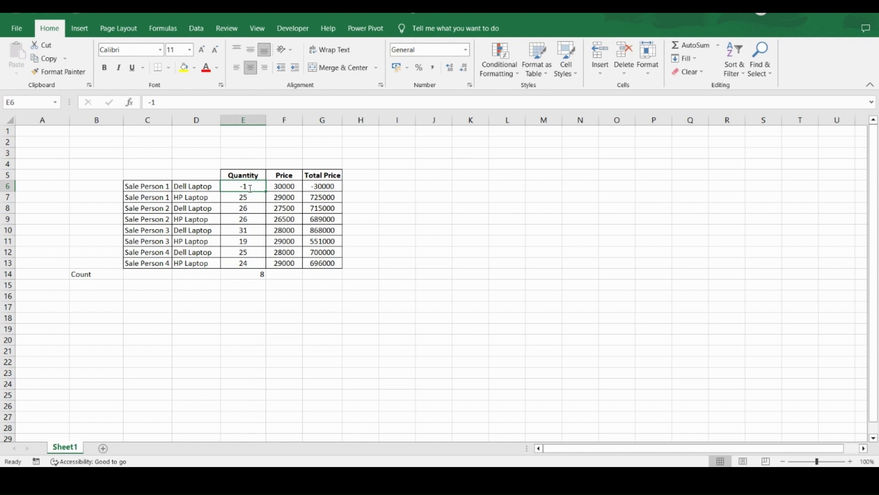
type("0.1")
key("Return")
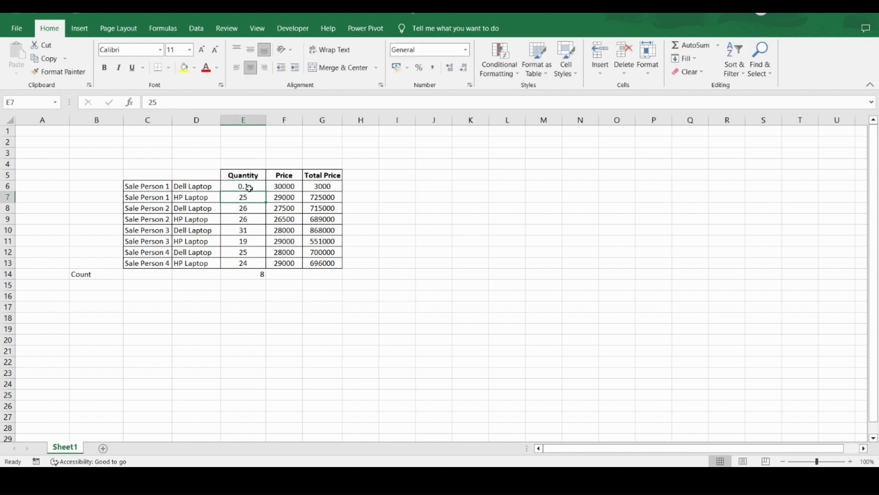
Step: Clear E6, copy the text "Dell Laptop" from D6 into it, and check the count in E14
key("Up")
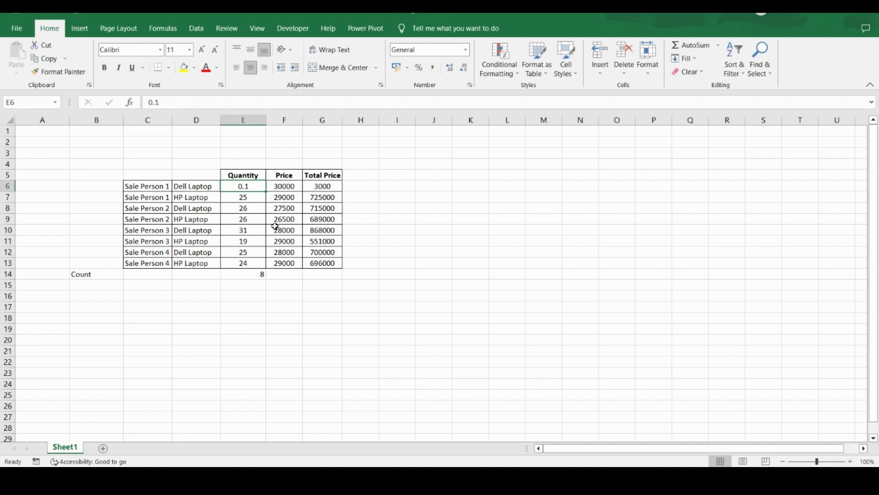
key("Delete")
left_click(205, 187)
key("ctrl+c")
key("Right")
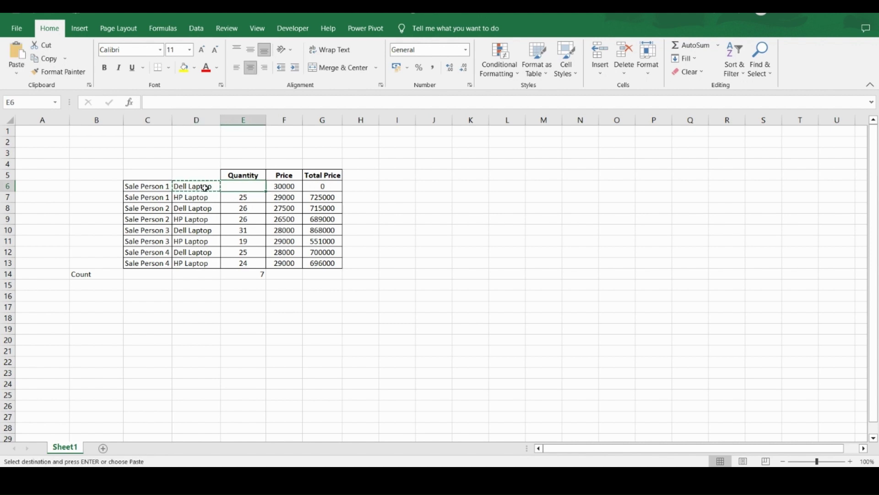
key("ctrl+v")
key("Escape")
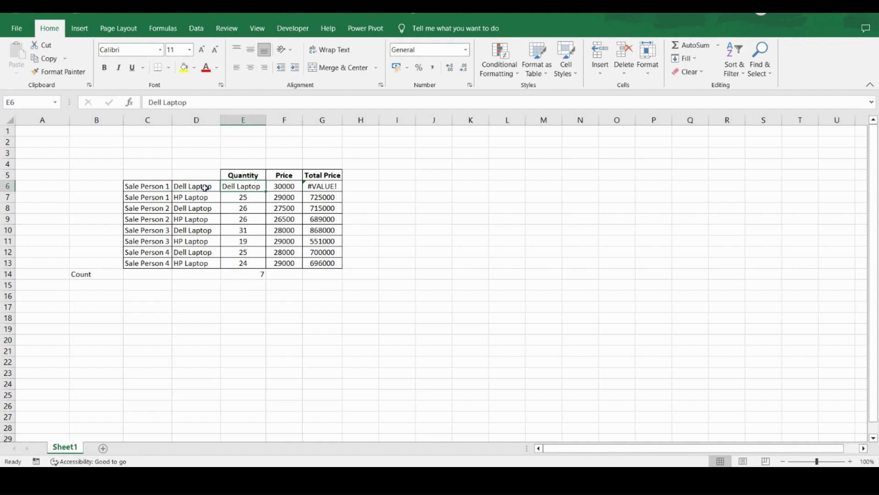
left_click(252, 277)
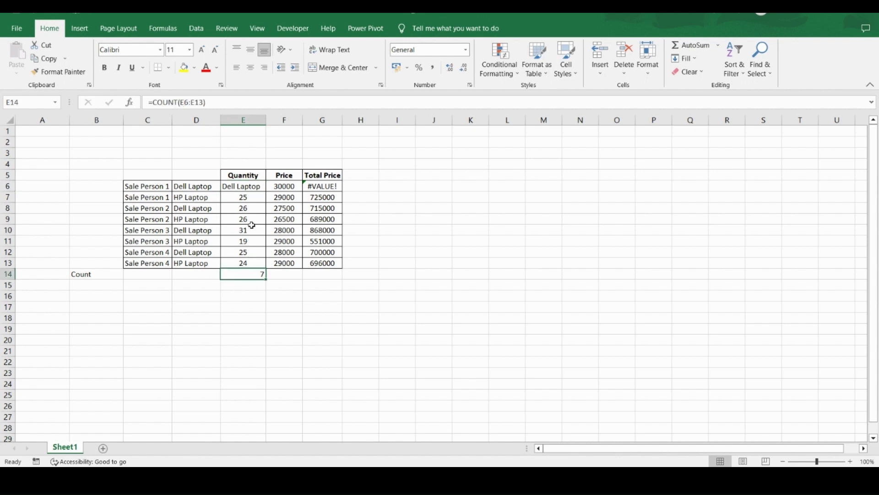
Step: Undo all the test entries made in quantity cell E6
key("ctrl+z")
key("ctrl+z")
key("ctrl+z")
key("ctrl+z")
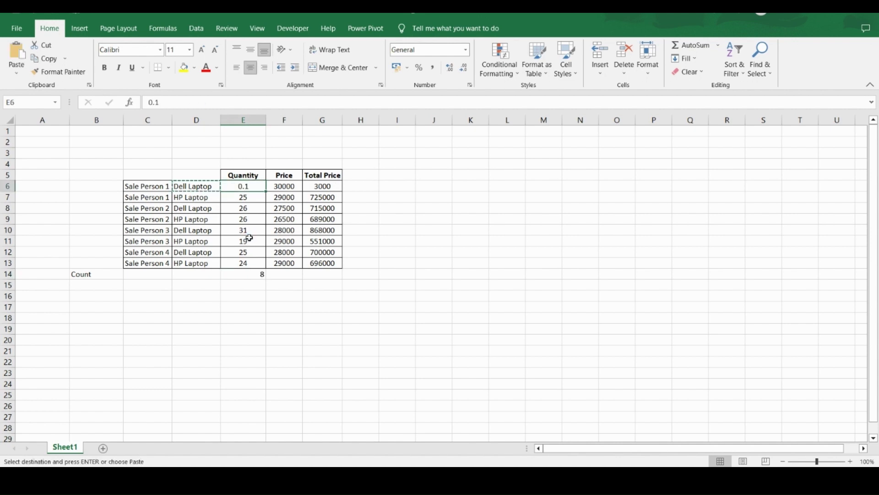
key("Escape")
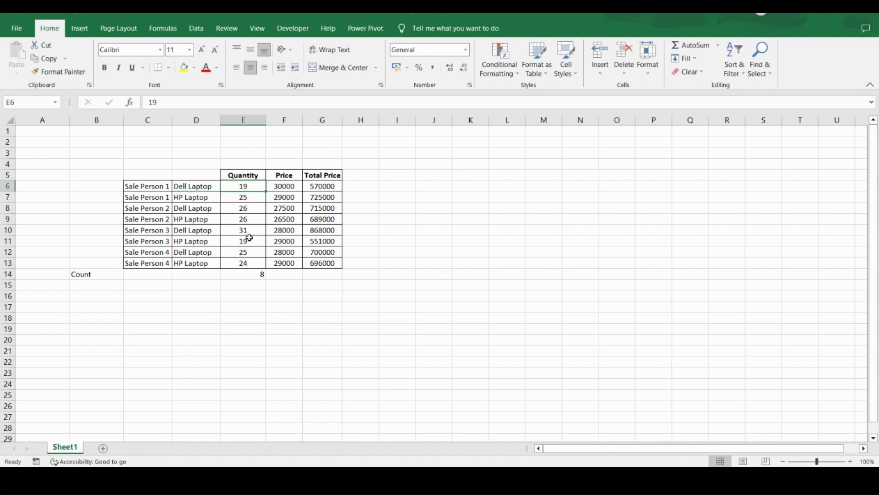
Step: Review the Count row's formula in E14 and the Quantity range E6:E13 it refers to
left_click(104, 278)
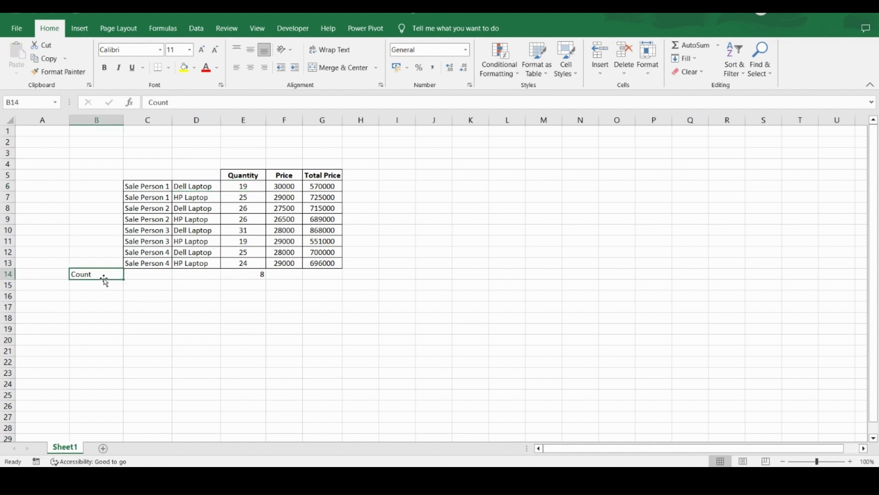
key("Right")
key("Right")
key("Right")
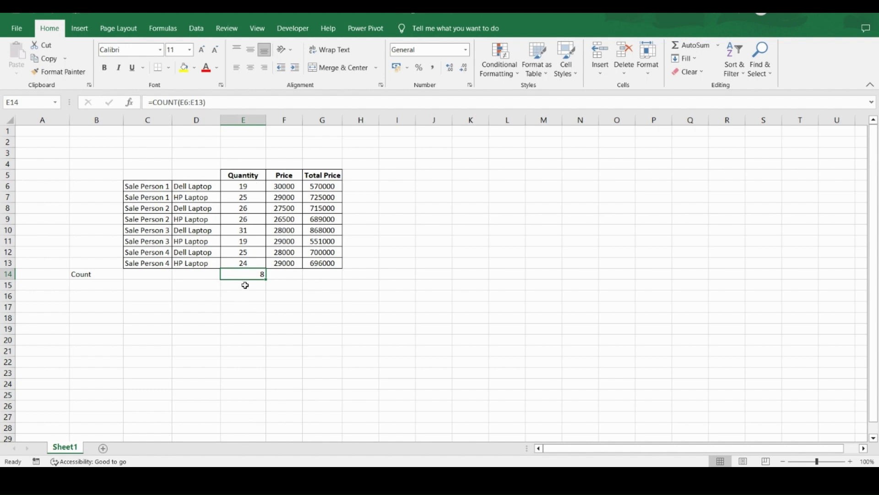
left_click(250, 188)
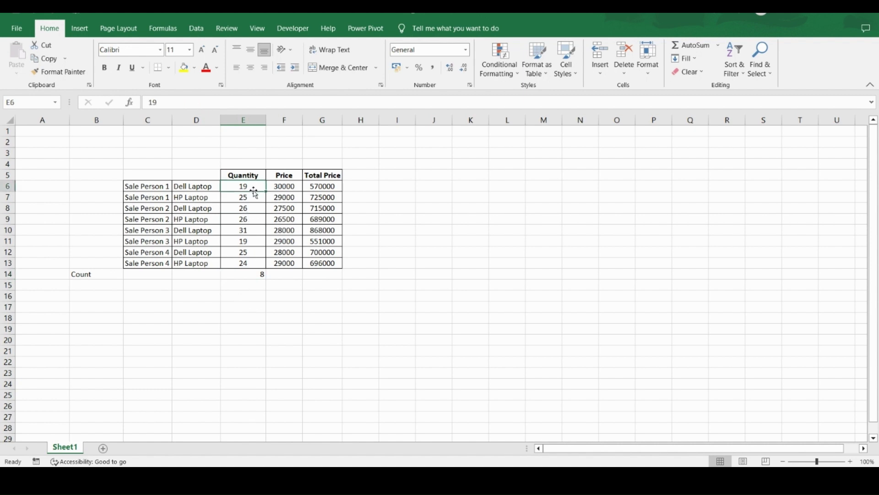
left_click(254, 263, "shift")
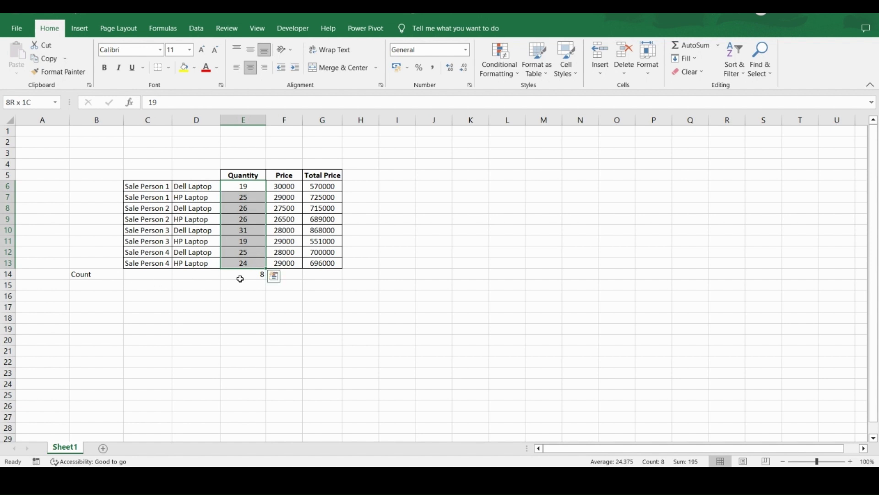
left_click(250, 188)
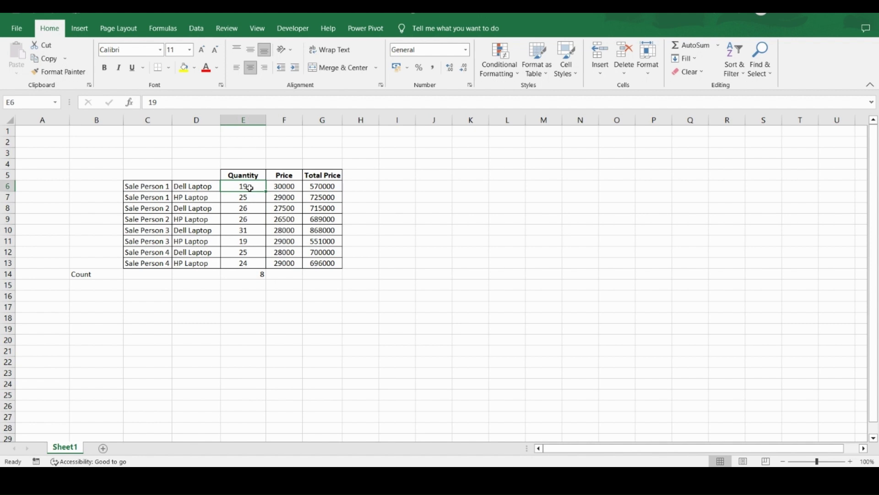
Step: Label cell B15 "CountA" and select the neighbouring cell C15
left_click(106, 285)
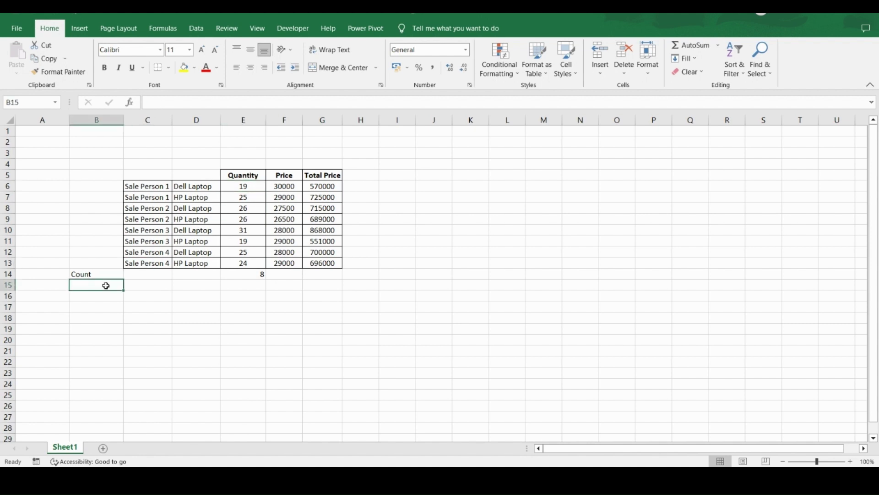
type("CountA")
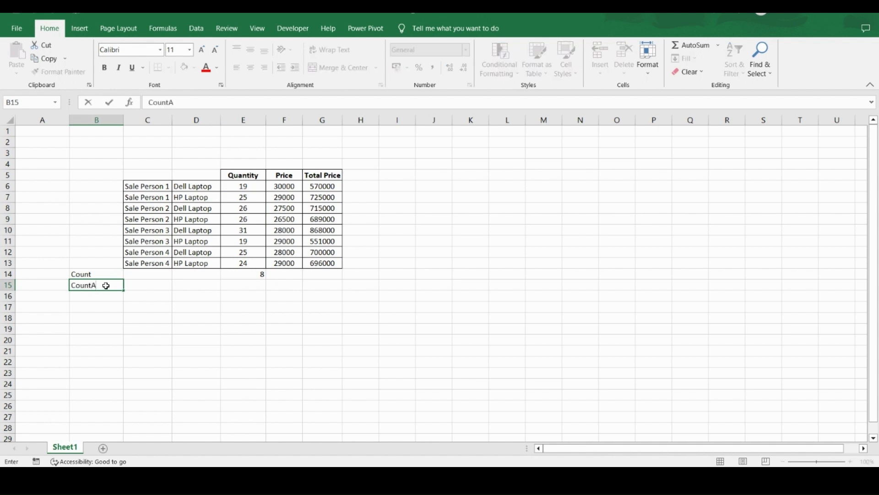
key("Return")
key("Up")
key("Right")
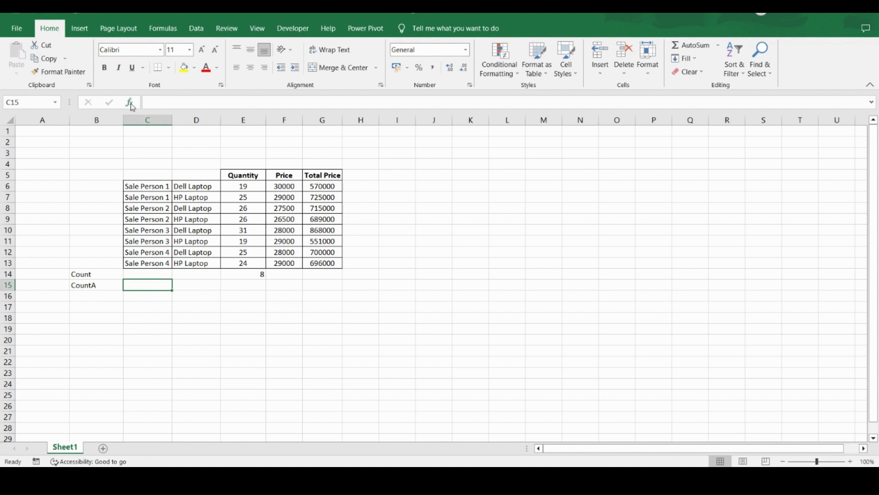
Step: Insert a COUNTA function in C15 that counts the salesperson range C6:C13
left_click(131, 102)
type("c")
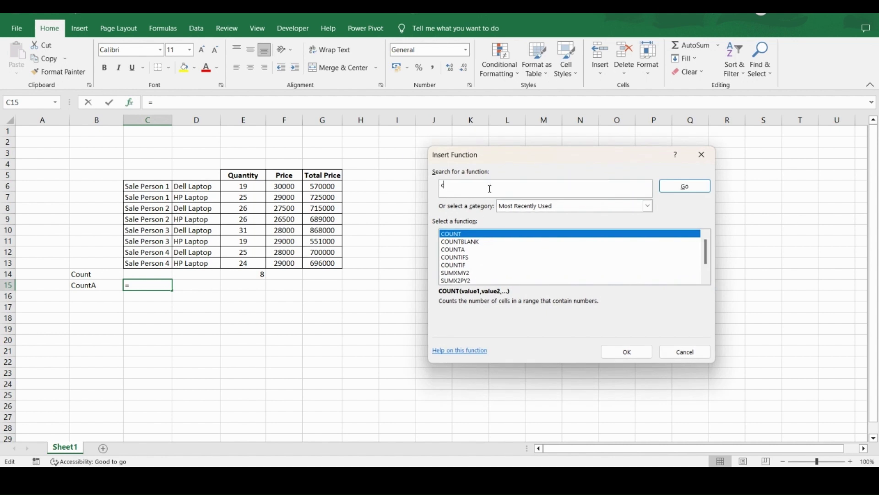
type("ounta")
left_click(685, 186)
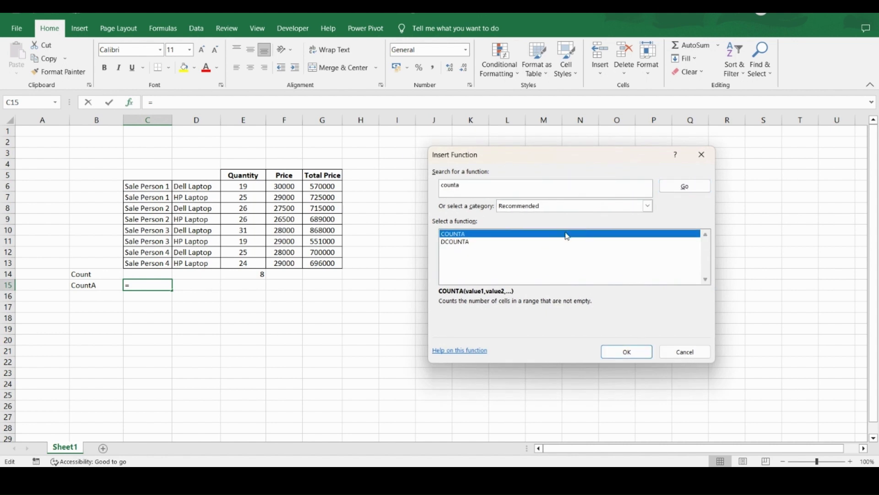
left_click(625, 351)
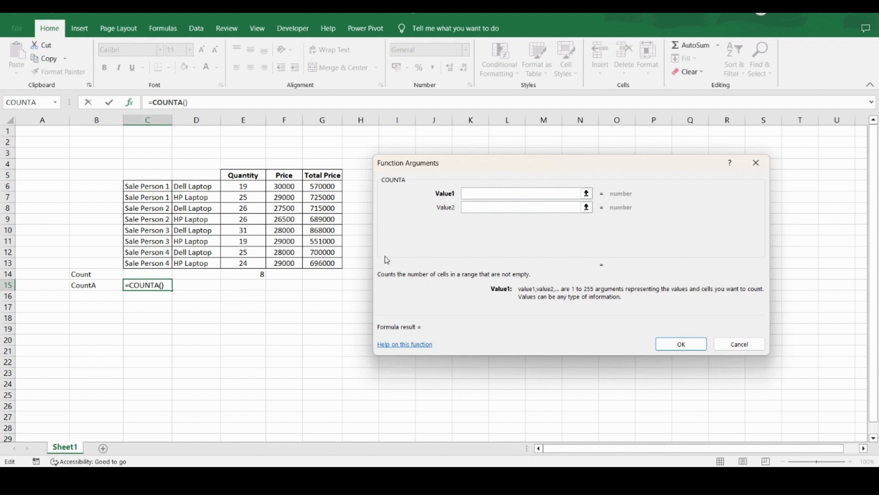
left_click_drag(149, 185, 150, 262)
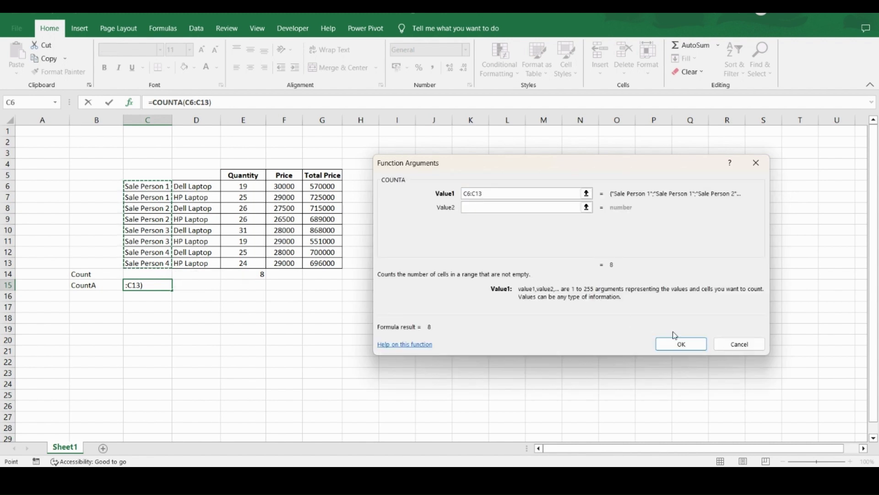
left_click(683, 345)
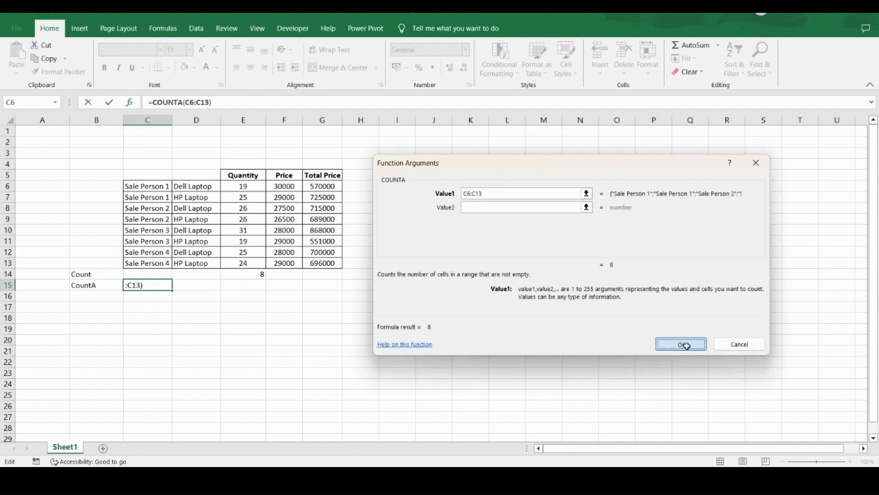
Step: Review the C6:C13 argument of the COUNTA formula in C15 and step through the salesperson cells it covers
left_click(188, 103)
left_click_drag(187, 102, 211, 102)
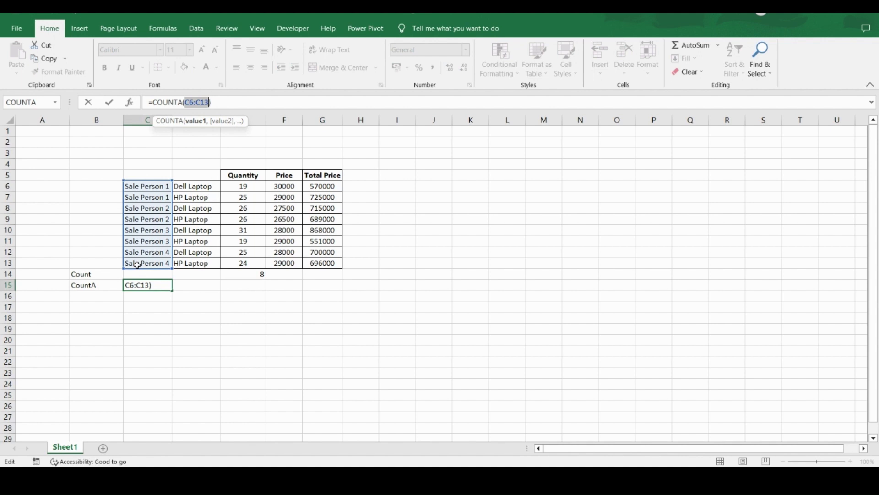
key("ctrl+Return")
left_click(149, 186)
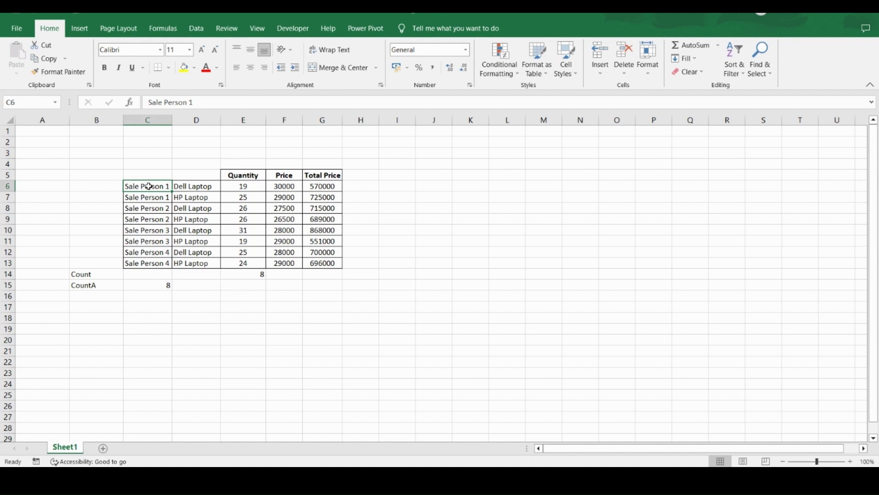
key("Down")
key("Down")
key("Down")
key("Down")
key("Down")
key("Down")
key("Down")
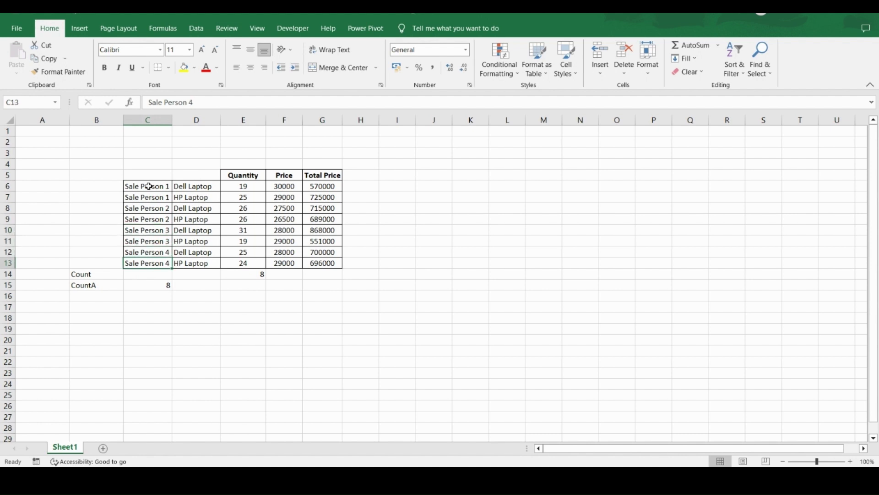
key("Down")
key("Down")
Step: Clear the salesperson name in C11 and check the CountA result in C15
key("Up")
key("Up")
key("Up")
key("Up")
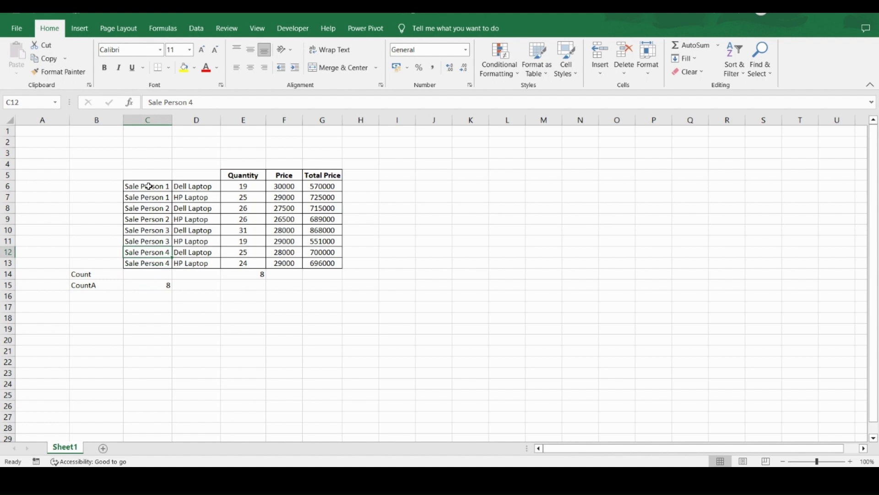
key("Delete")
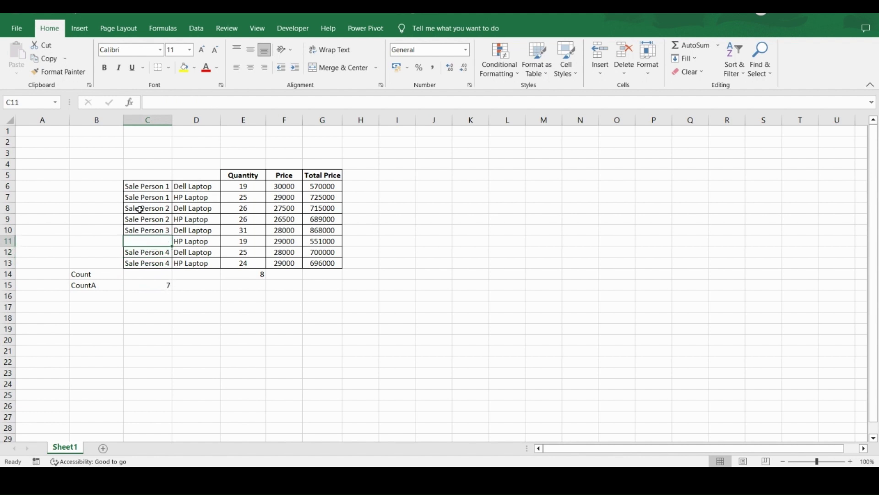
left_click(146, 286)
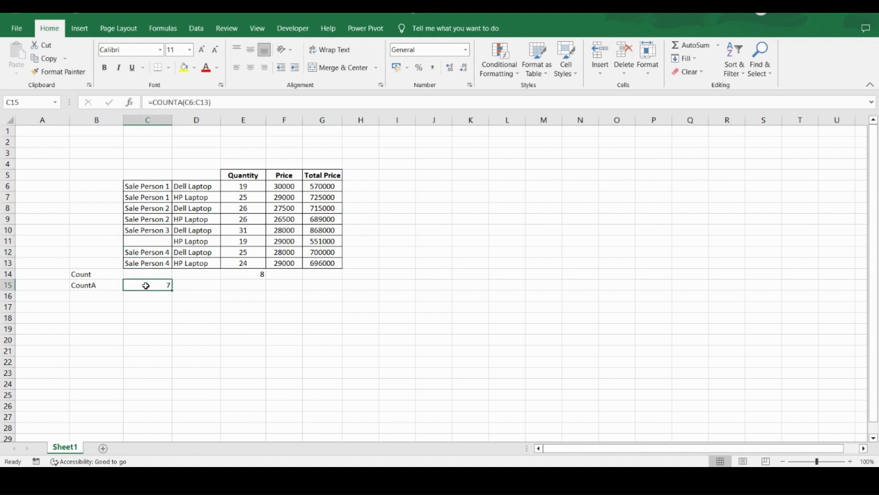
Step: Compare filled cell C6 with empty cell C11, clear C8 as well, and recheck the CountA result in C15
left_click(147, 186)
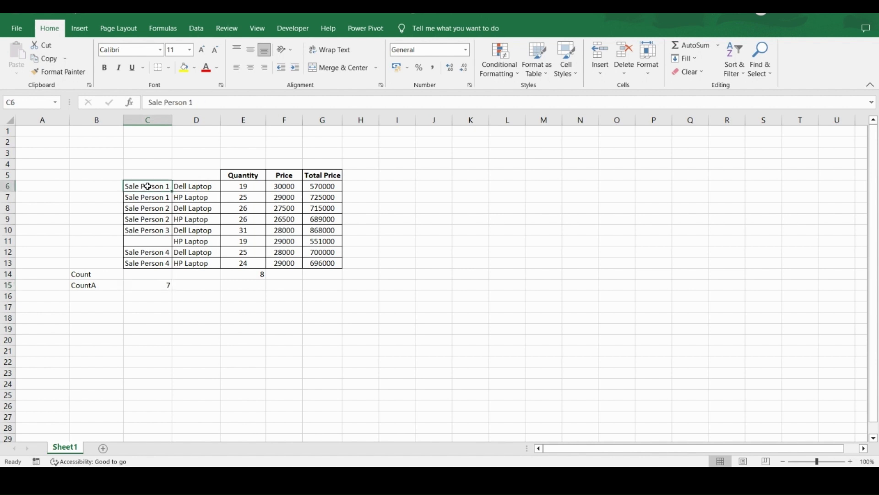
left_click(143, 239)
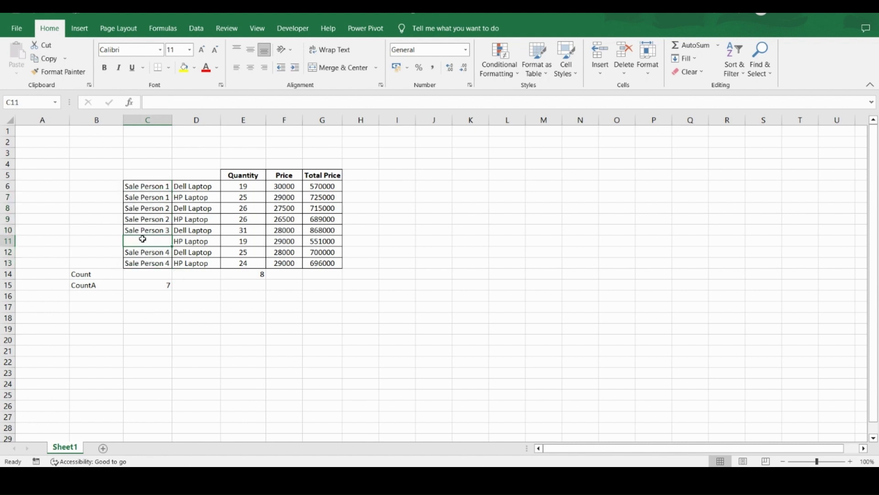
left_click(143, 207)
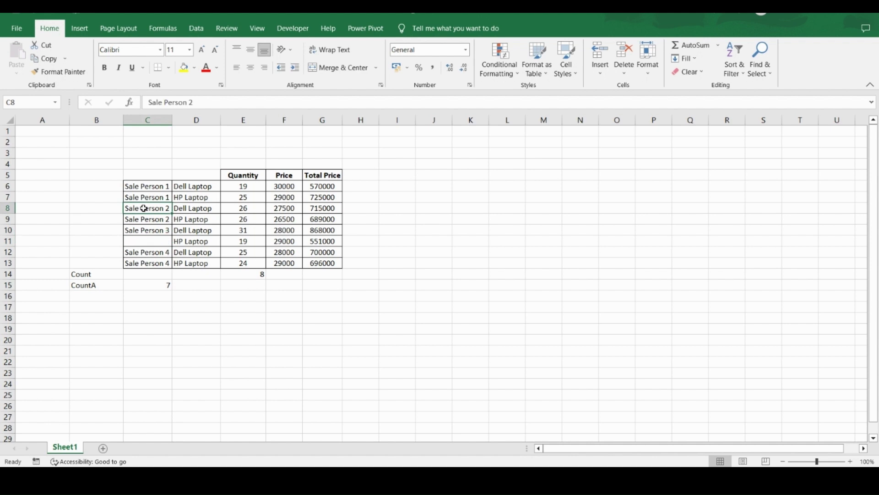
key("Delete")
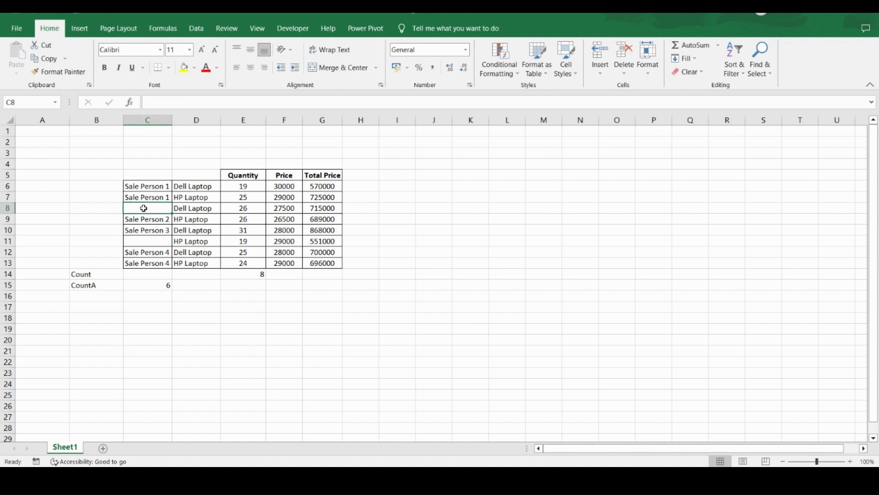
left_click(151, 287)
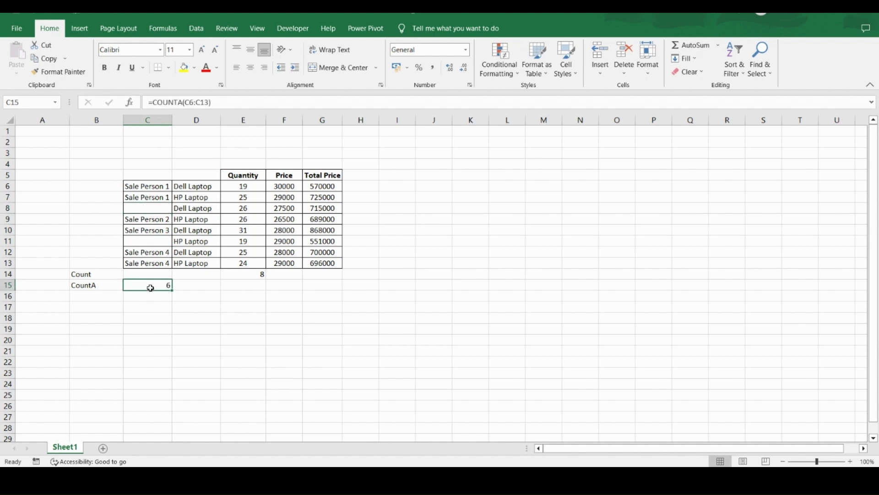
Step: Undo the clearing of salesperson cells C8 and C11
key("ctrl+z")
key("ctrl+z")
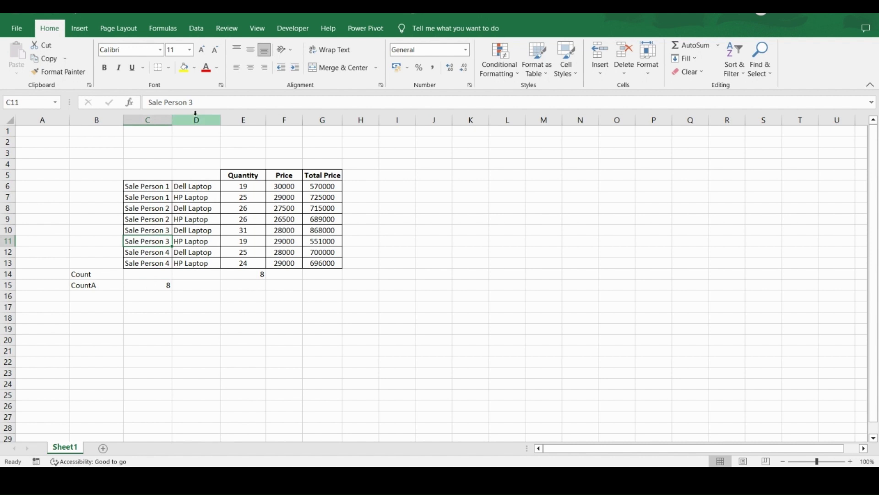
Step: Replace the text in C11 with a blank space, check the CountA row, and undo the replacement
left_click_drag(193, 102, 113, 105)
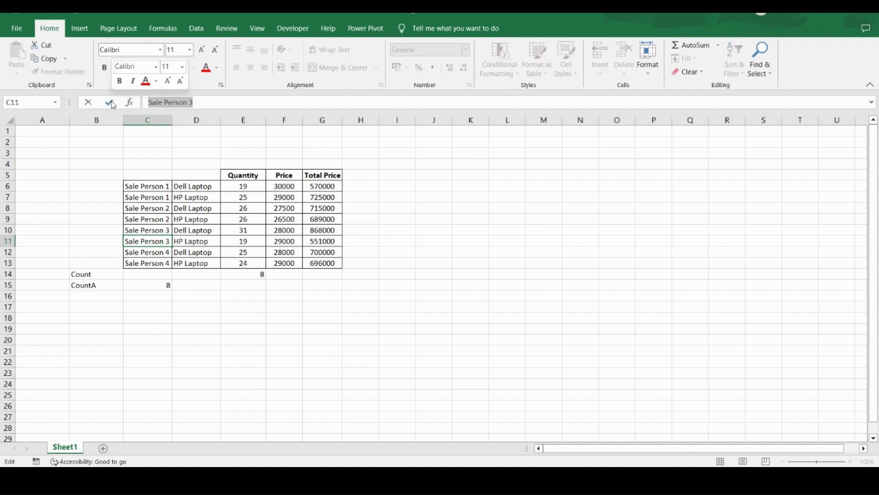
key("BackSpace")
key("Return")
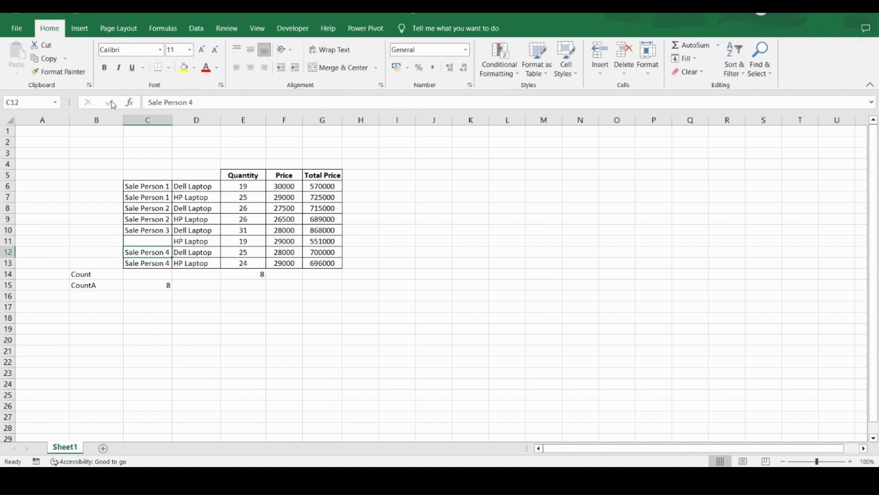
key("Down")
key("Down")
key("Down")
key("Up")
key("Up")
key("Up")
key("Up")
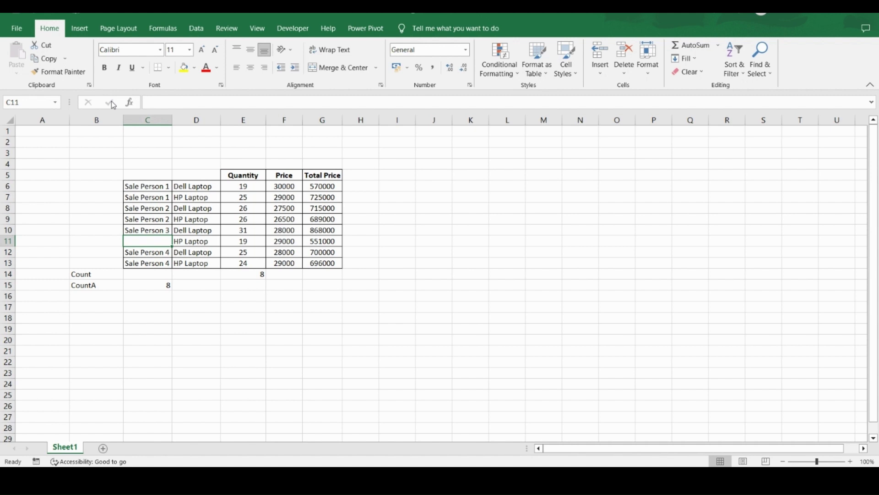
key("ctrl+z")
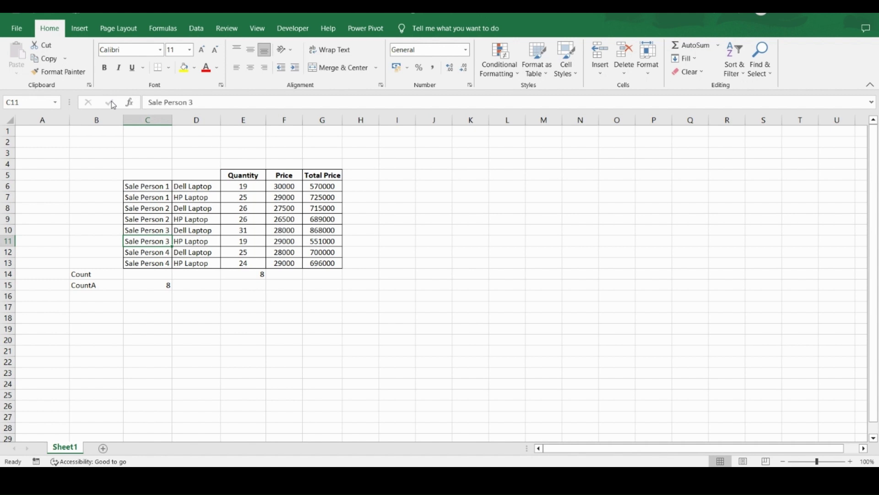
Step: Copy the COUNTA formula from C15 to E15 so it counts the Quantity column
key("Down")
key("Down")
key("Down")
key("Down")
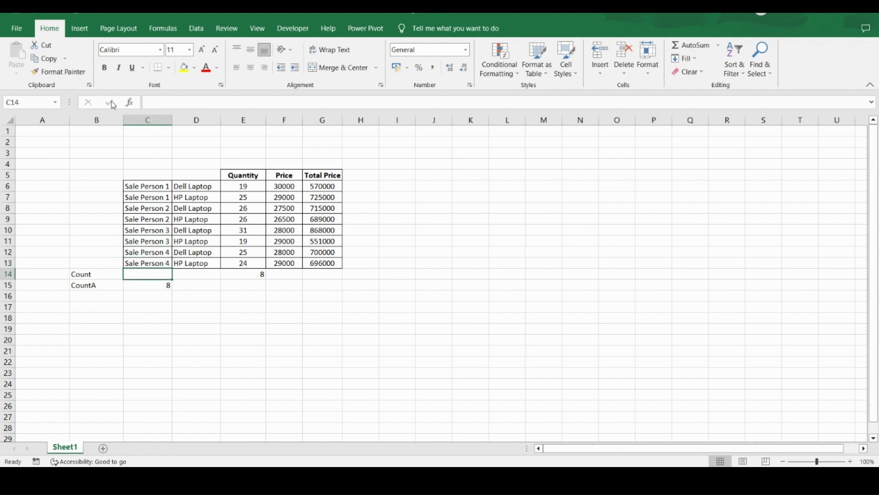
key("ctrl+c")
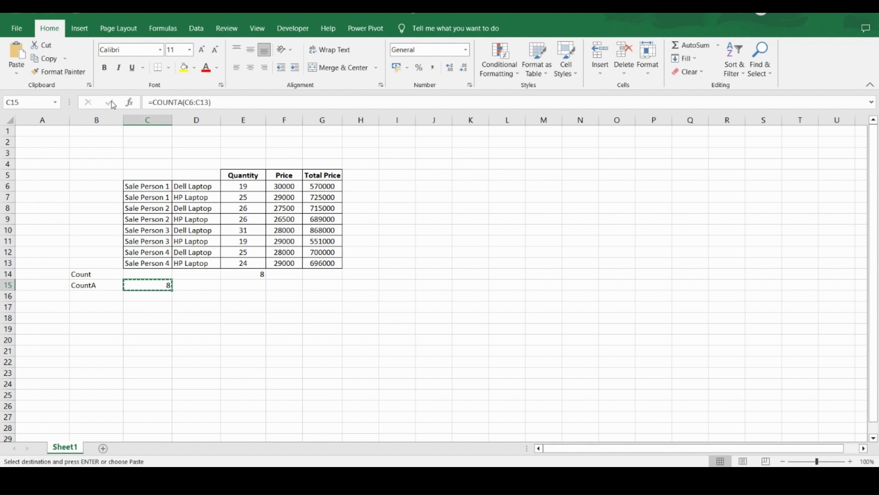
key("Right")
key("Right")
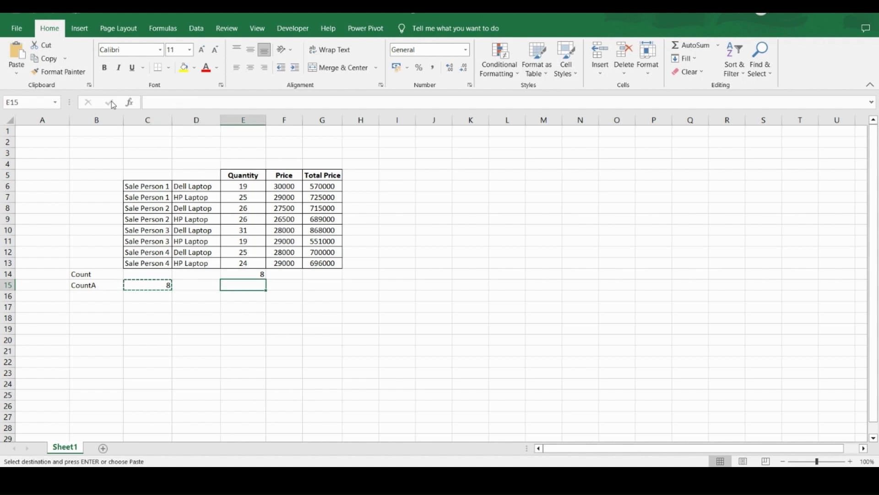
key("ctrl+v")
key("Escape")
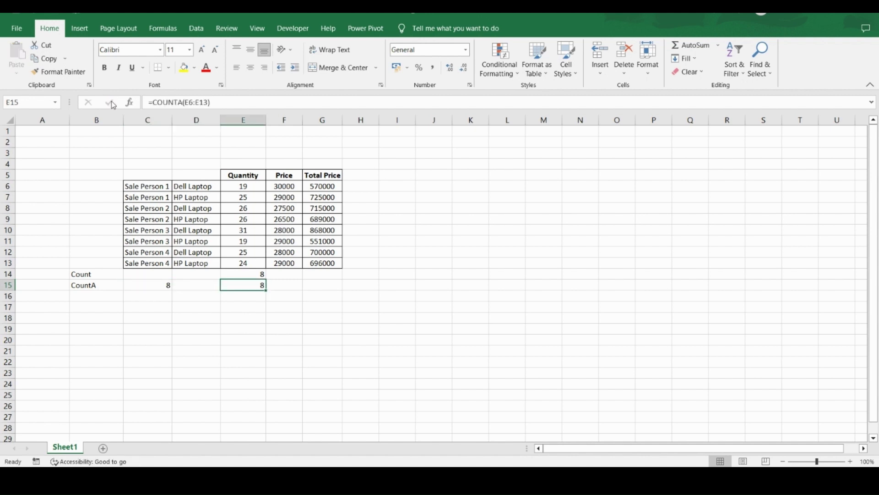
Step: Review the Quantity range E6:E13 and test the counts by setting E6 to -1 and to 0.1
left_click(260, 186)
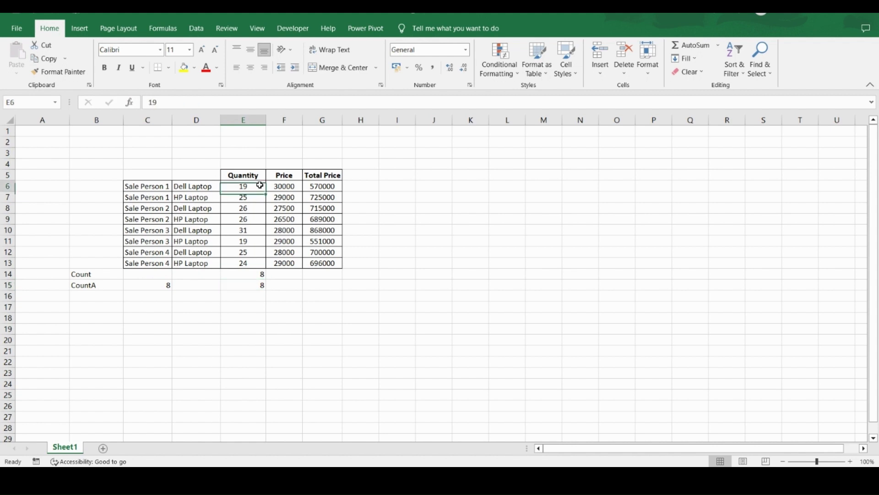
left_click(262, 263, "shift")
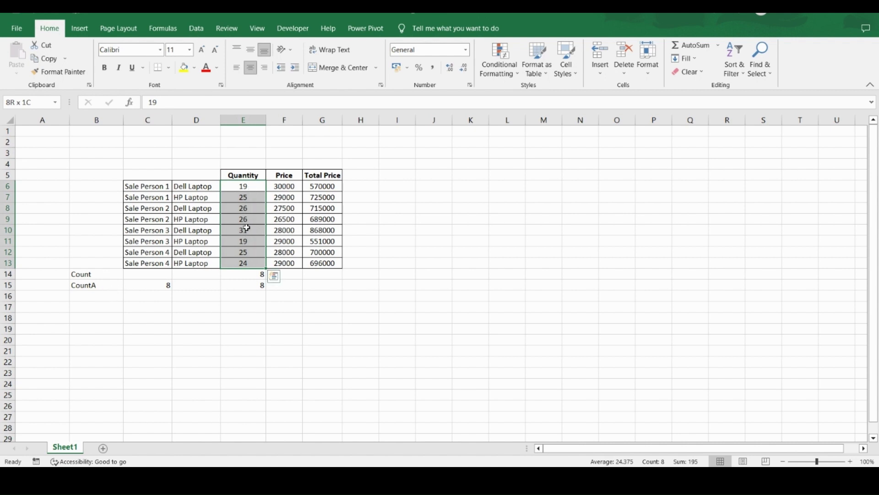
left_click(253, 187)
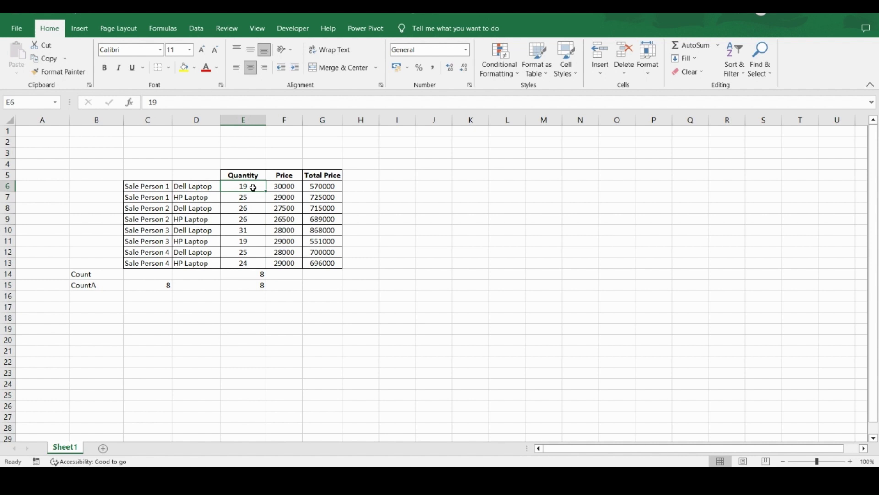
type("-1")
key("Return")
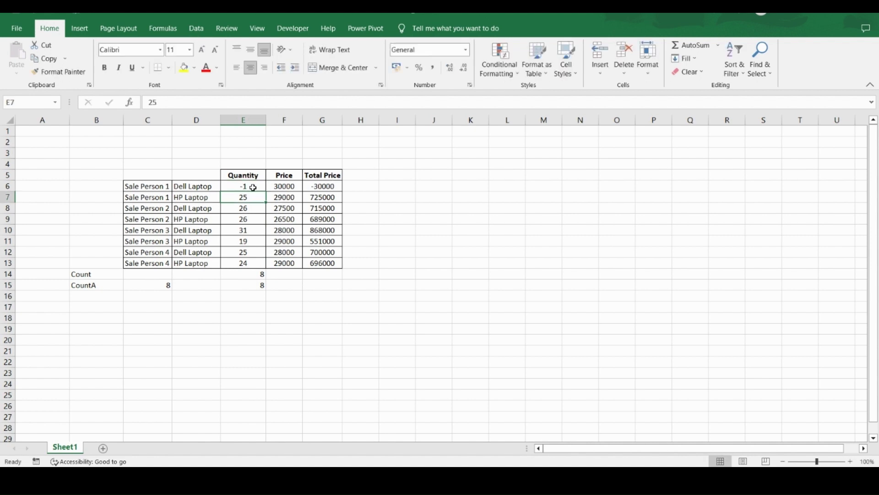
left_click(253, 188)
type("0.1")
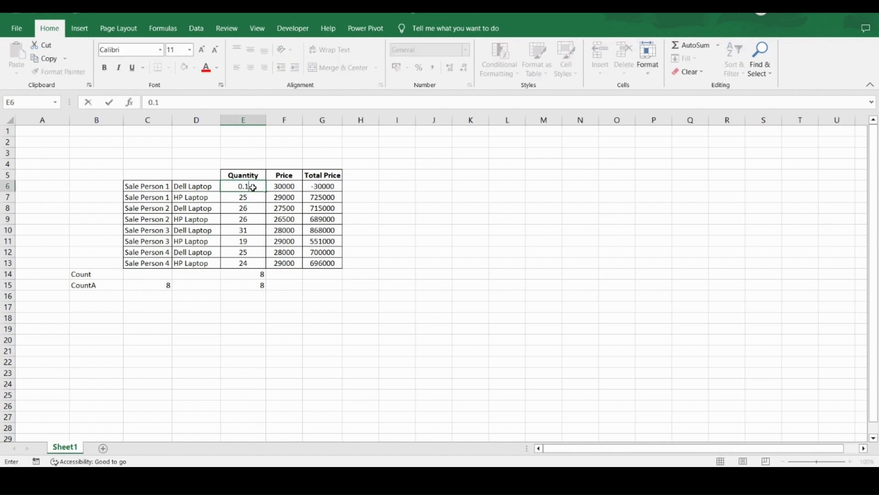
key("Return")
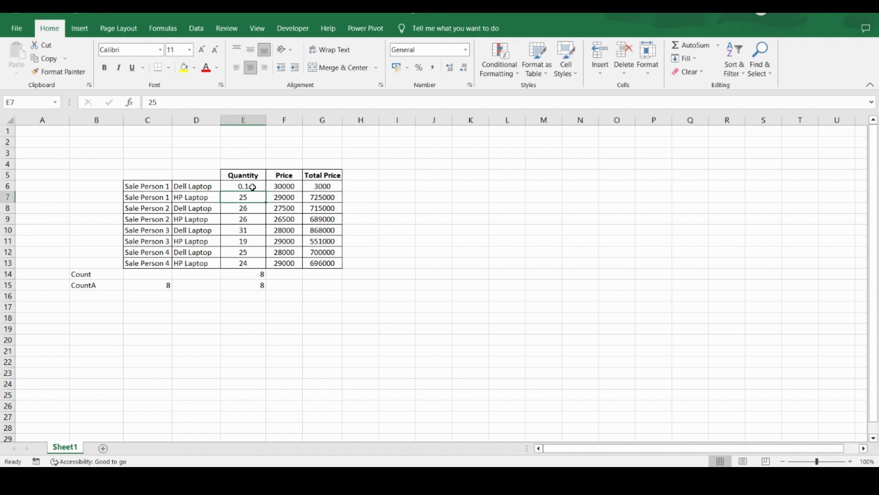
Step: Set quantity cell E6 back to 19 and check the COUNTA formula in E15
left_click(253, 187)
type("19")
key("Return")
left_click(249, 289)
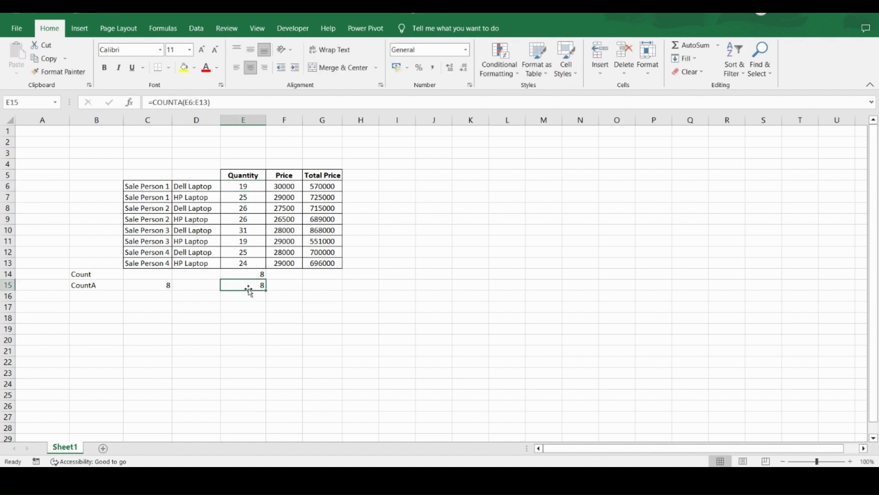
Step: Clear quantity cell E12 and review the range E6:E13 against the Count and CountA results
left_click(249, 253)
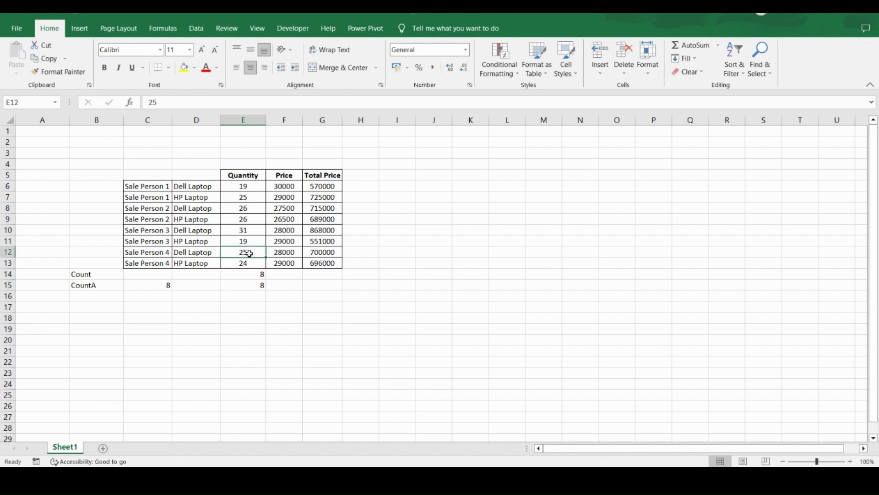
key("Delete")
left_click(249, 187)
left_click(251, 265, "shift")
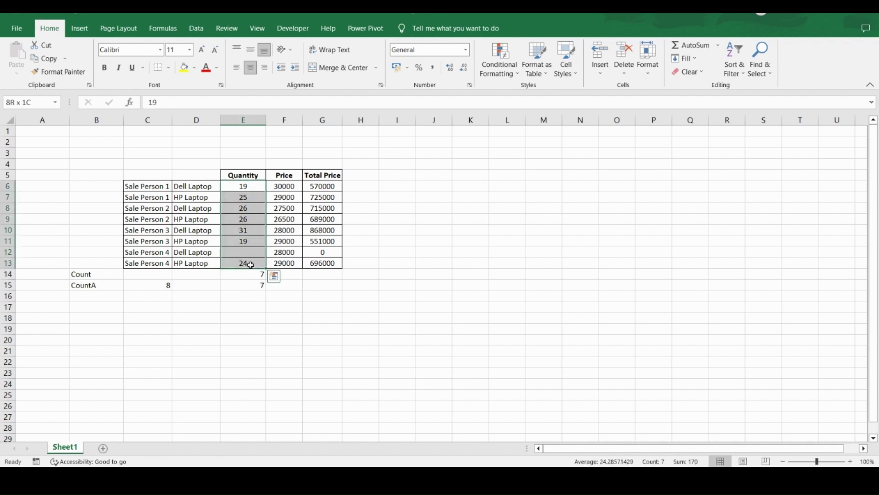
left_click(255, 249)
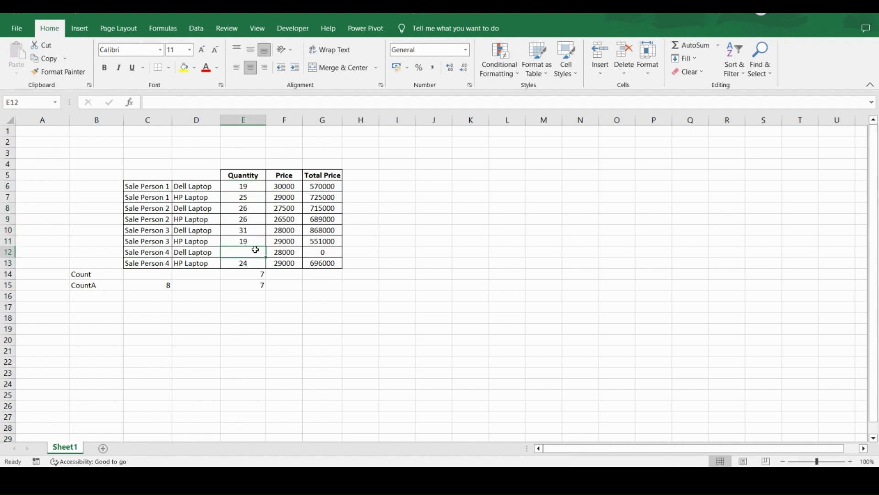
Step: Enter a blank space in quantity cell E12 and check the COUNTA formula in E15
left_click(251, 286)
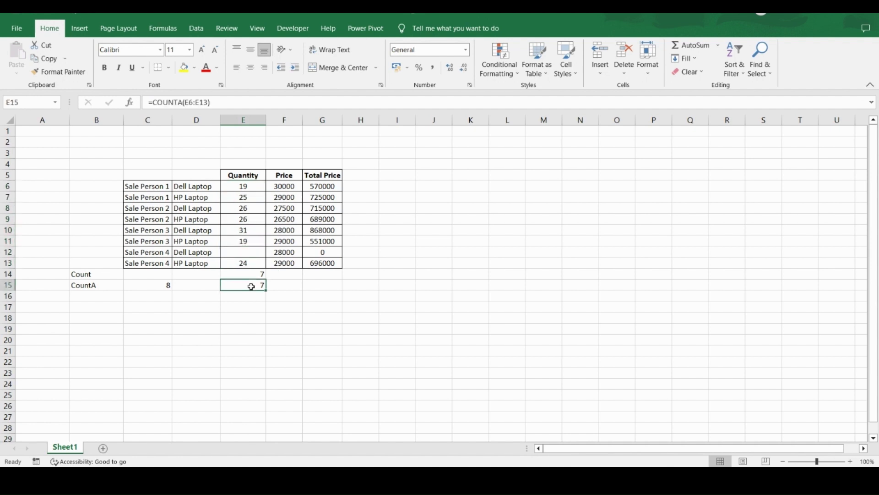
left_click(252, 252)
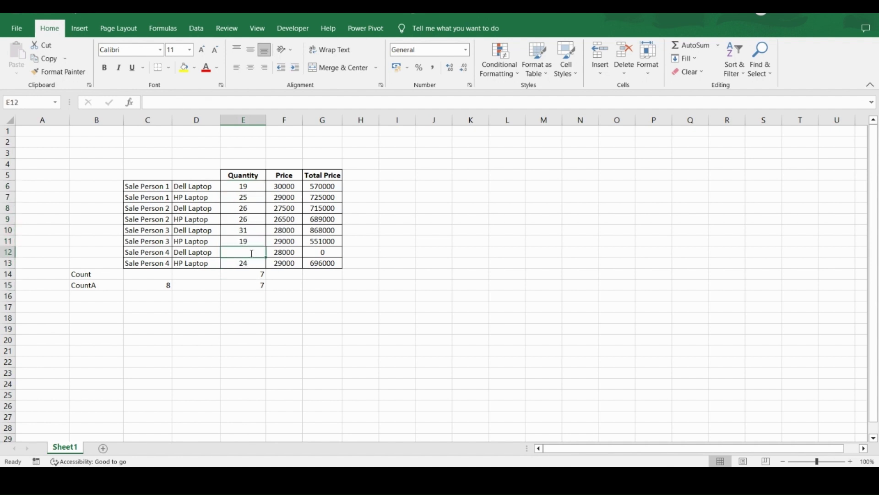
key("Return")
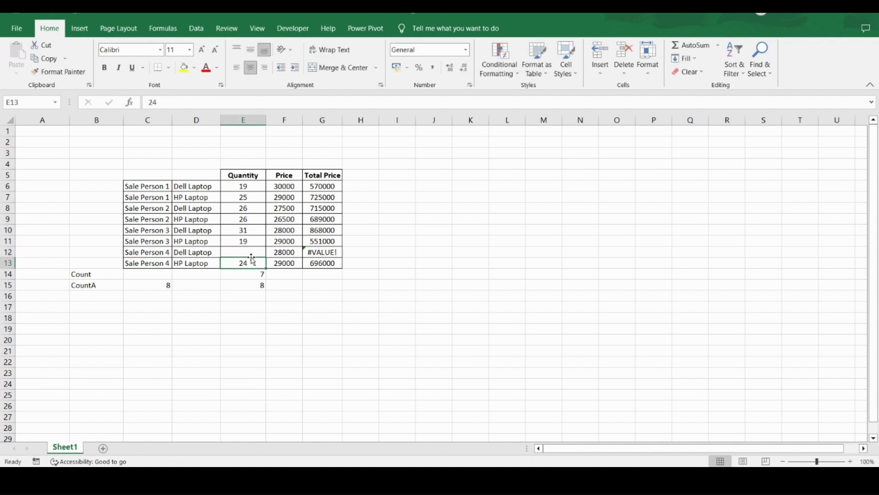
left_click(252, 285)
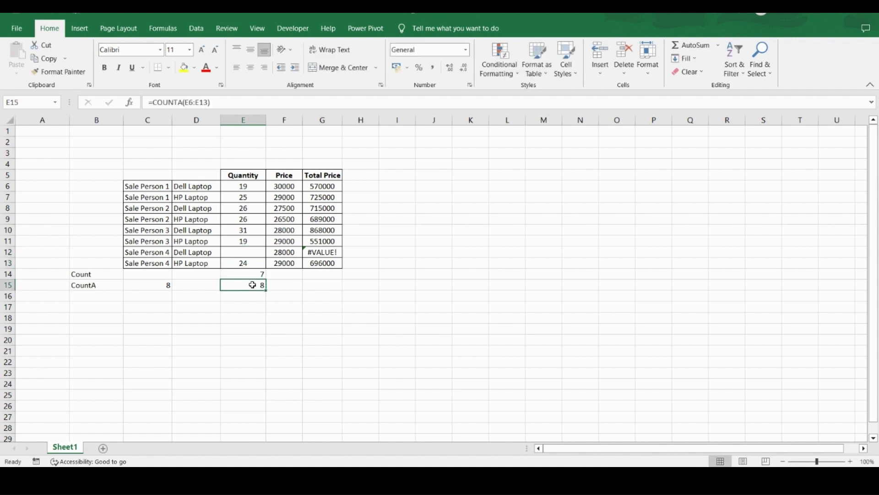
Step: Undo the last two changes to quantity cell E12 and review the COUNTA formulas in row 15
key("ctrl+z")
key("ctrl+z")
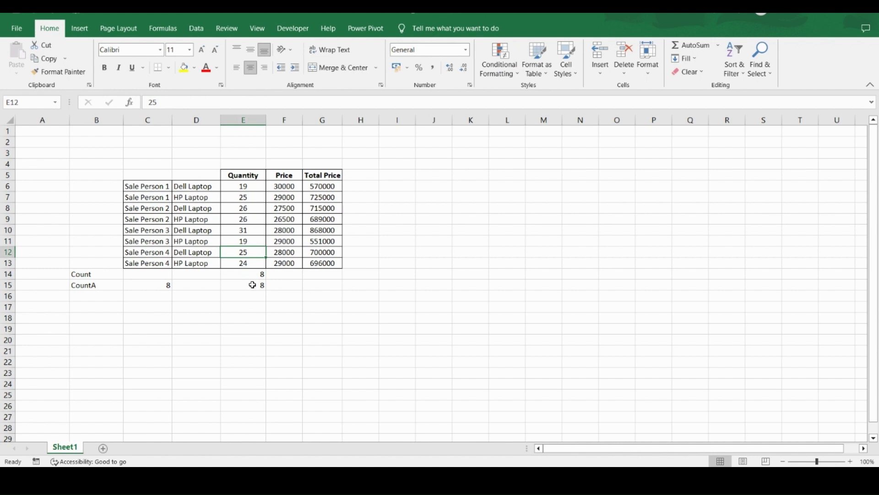
left_click(252, 284)
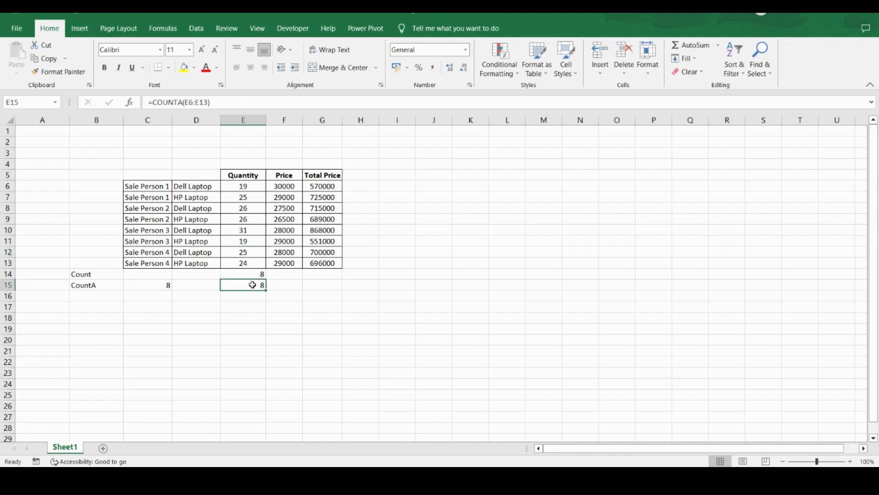
key("Left")
key("Left")
key("Left")
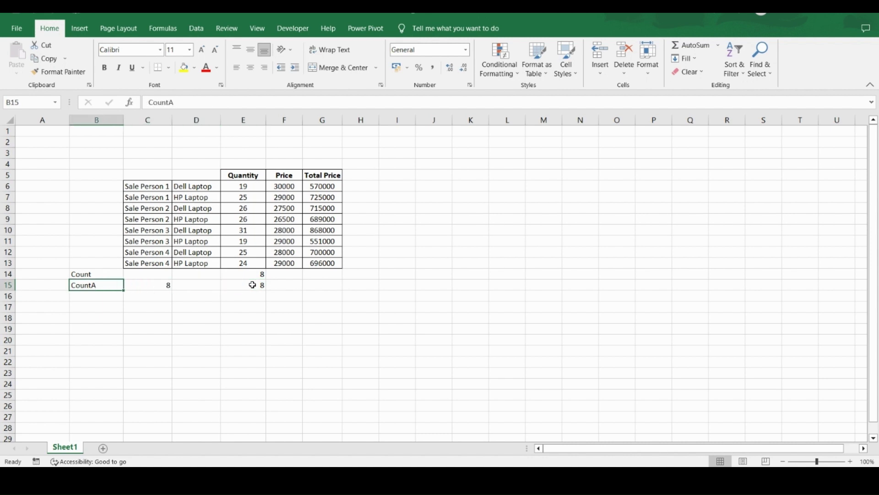
key("Right")
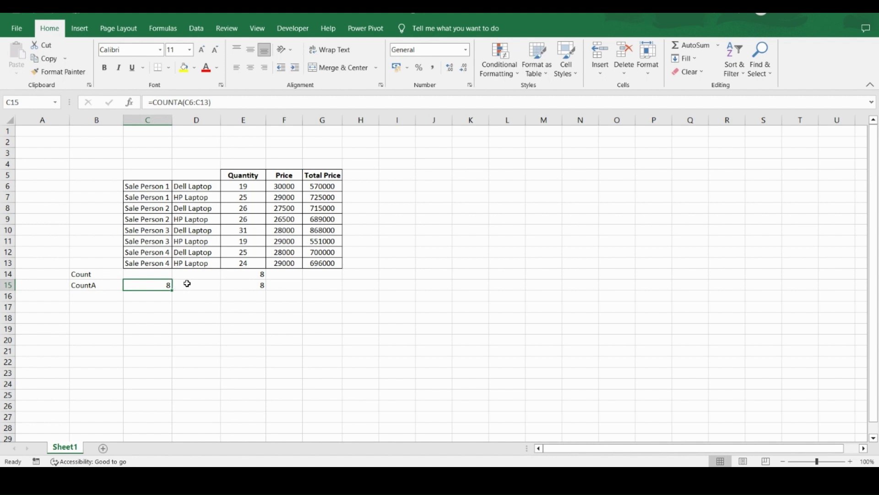
Step: Clear salesperson cell C13 to test the COUNTA formula in C15, and undo the deletion
left_click(153, 263)
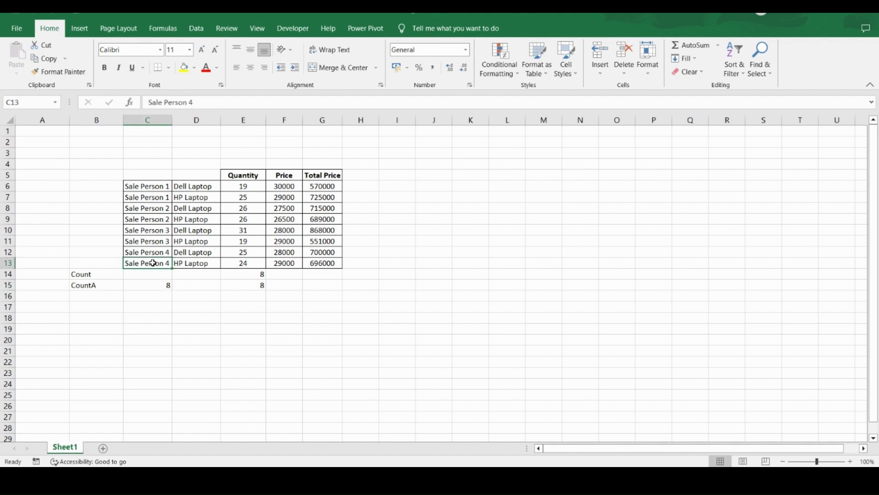
key("Delete")
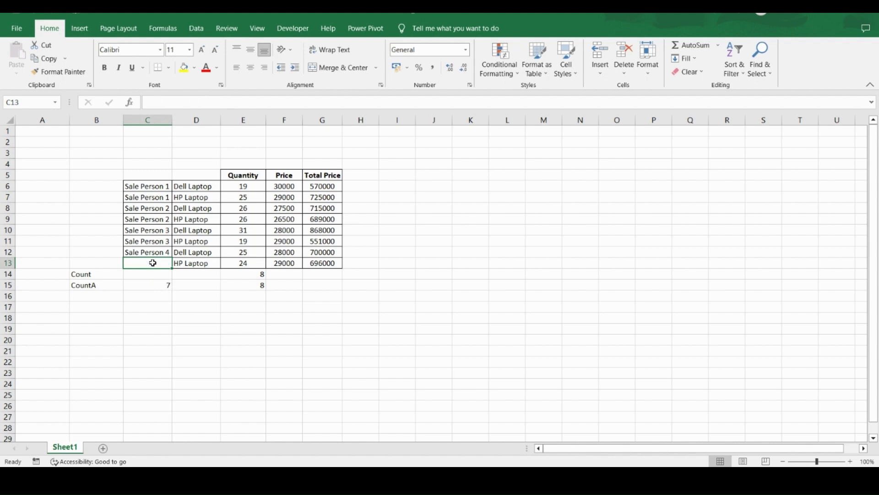
key("ctrl+z")
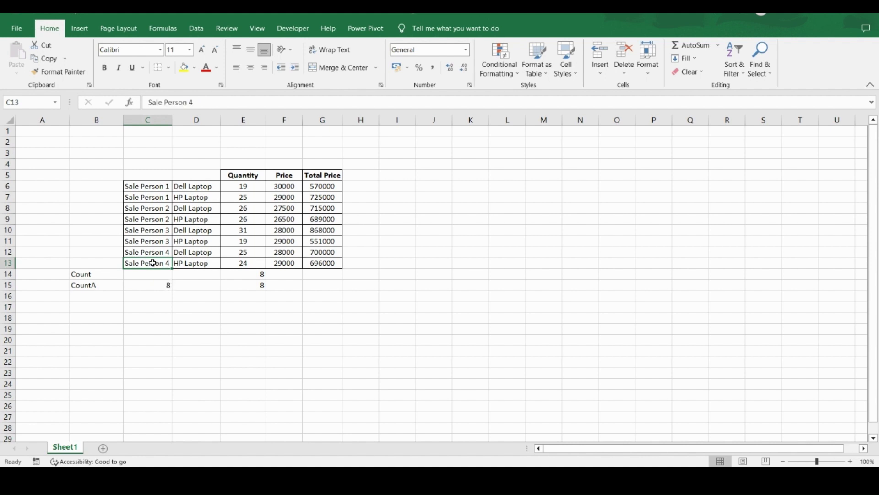
Step: Add the label CountBlank in cell B16 below the CountA label
left_click(106, 296)
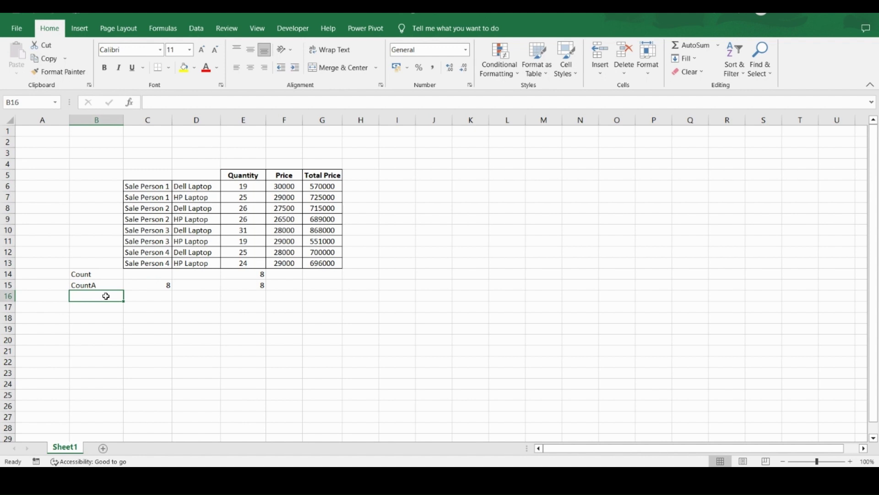
key("Up")
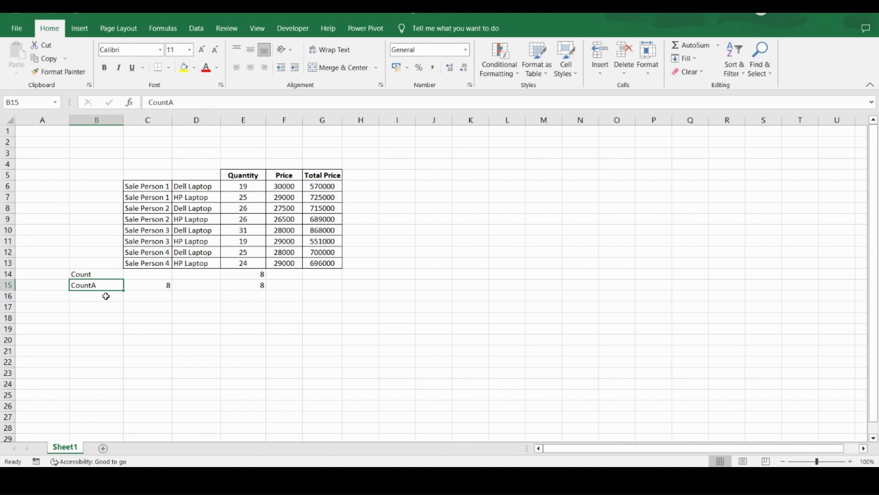
left_click(106, 296)
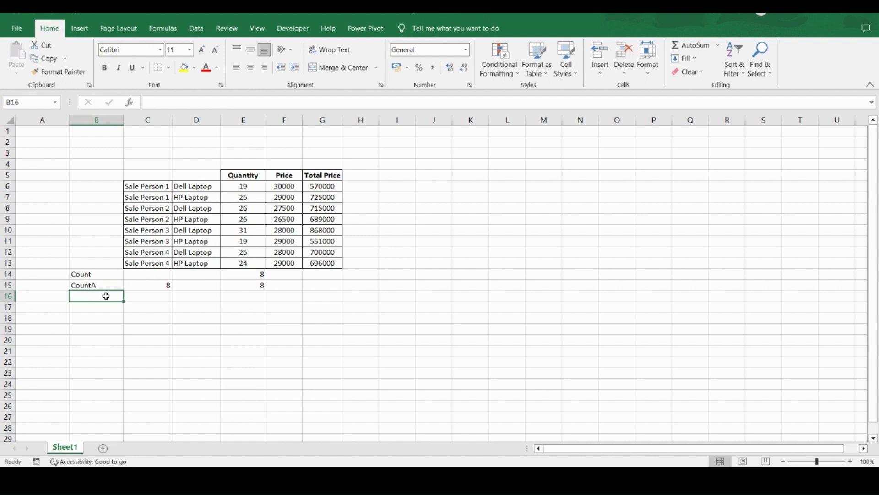
type("Count")
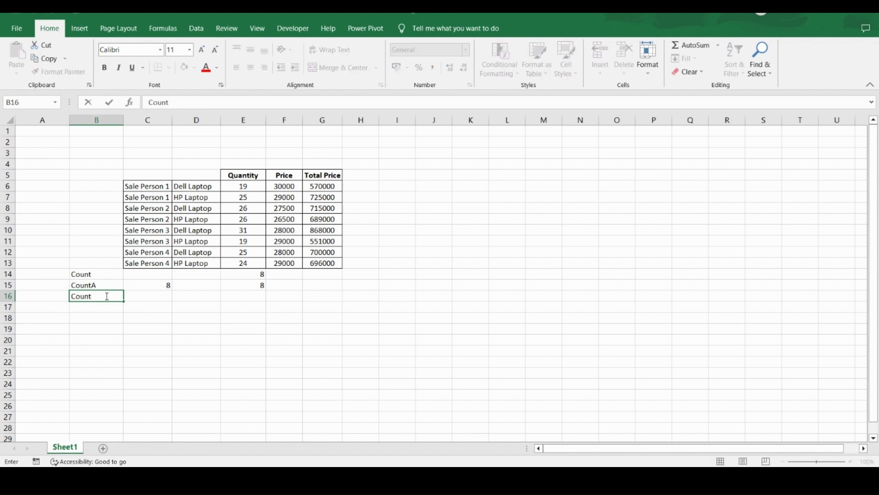
type("Blank")
key("Return")
Step: Search the function library for countblank to build a formula in cell C16
left_click(106, 296)
key("Right")
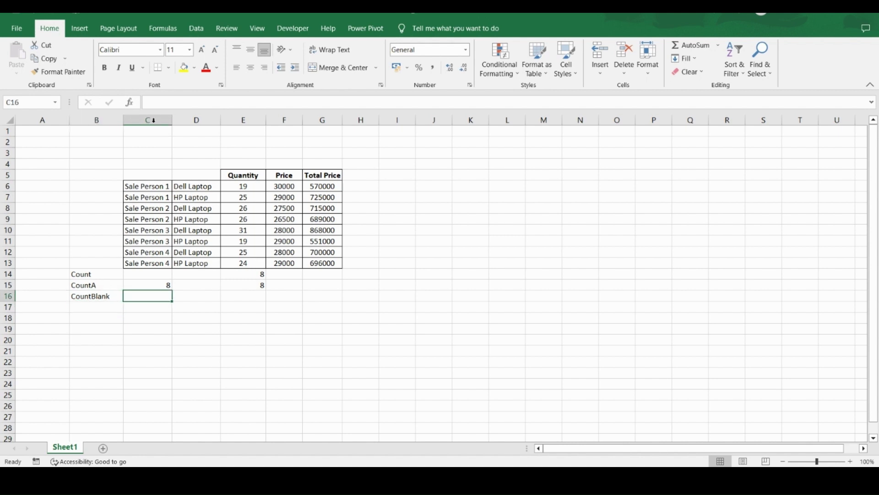
left_click(131, 103)
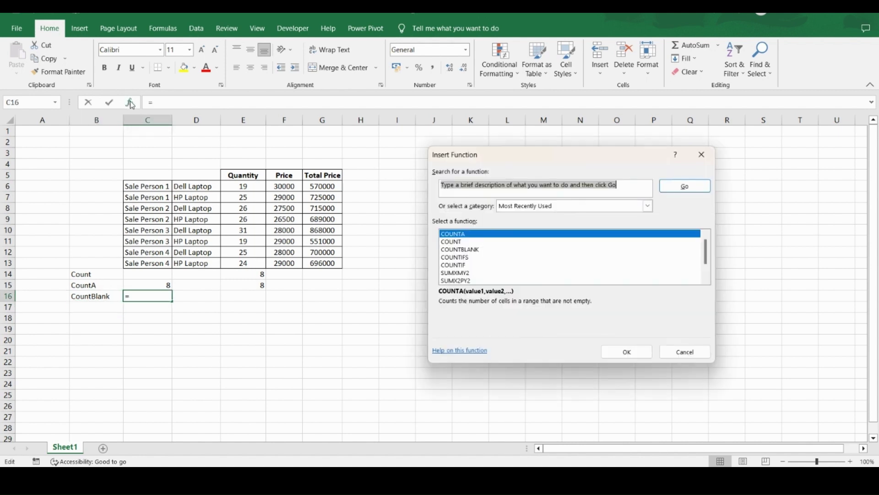
type("cu")
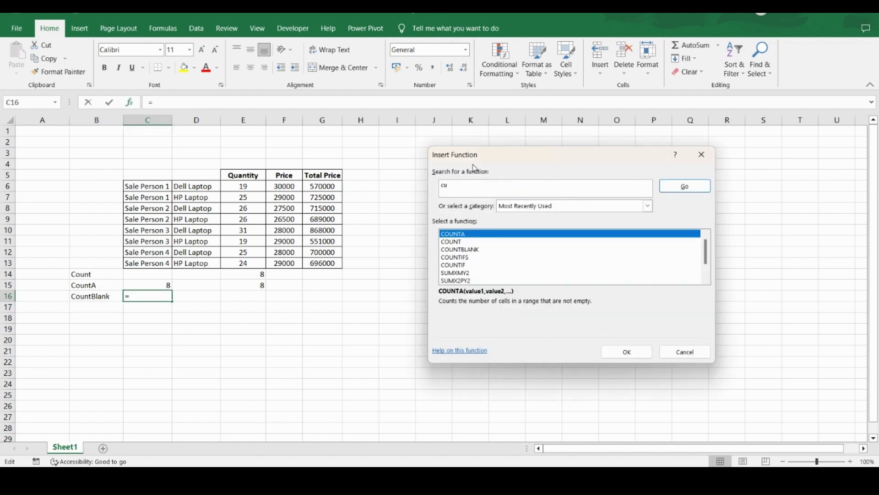
key("BackSpace")
key("BackSpace")
type("count")
type("bna")
key("BackSpace")
key("BackSpace")
type("lank")
key("Return")
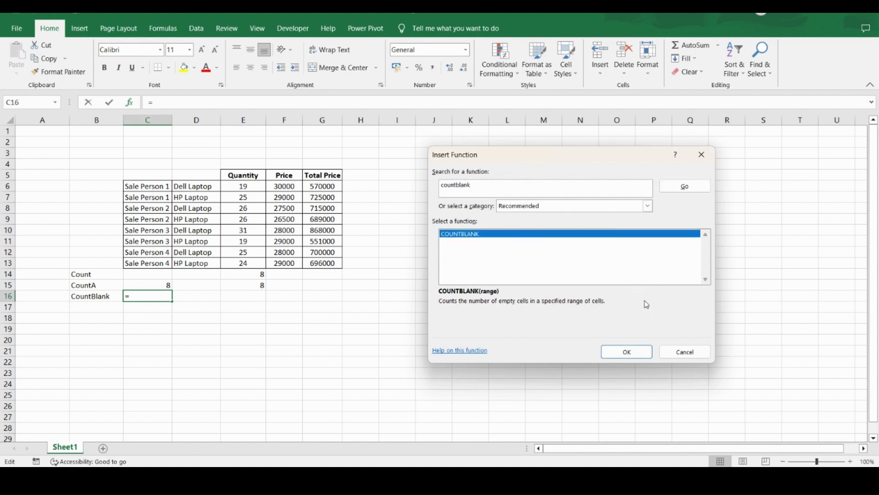
Step: Insert the COUNTBLANK function in C16 with the range C6:C13
left_click(629, 357)
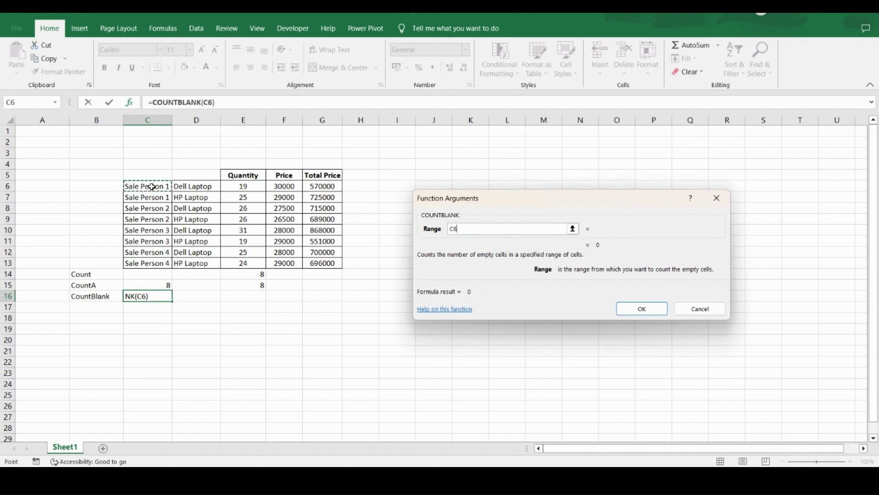
left_click_drag(151, 186, 151, 262)
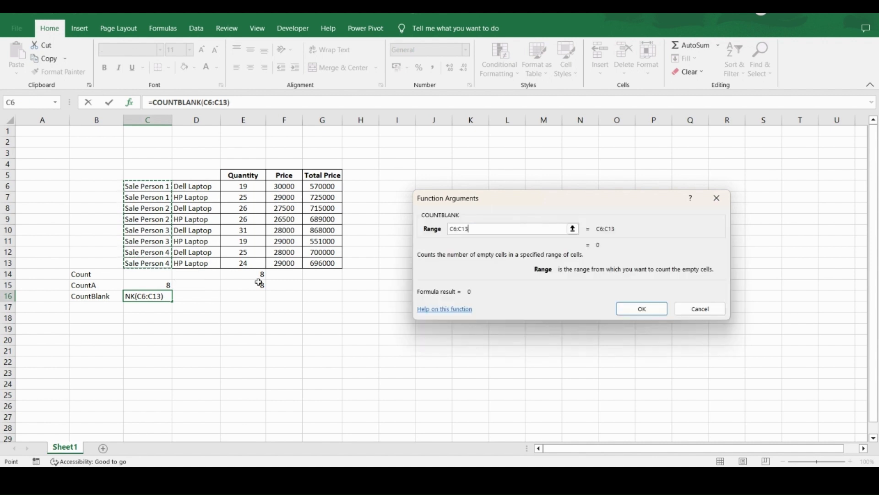
left_click(640, 308)
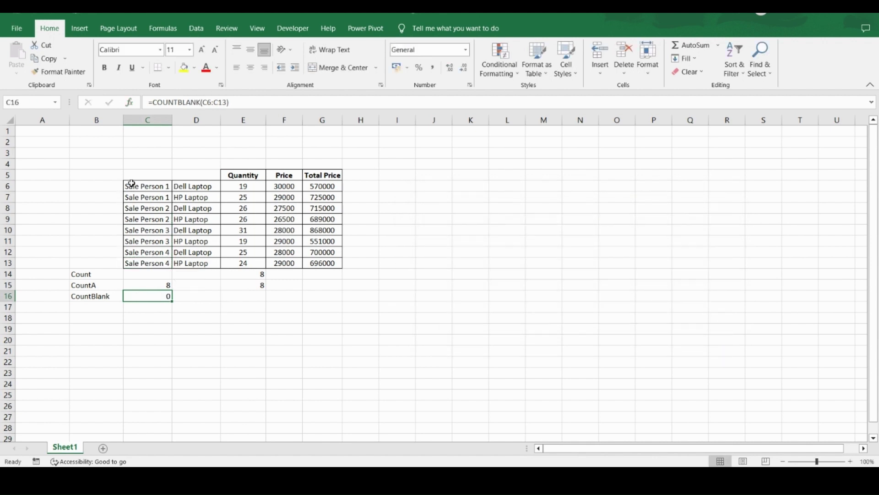
Step: Review the range C6:C13 and test the COUNTBLANK formula in C16 by clearing cells C11 and C8
left_click_drag(130, 186, 145, 262)
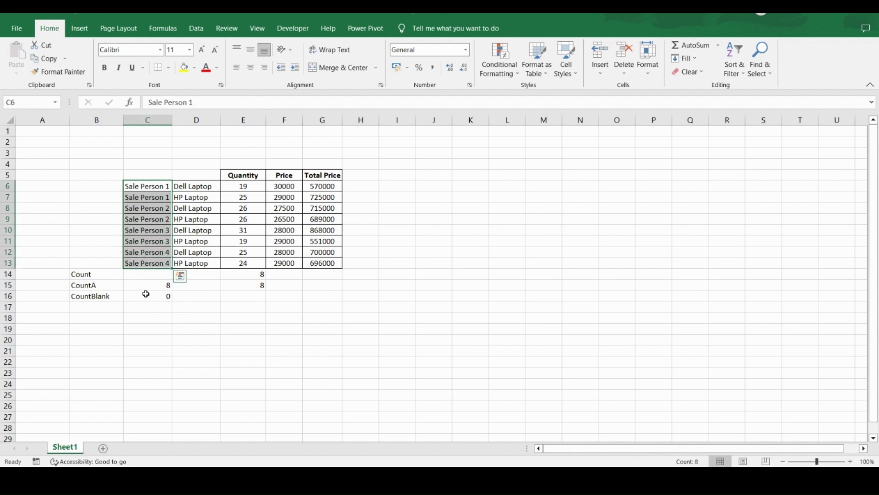
left_click(146, 294)
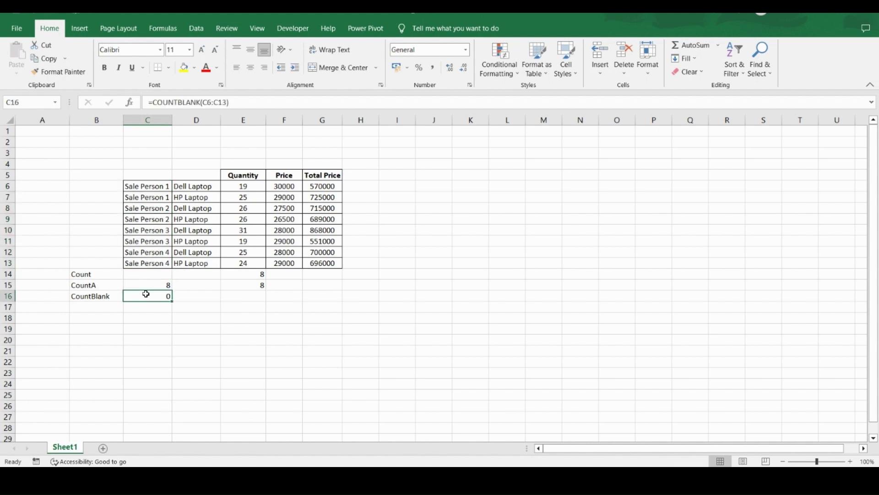
left_click(144, 240)
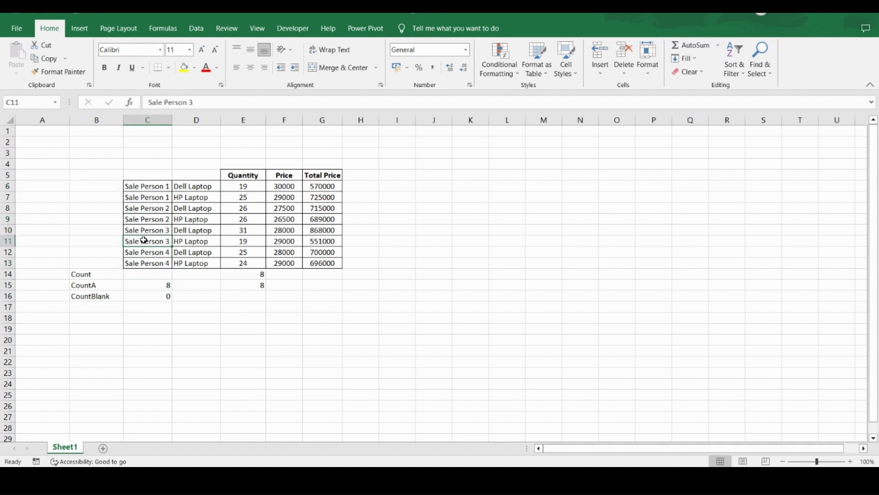
key("Delete")
left_click(146, 297)
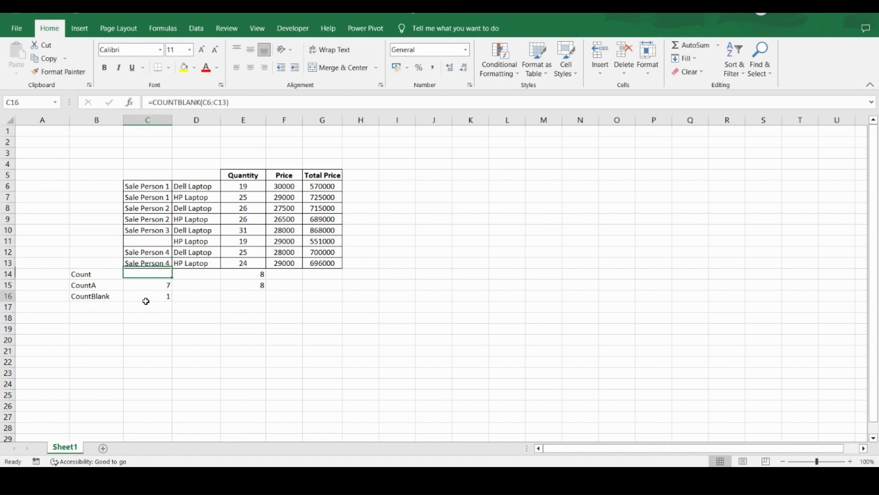
left_click(147, 208)
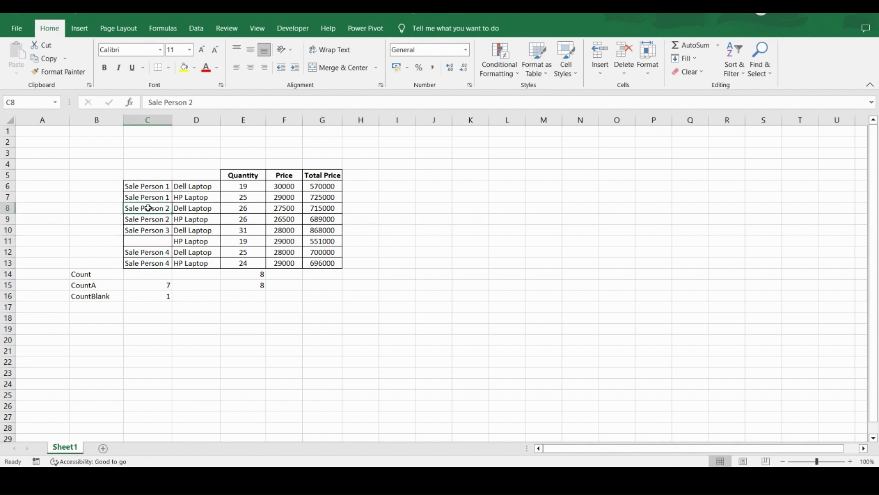
key("Delete")
left_click(151, 296)
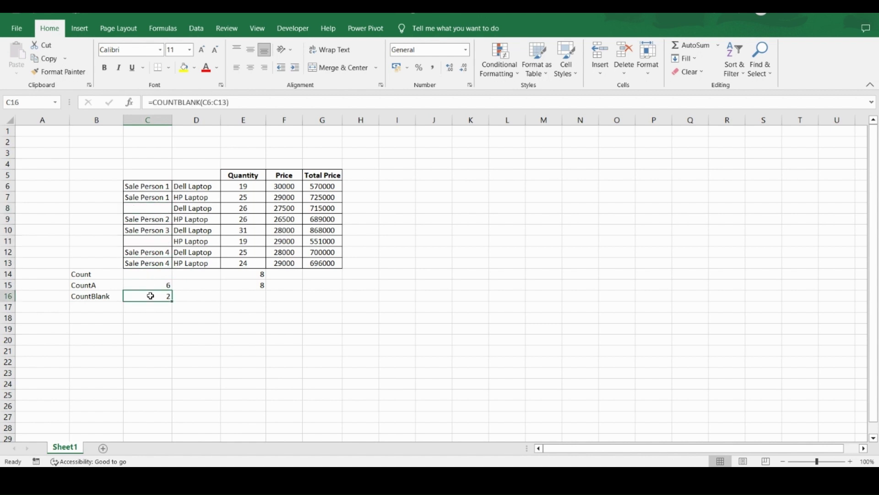
Step: Compare the range C6:C13 with the COUNTBLANK formula in C16, and undo both cell deletions
left_click(155, 182)
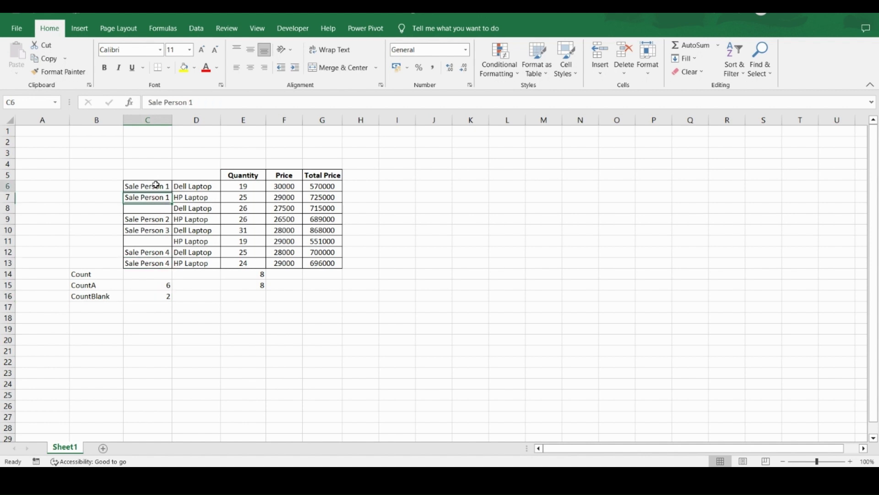
left_click(150, 263, "shift")
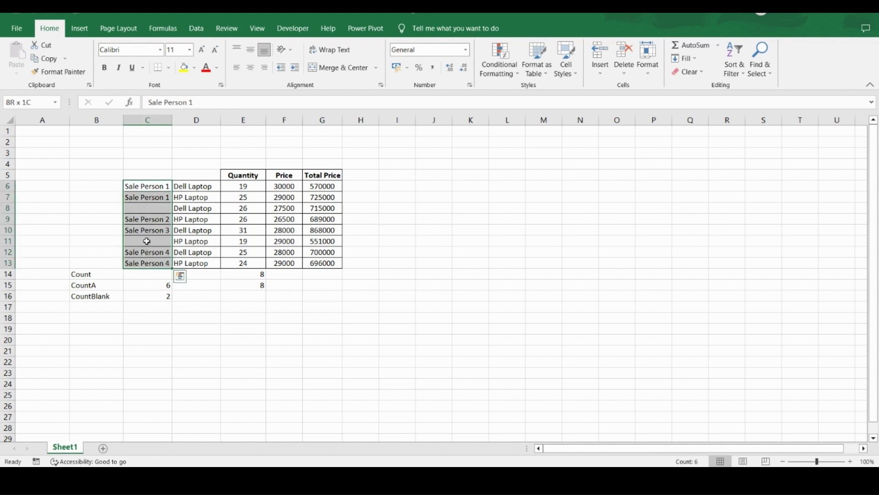
left_click(146, 299)
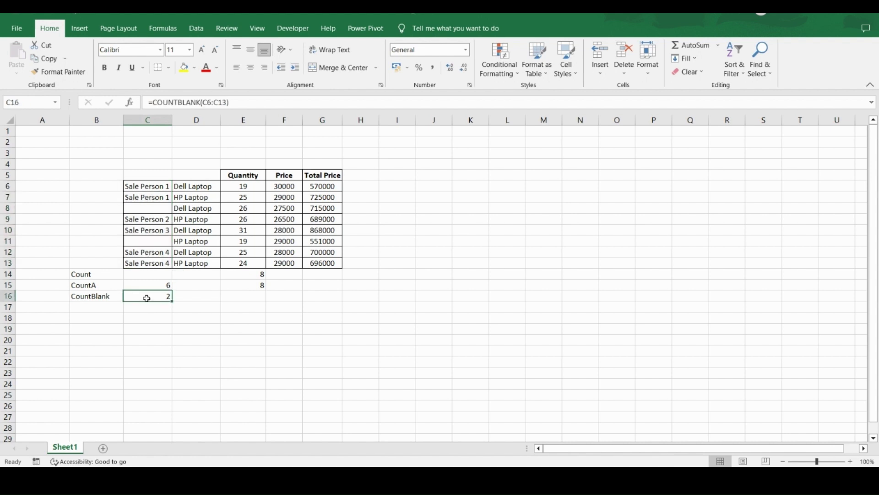
key("ctrl+z")
key("ctrl+z")
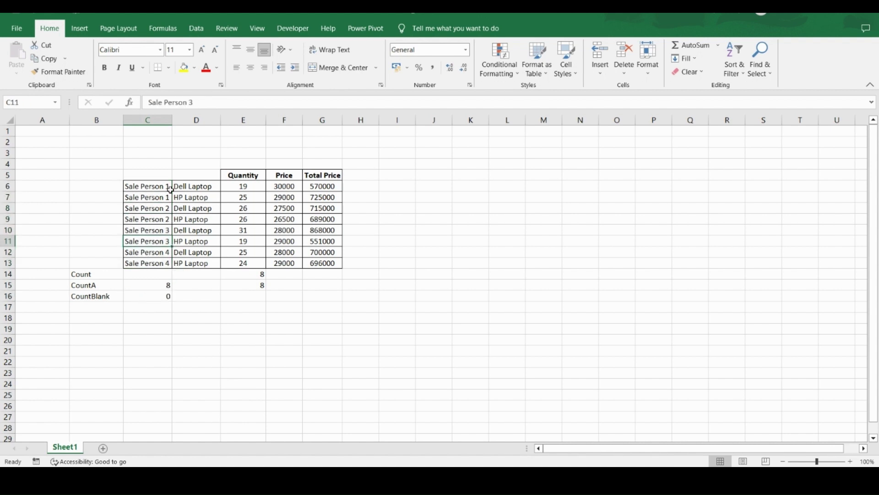
Step: Replace the text in cell C11 with blank spaces and check it against the COUNTBLANK formula in C16
left_click_drag(206, 102, 146, 101)
key("BackSpace")
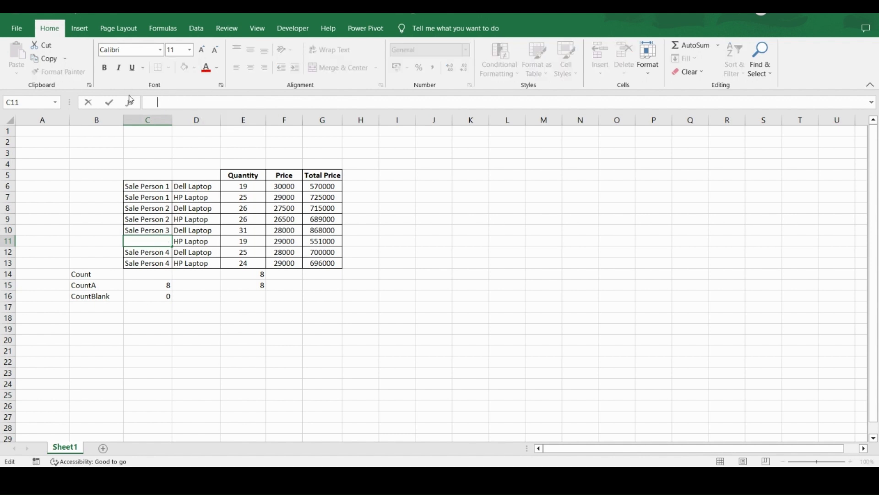
key("Return")
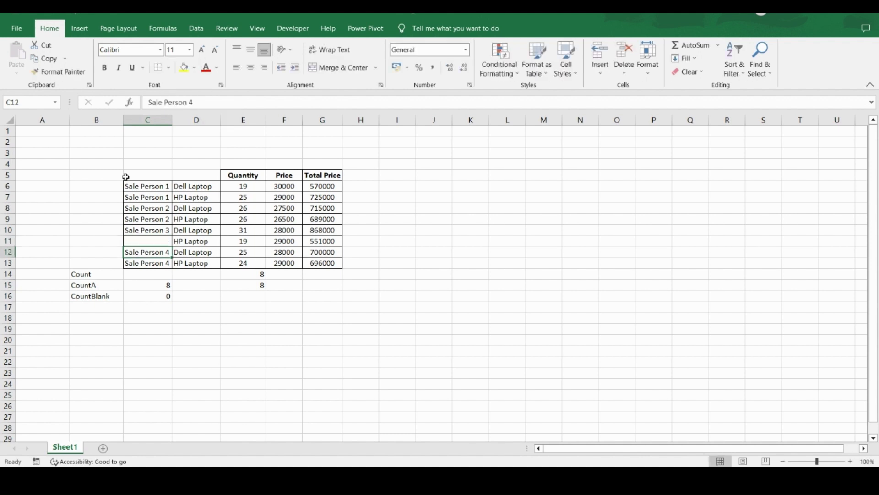
left_click(155, 296)
left_click(152, 240)
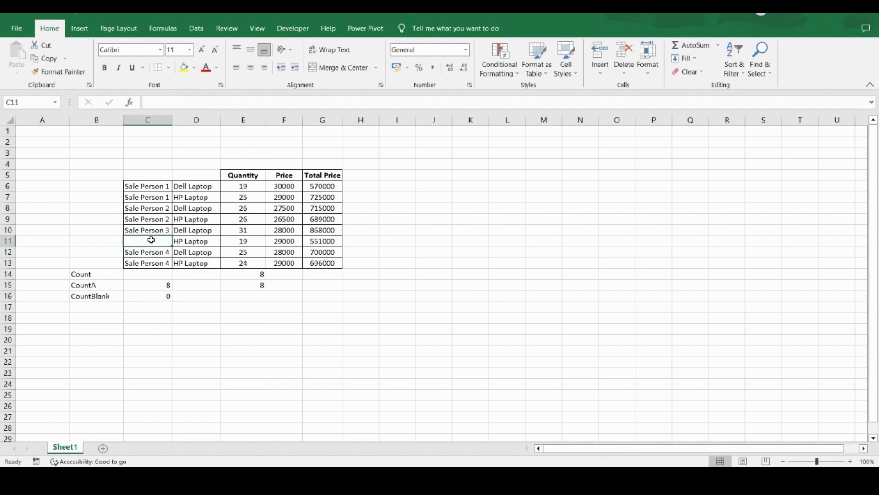
Step: Undo the blank-space entry in cell C11 and copy the COUNTBLANK formula from C16 to E16
left_click(152, 296)
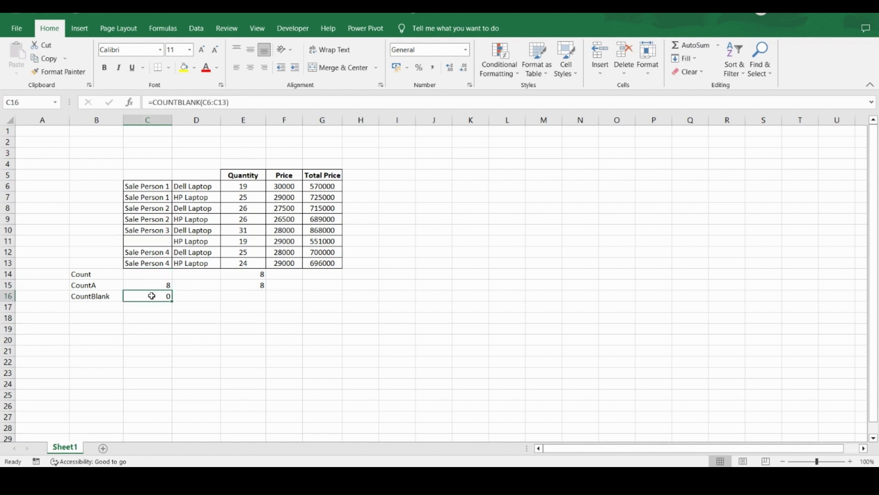
key("ctrl+z")
left_click(142, 296)
key("ctrl+c")
key("Right")
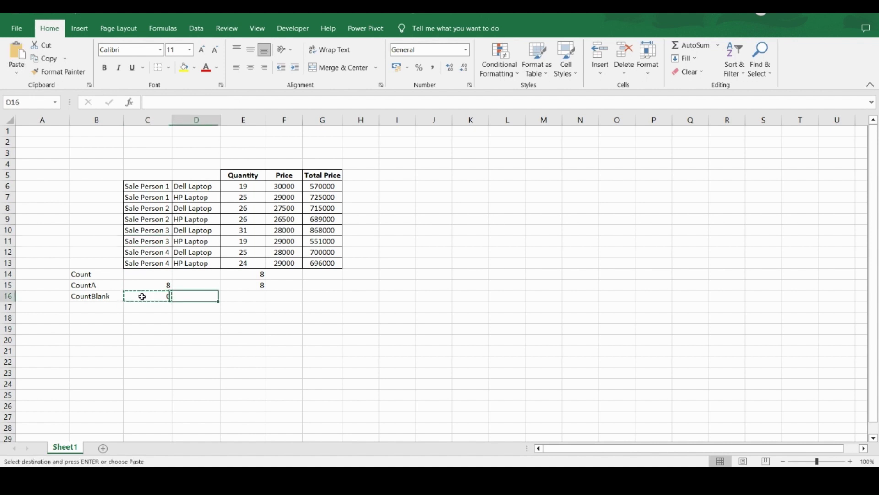
key("Right")
key("ctrl+v")
key("Escape")
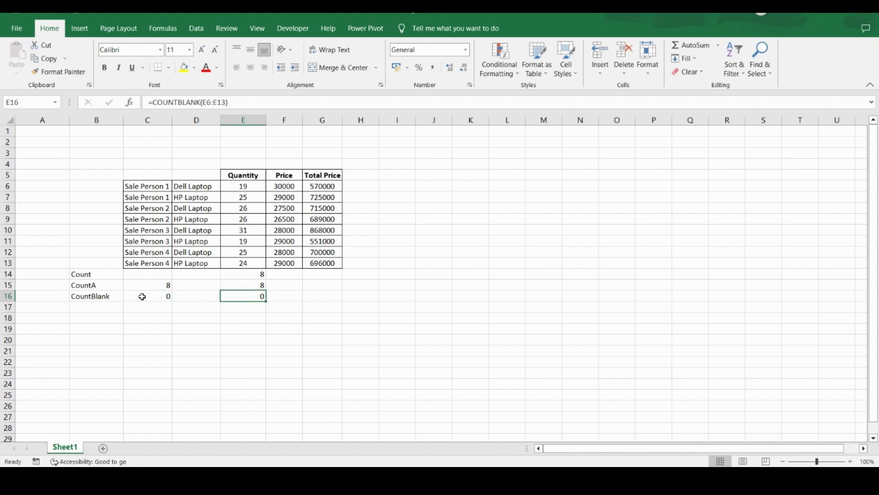
Step: Review the quantities in E6:E13, test the COUNTBLANK formula in E16 by clearing cell E11, and undo the deletion
left_click(262, 184)
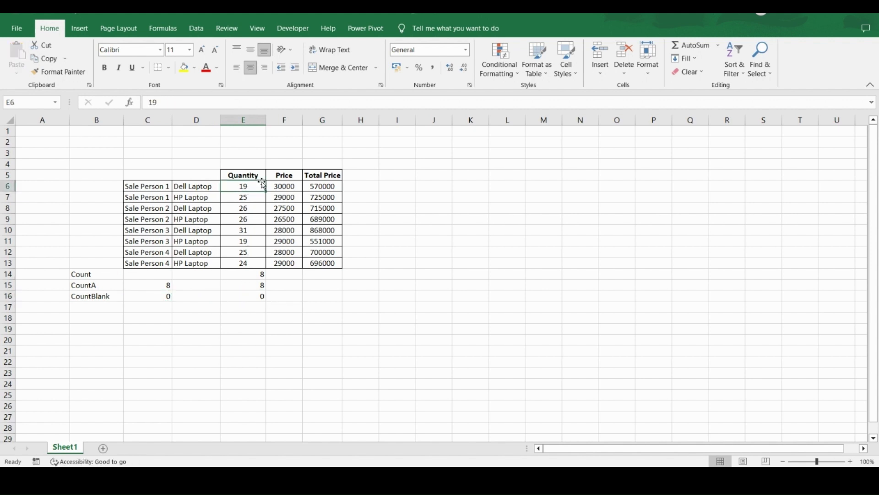
left_click(247, 262, "shift")
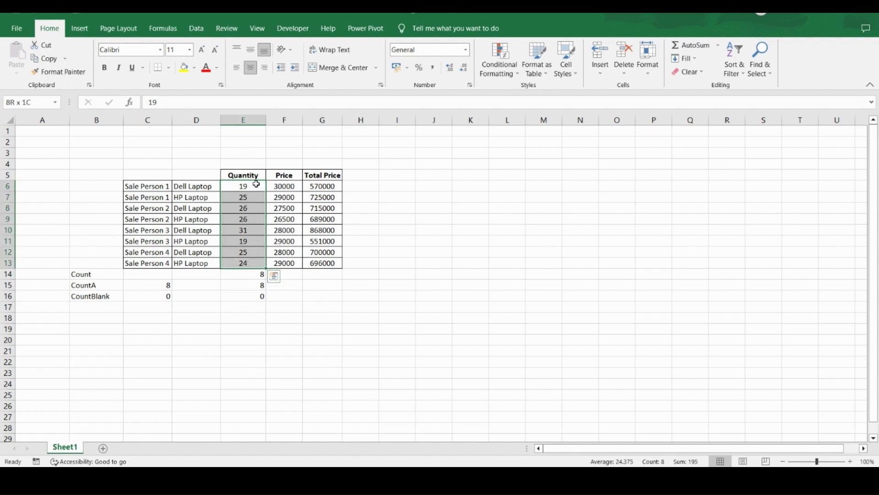
left_click(257, 185)
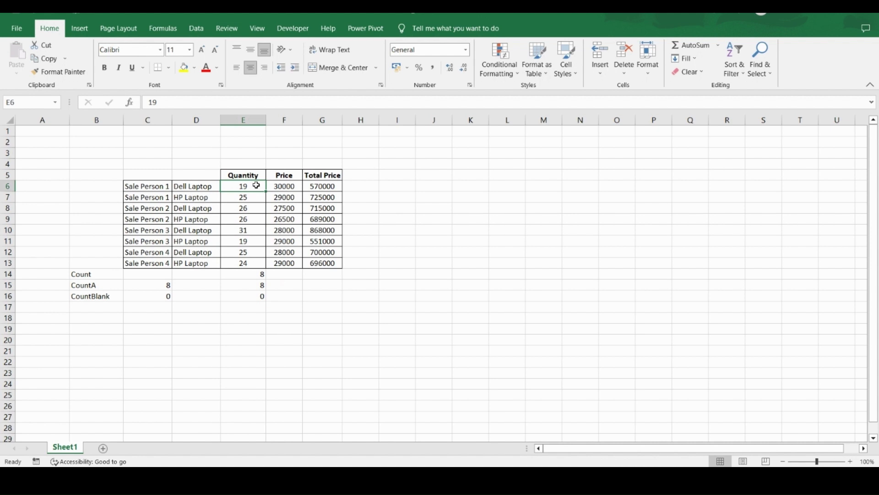
key("Down")
key("Down")
key("Down")
key("Down")
key("Down")
key("Delete")
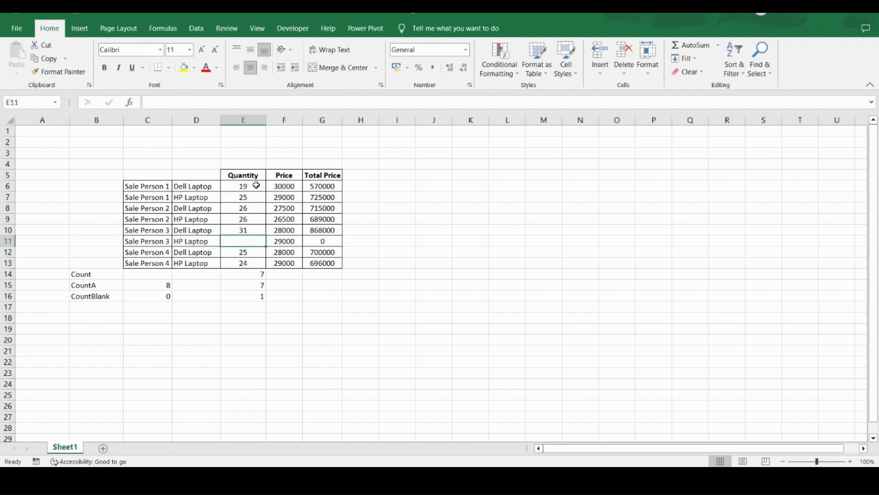
key("ctrl+z")
key("Down")
key("Down")
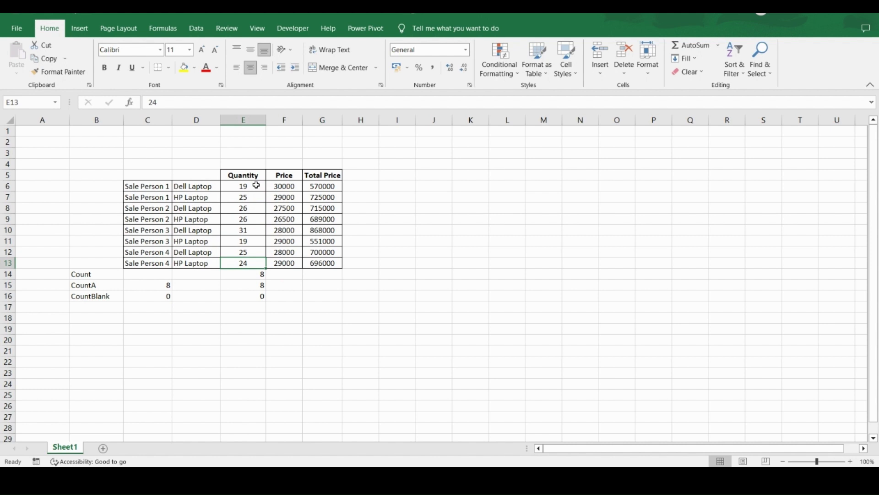
Step: Replace the quantity in cell E13 with blank spaces, check it against the COUNTBLANK formula in E16, and undo the replacement
left_click_drag(257, 185, 257, 260)
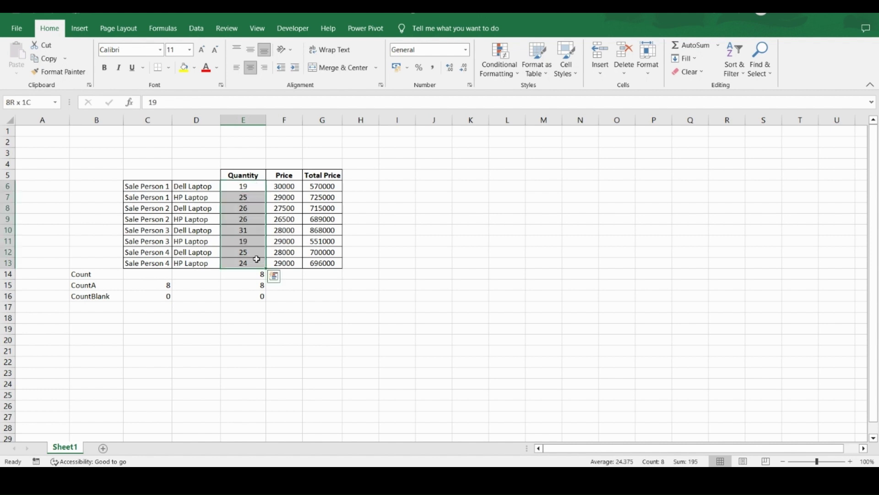
left_click(248, 295)
left_click(249, 263)
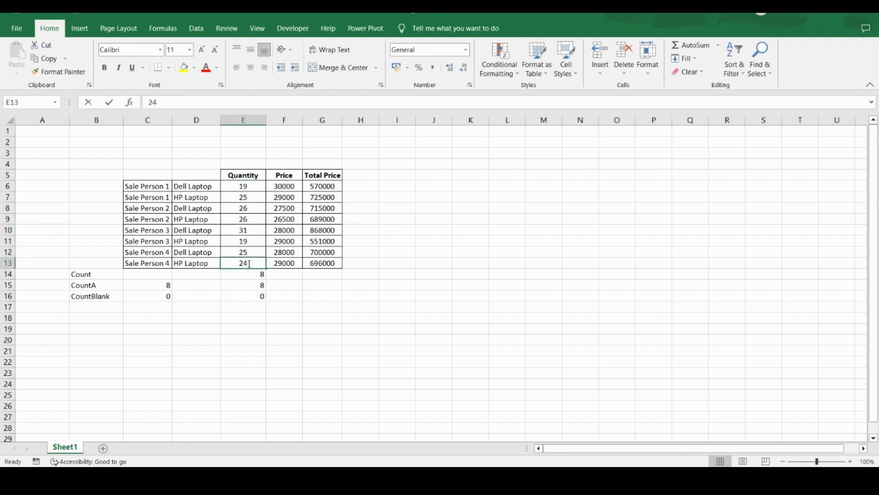
double_click(249, 263)
key("BackSpace")
key("BackSpace")
key("Return")
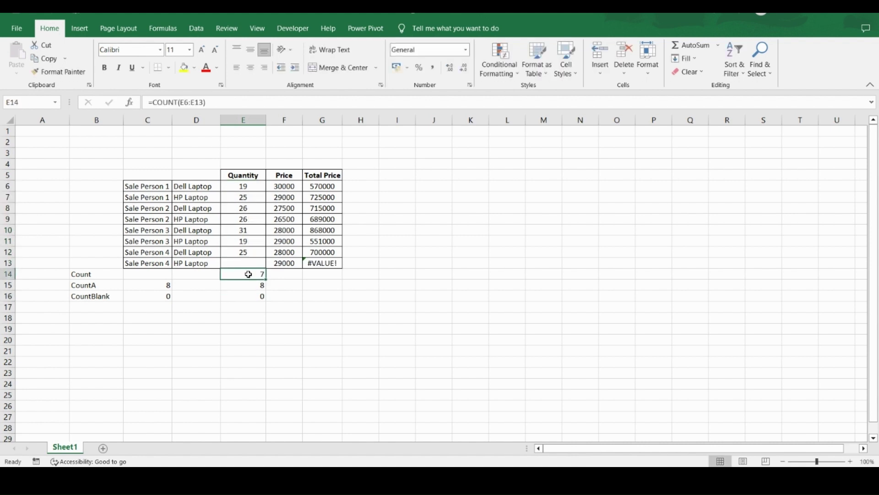
left_click(253, 298)
key("ctrl+z")
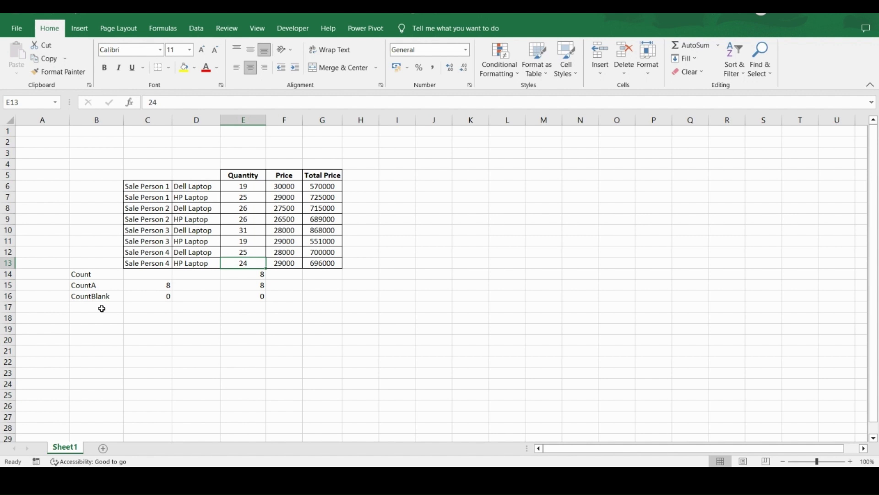
Step: Review the laptop names in column D and add the label CountIF in cell B17
left_click(110, 295)
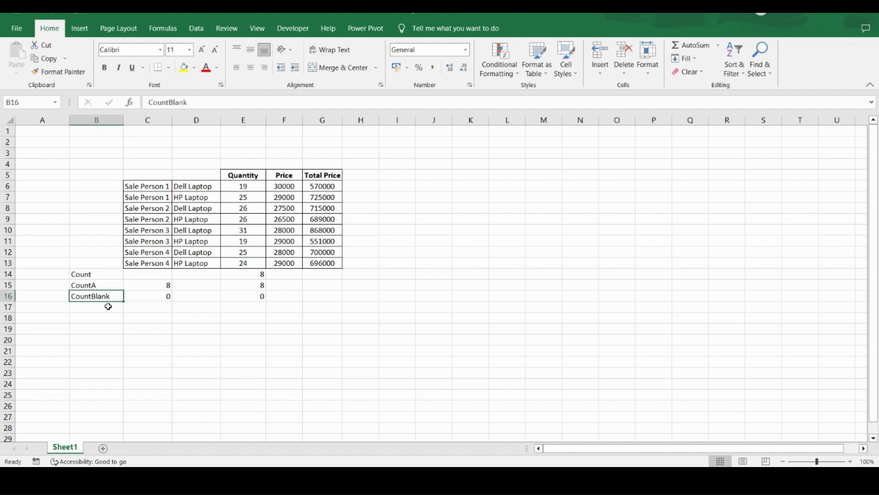
left_click(108, 306)
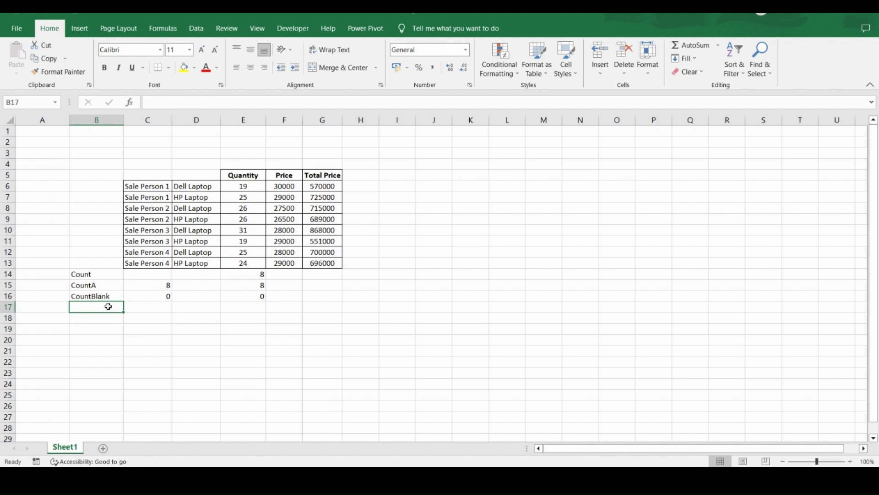
left_click(207, 189)
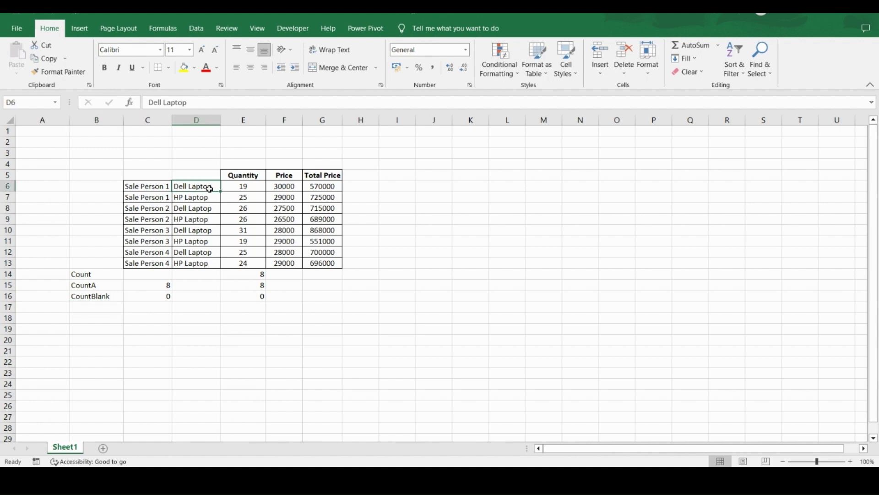
left_click(207, 120)
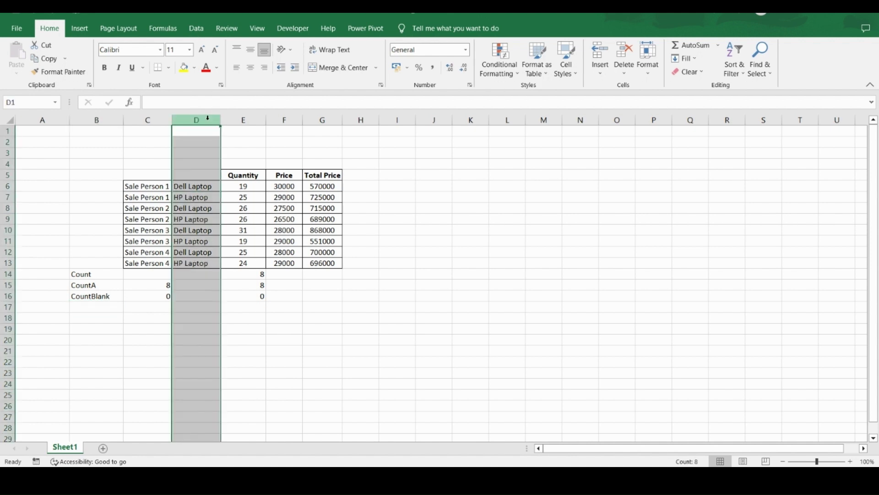
left_click(201, 185)
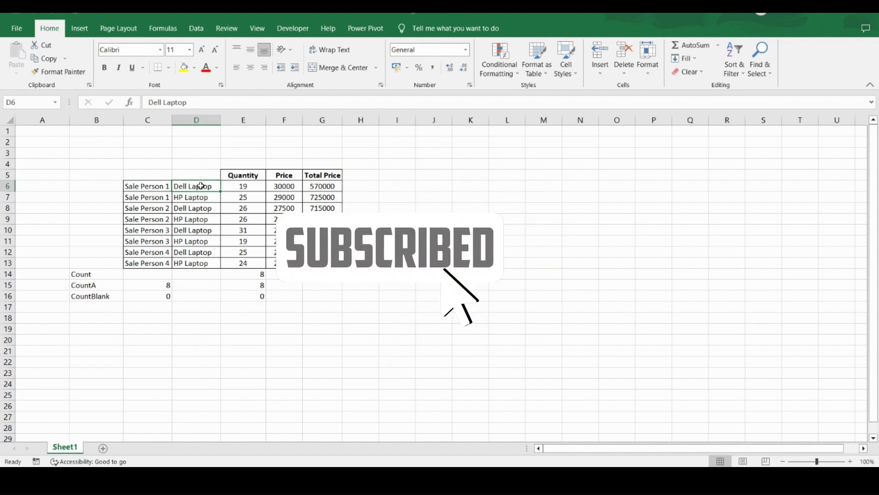
left_click(109, 307)
type("Co")
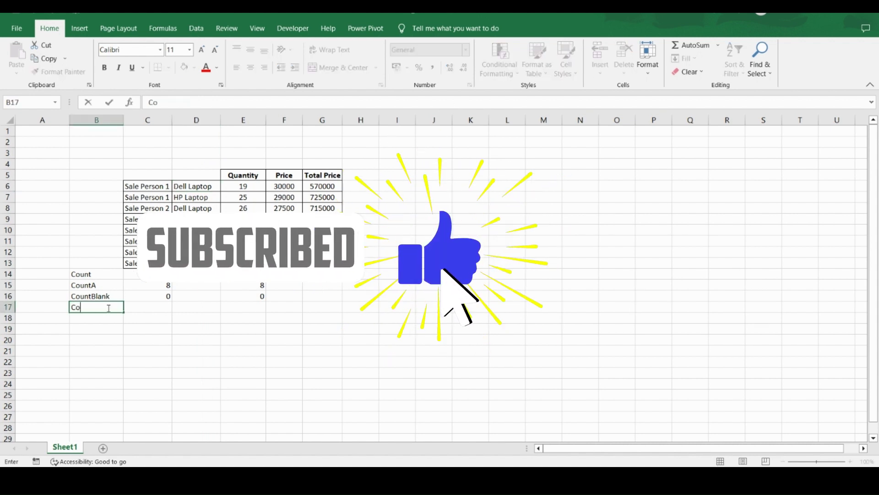
type("unt")
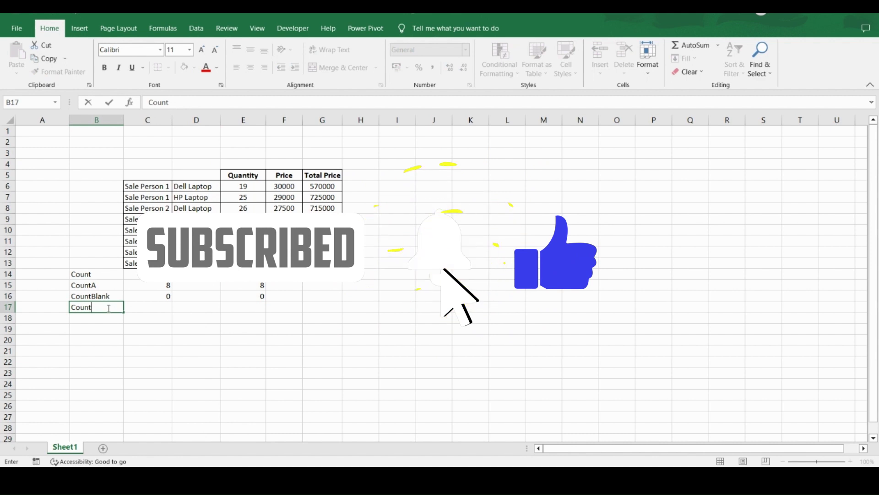
type("iF")
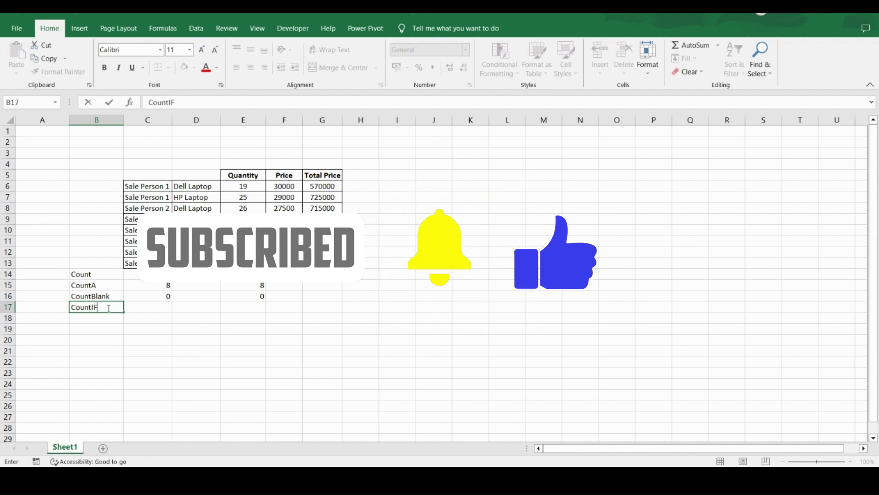
key("Return")
Step: Search for the COUNTIF function and start inserting it in cell C17
key("Up")
key("Right")
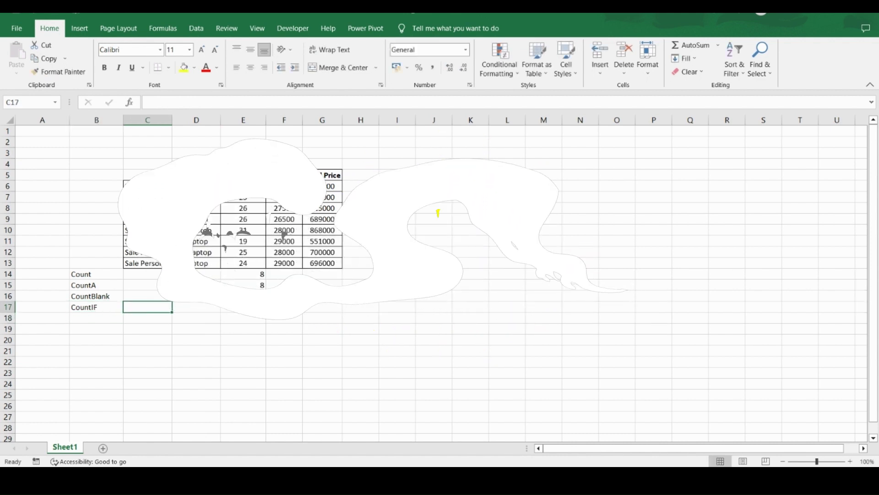
left_click(129, 102)
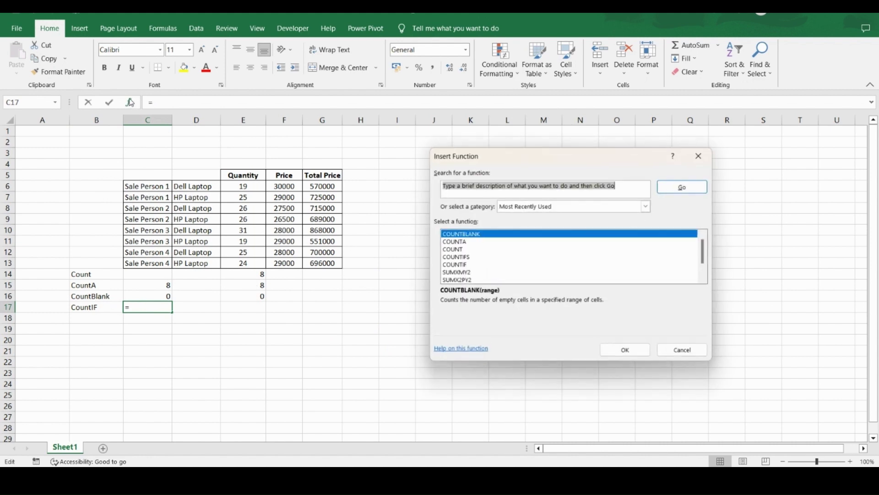
type("COUNT")
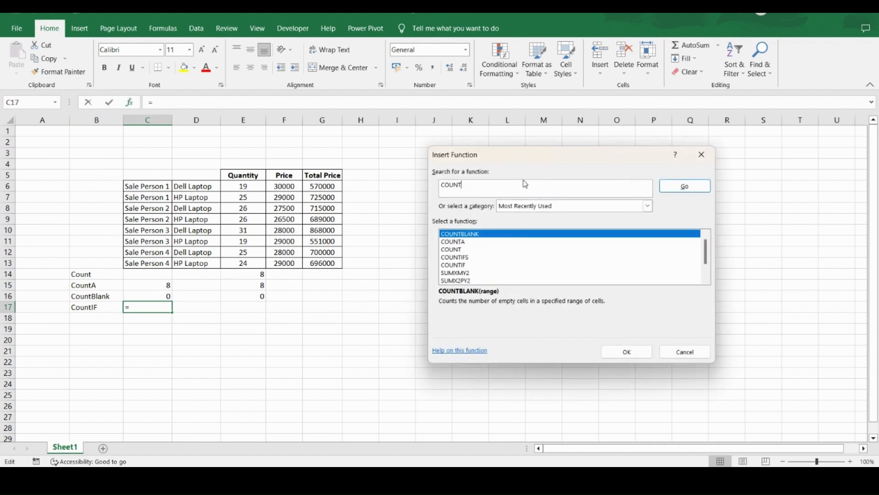
type("IF")
key("Return")
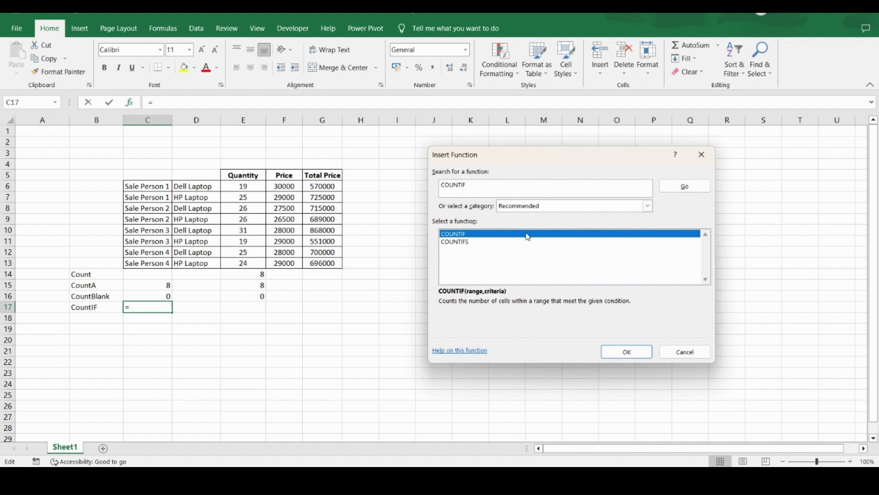
left_click(627, 353)
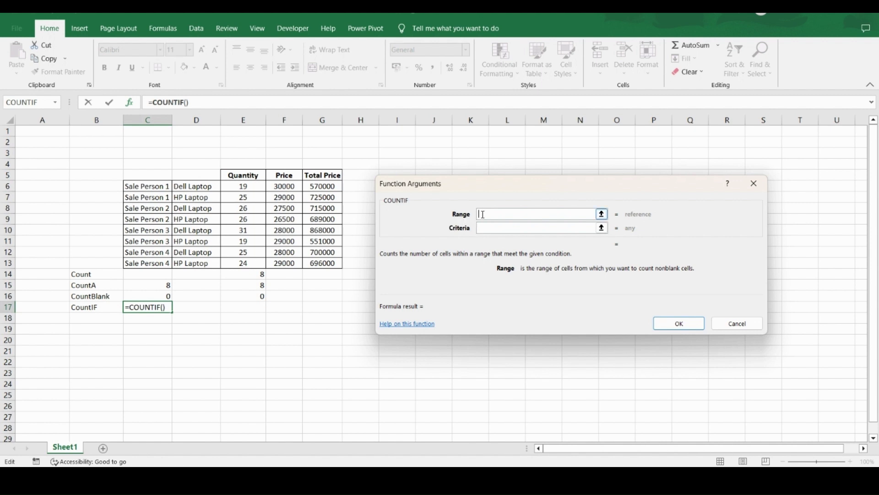
Step: Set the COUNTIF range to D6:D13 with the criteria Dell Laptop and insert the formula in C17
left_click(208, 185)
left_click_drag(207, 186, 206, 262)
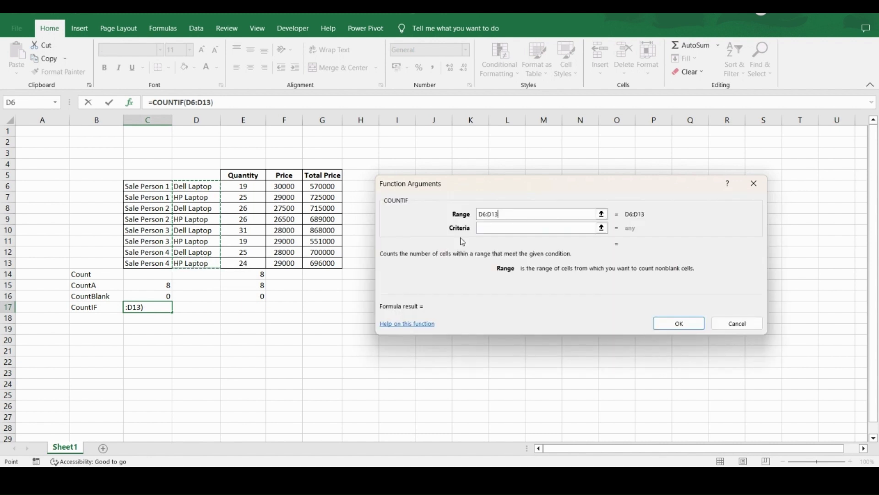
left_click(509, 231)
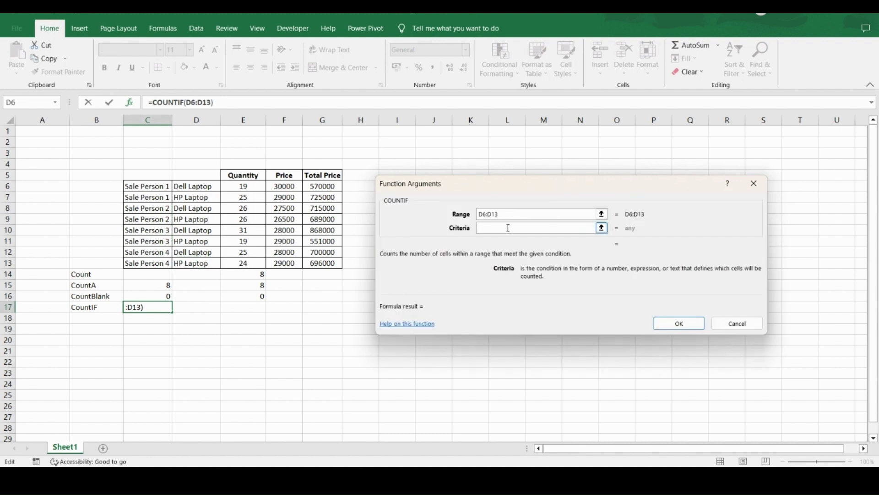
type("Dell Lap")
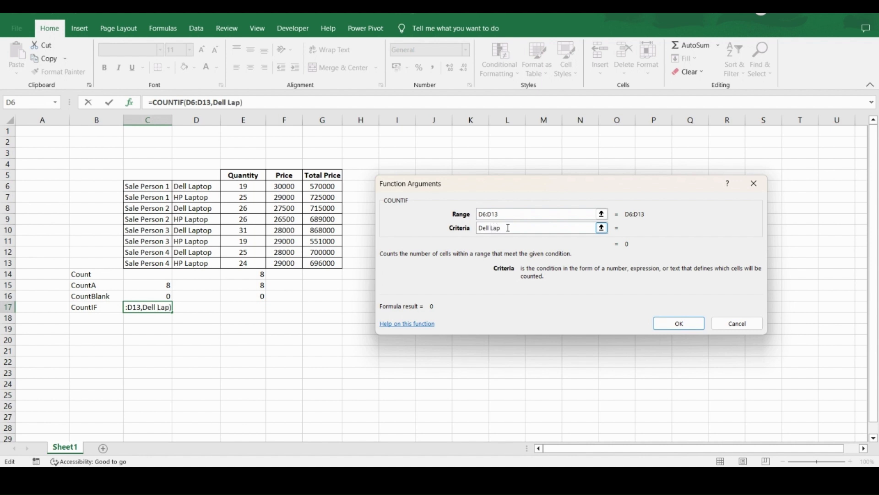
type("top")
left_click(697, 323)
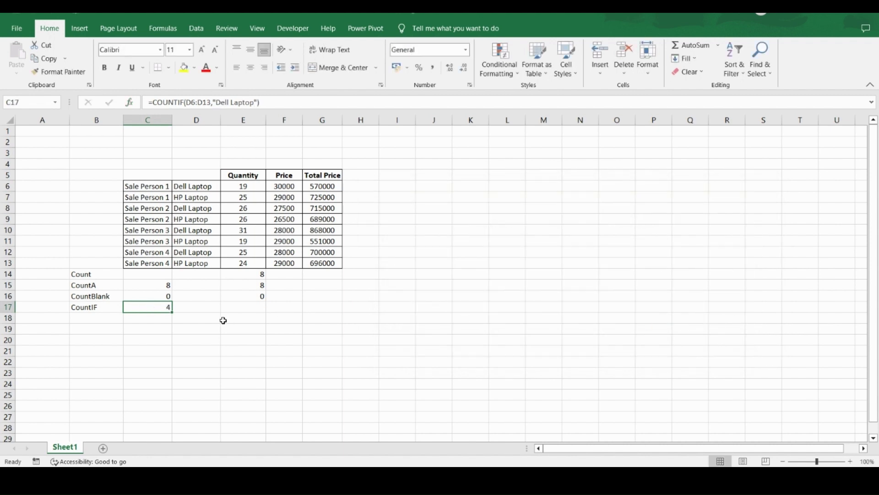
Step: Review the laptop names in D6:D13, comparing the Dell Laptop and HP Laptop entries row by row
left_click(207, 185)
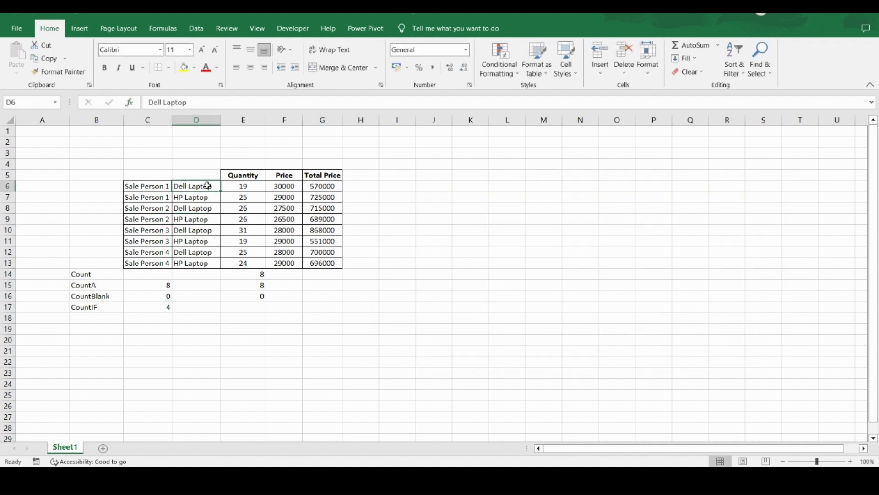
left_click(202, 261, "shift")
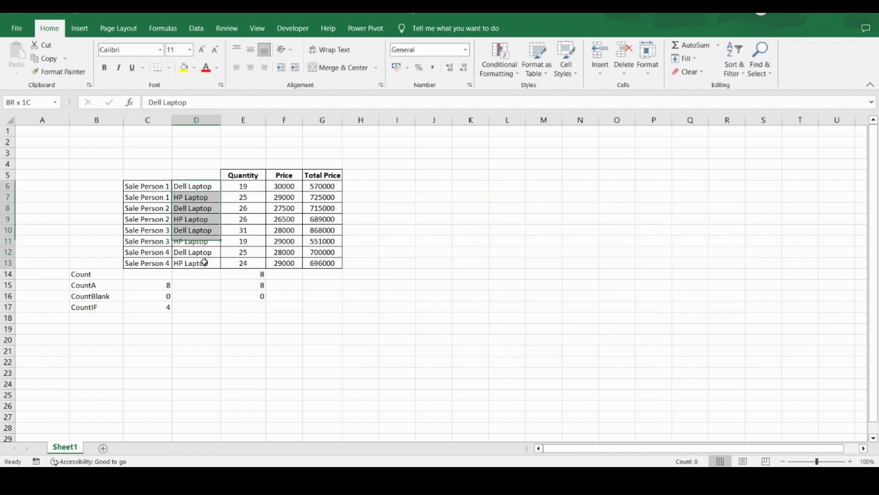
left_click(204, 184)
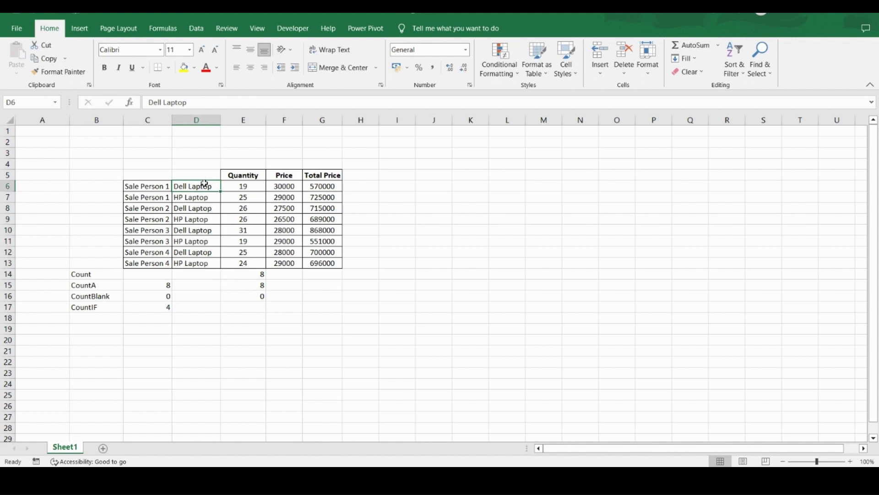
key("Down")
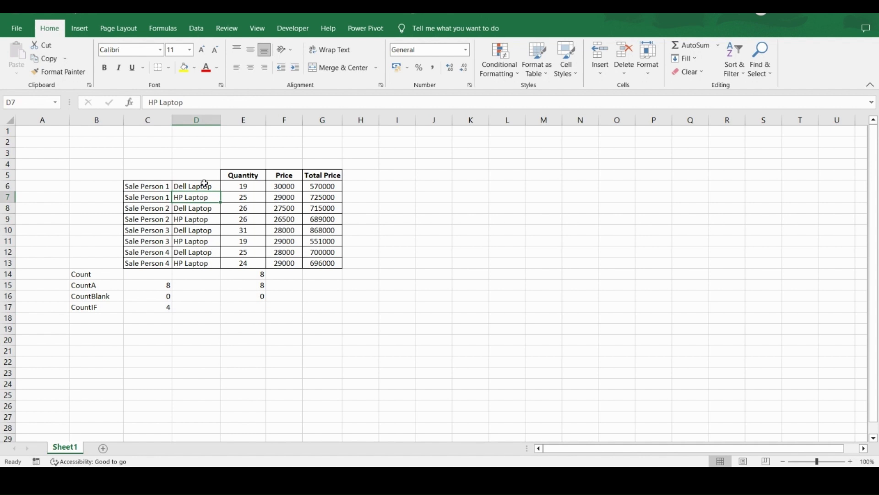
key("Down")
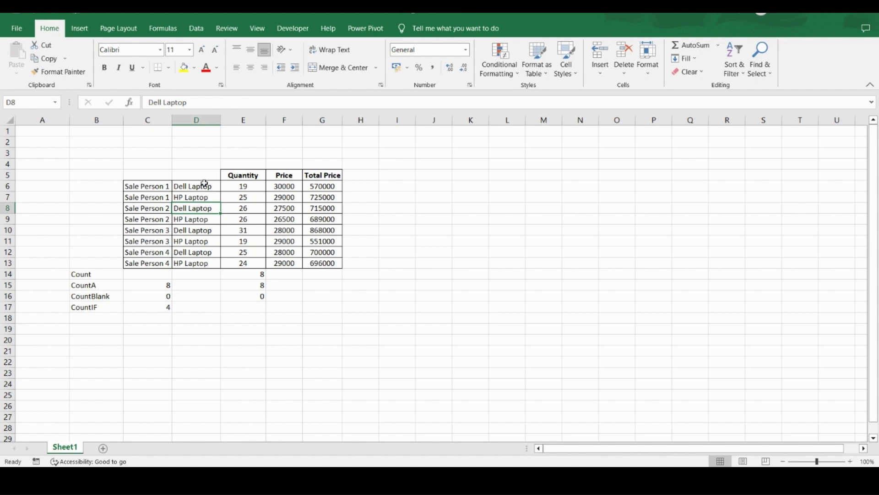
left_click(205, 184)
left_click(202, 208, "ctrl")
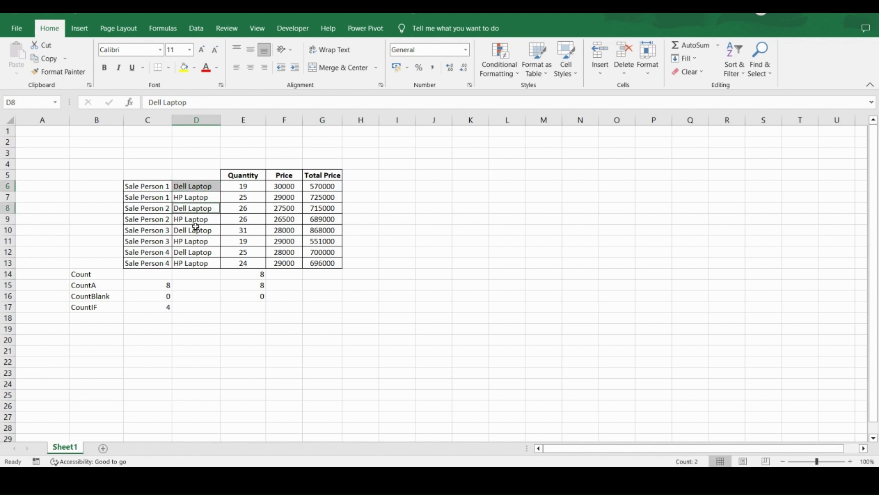
left_click(196, 222)
Step: Check the COUNTIF result by selecting the Dell Laptop cells D6, D8, D10 and D12 within the range D6:D13
left_click(199, 185)
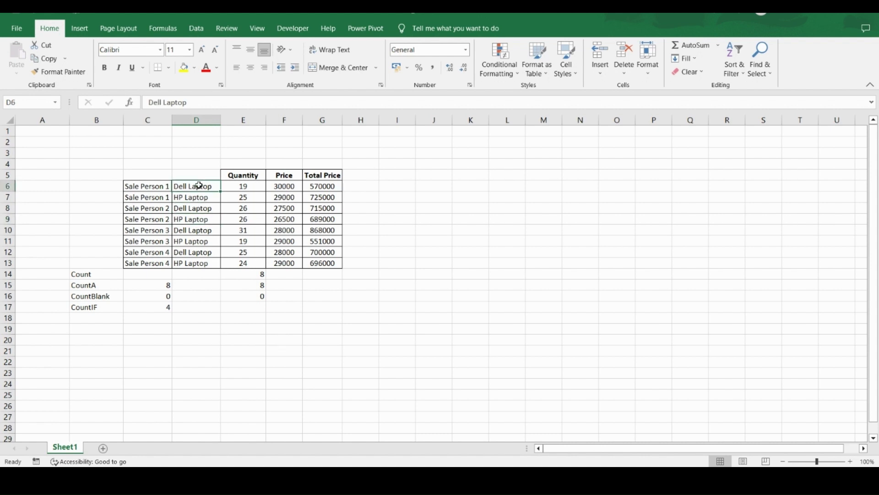
left_click(196, 263, "shift")
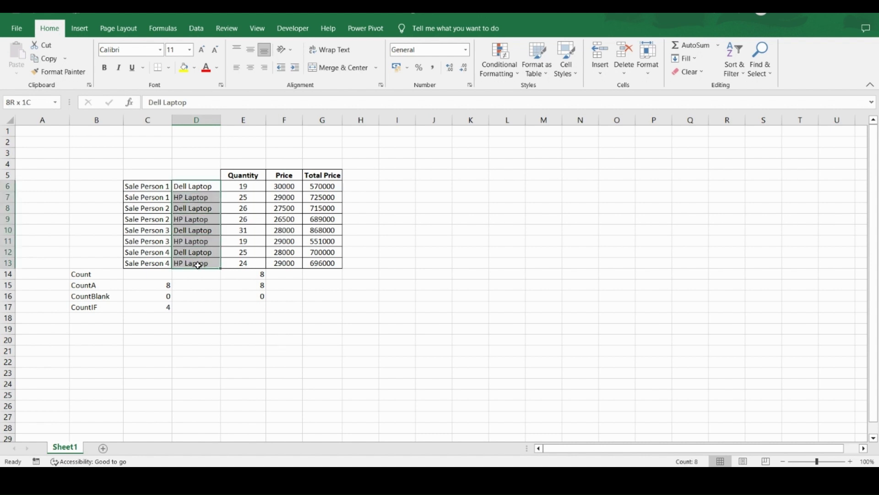
left_click(198, 187)
left_click(210, 208, "ctrl")
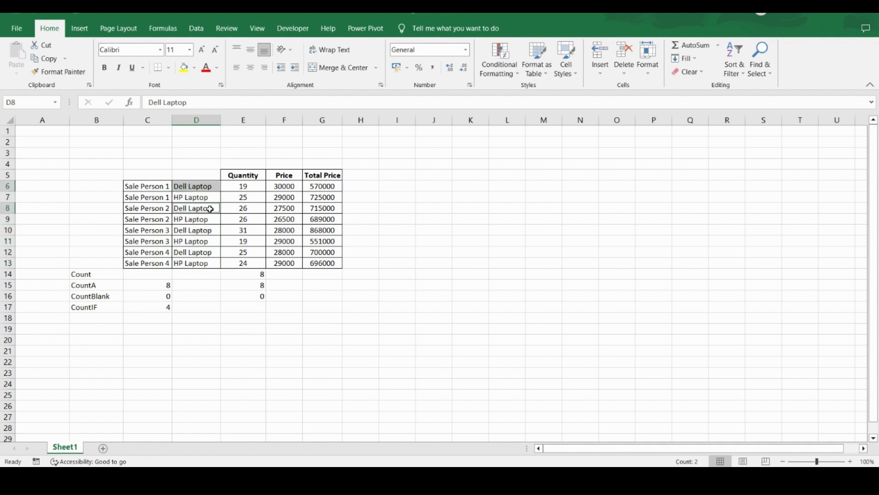
left_click(212, 230, "ctrl")
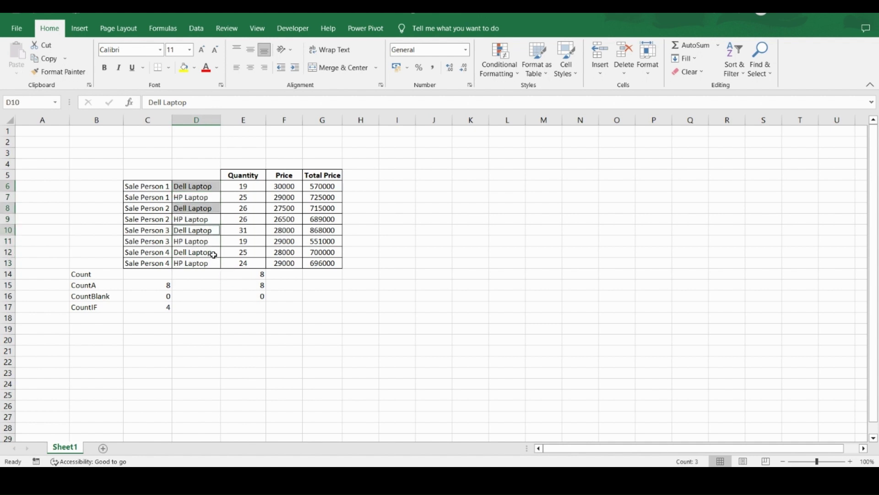
left_click(214, 255, "ctrl")
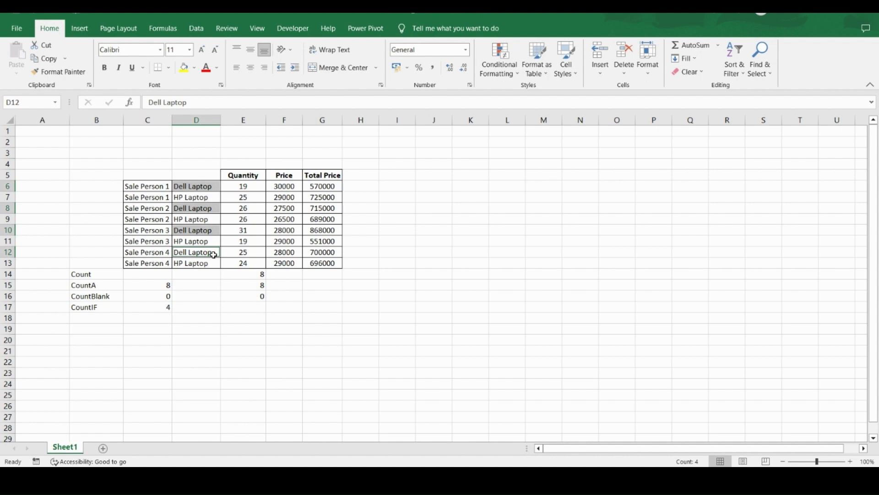
left_click(201, 188)
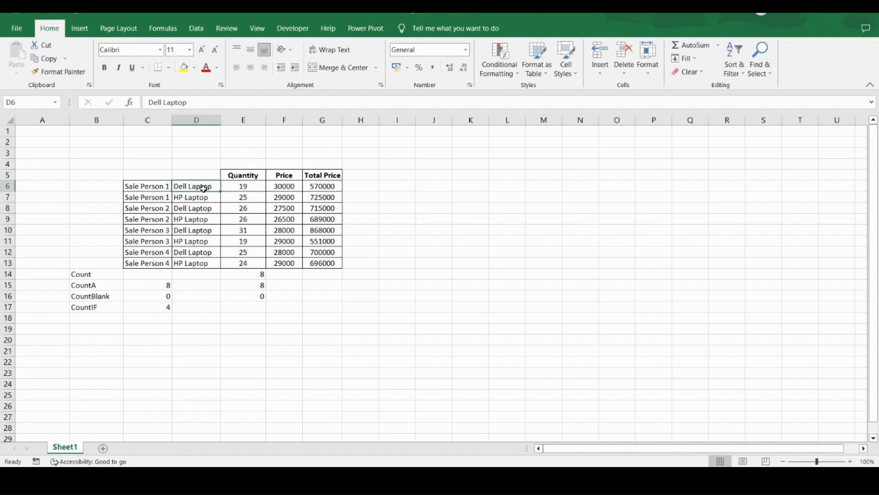
left_click(201, 262, "shift")
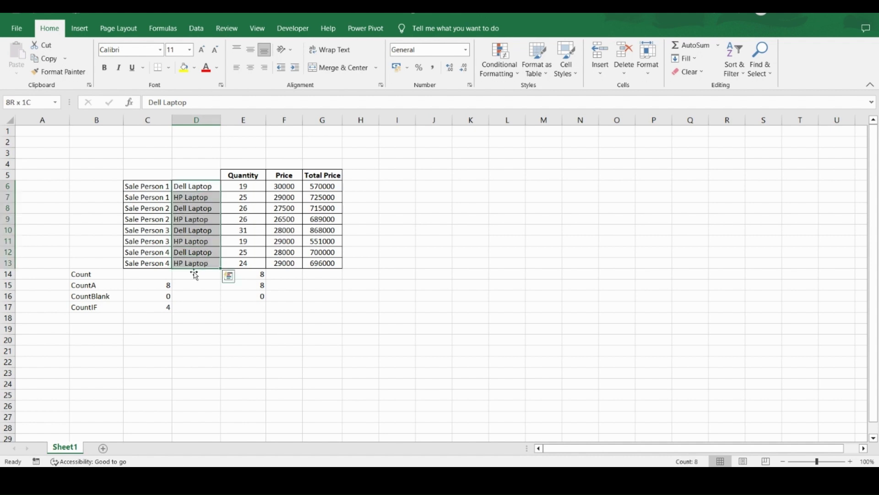
Step: Change the COUNTIF criteria in cell C17 to DELL LAPTOP in capital letters
left_click(154, 307)
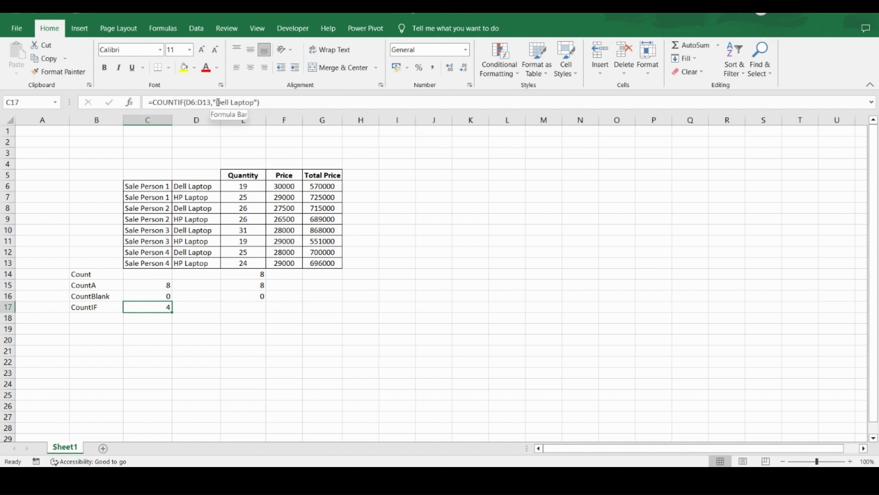
left_click_drag(215, 102, 256, 102)
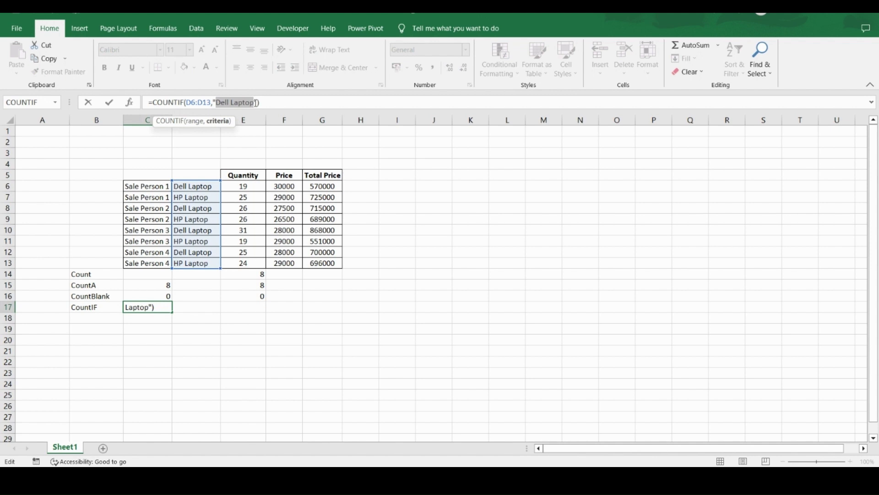
type("DELL LA")
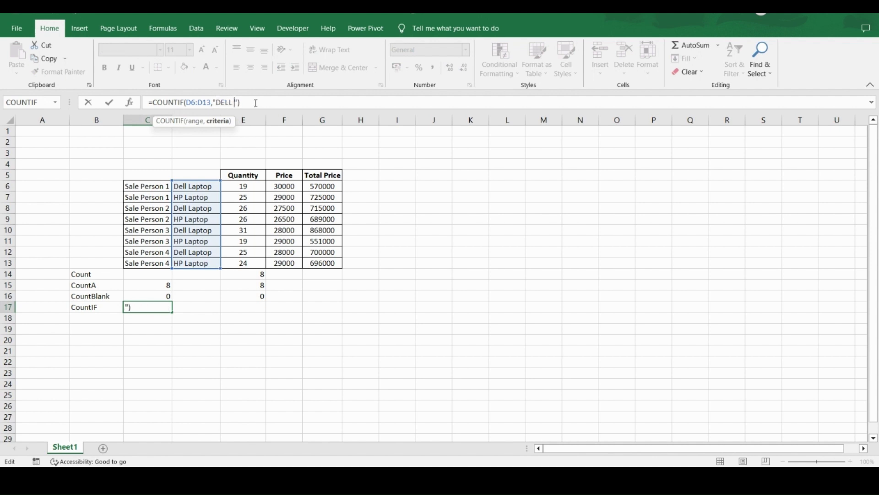
type("PTOP")
key("Return")
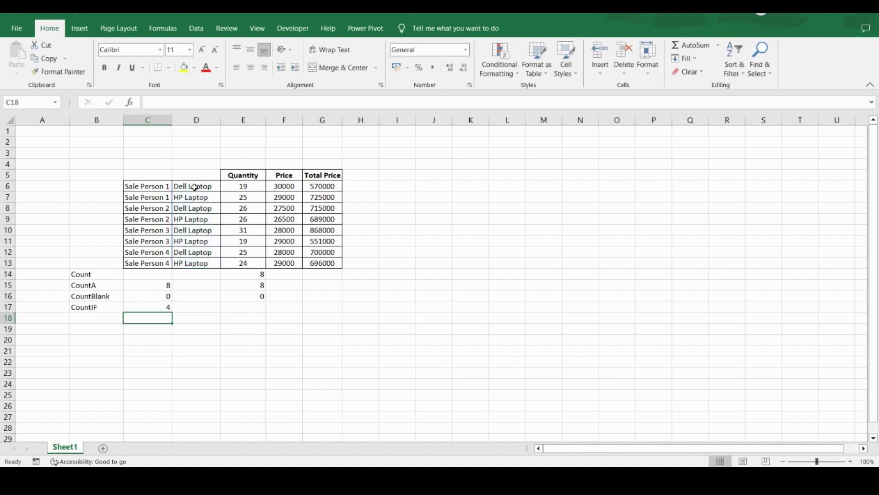
Step: Replace the laptop name in D6 with DELL LAPTOP, check C17, and undo both this and the uppercase criteria change
left_click(194, 187)
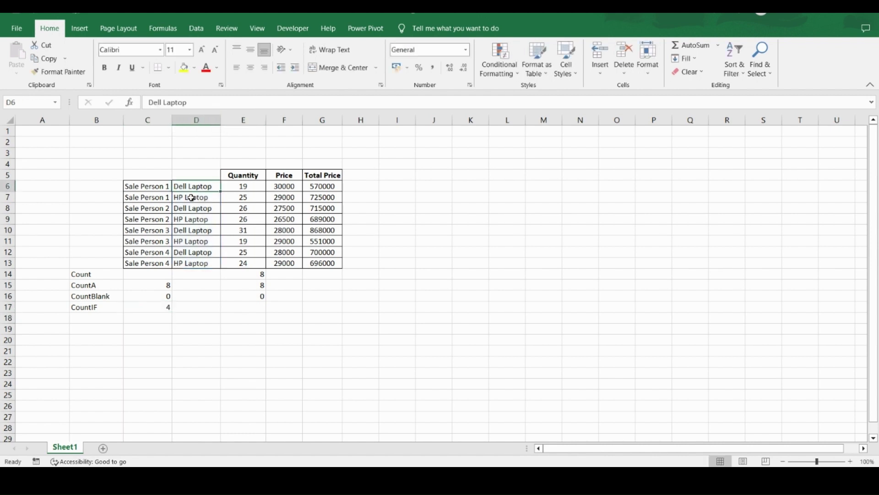
type("DELL LAP")
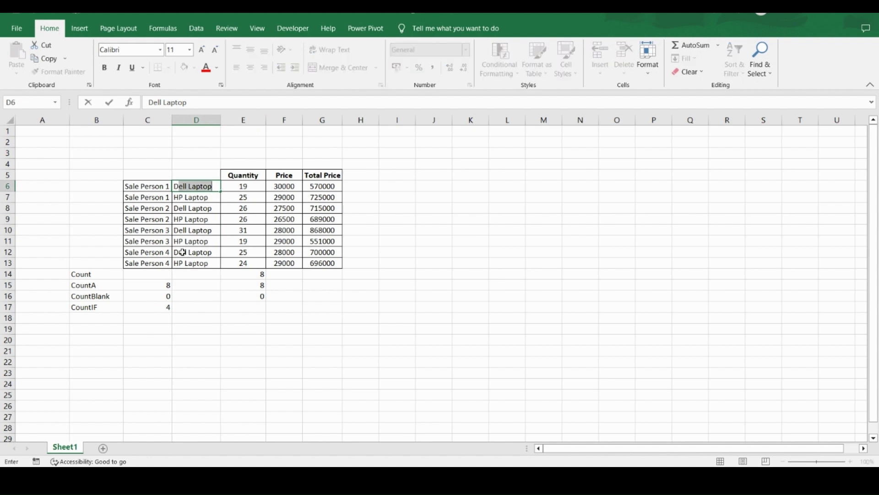
type("TOP")
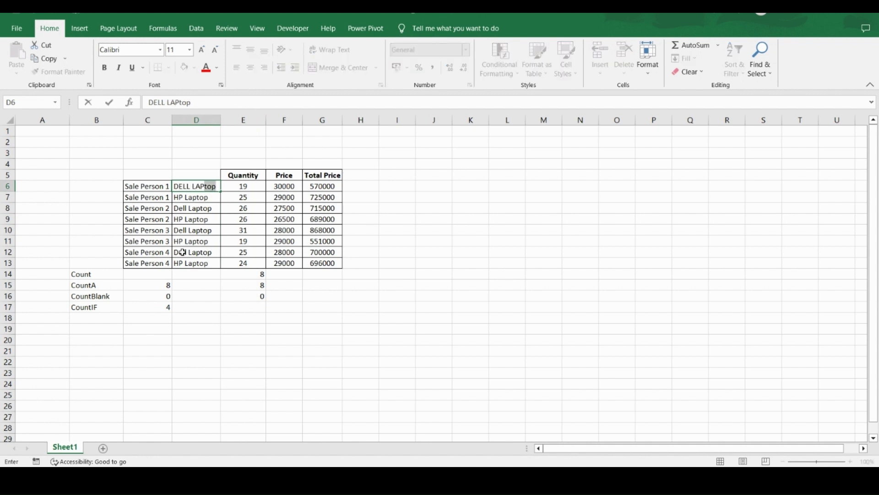
key("Return")
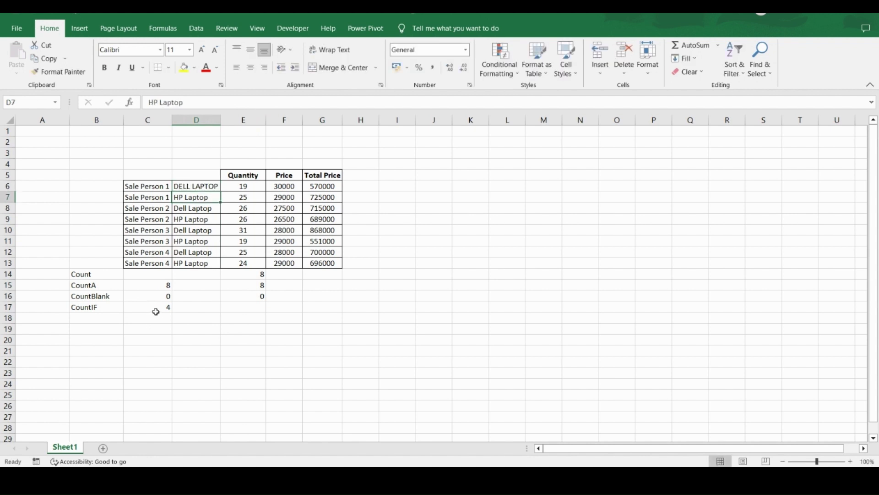
left_click(157, 309)
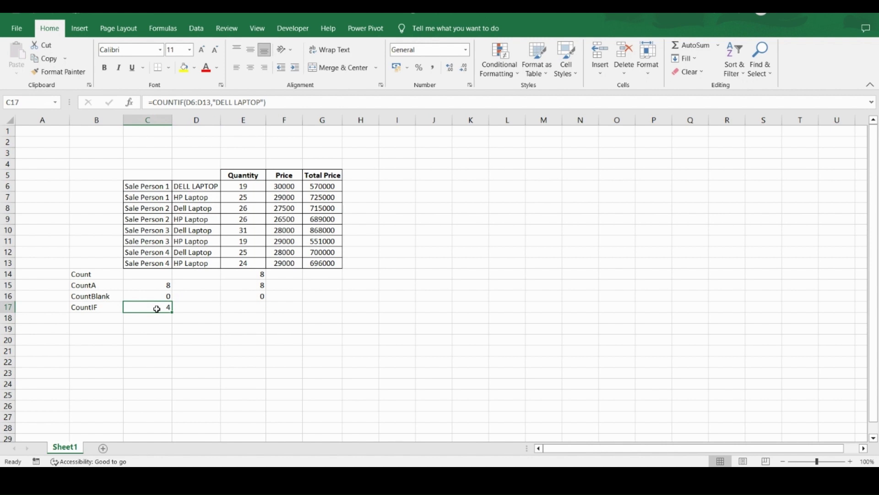
key("ctrl+z")
key("ctrl+z")
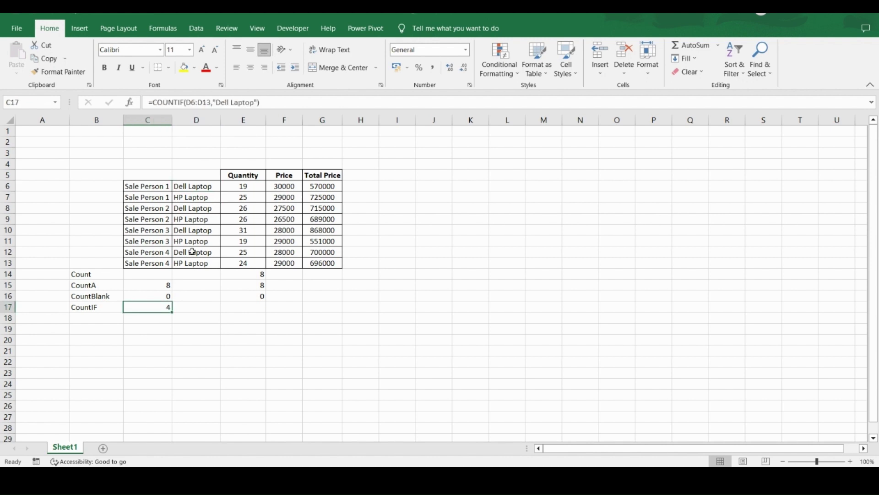
Step: Review the first row's laptop name and quantity, and add the label CountIFS in cell B18
left_click(99, 319)
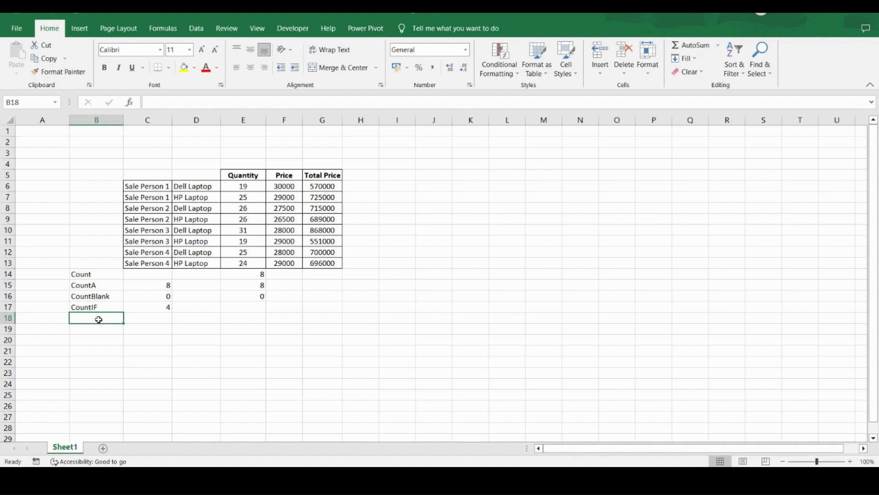
key("Up")
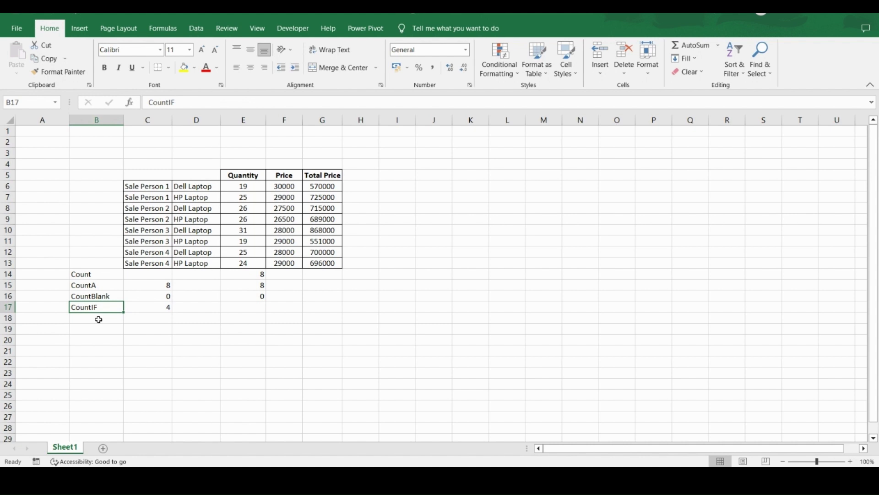
left_click(98, 319)
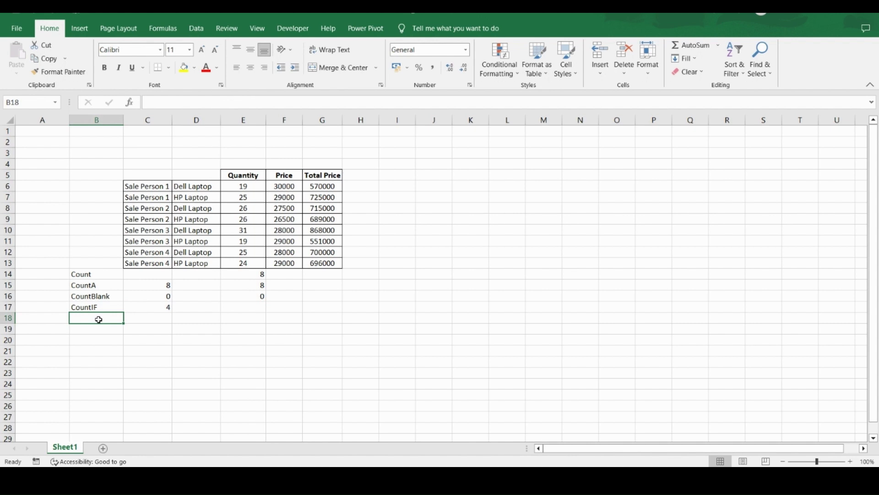
left_click(207, 187)
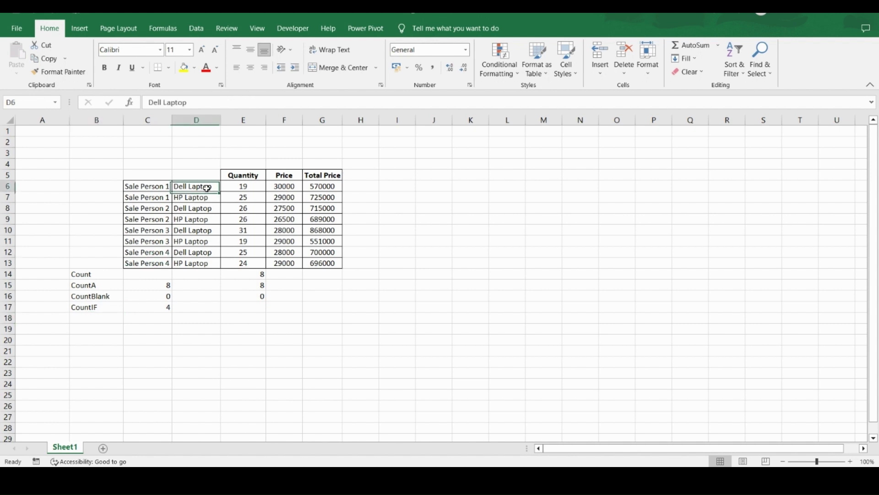
left_click(242, 186)
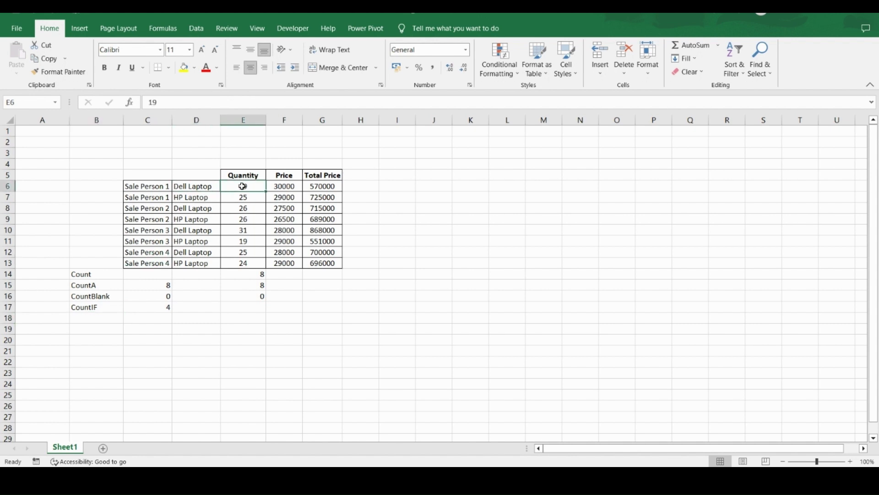
double_click(100, 320)
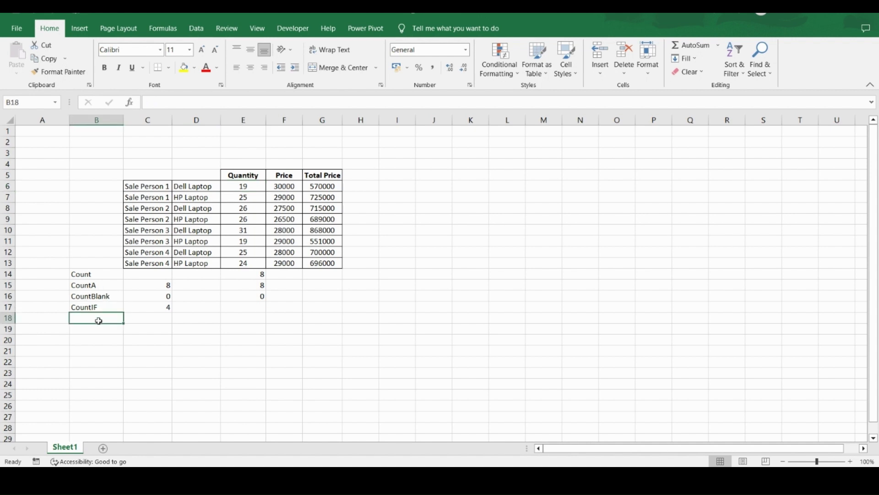
type("Co")
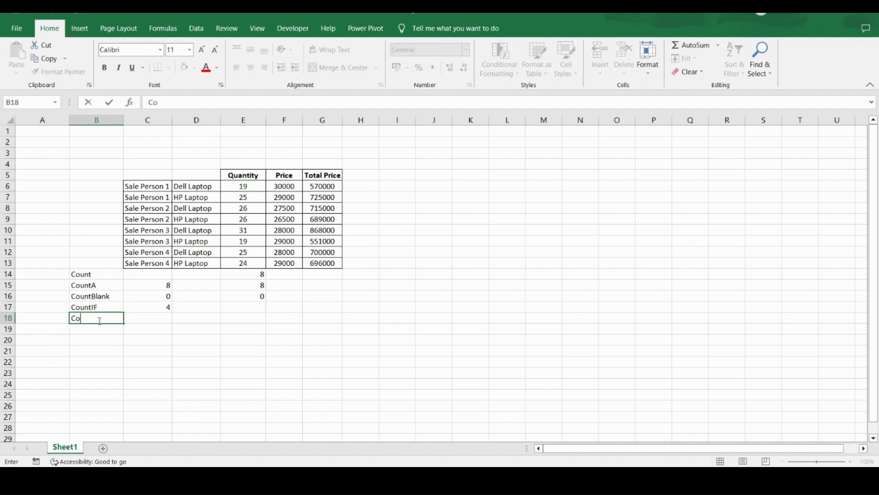
type("untIFS")
key("Return")
Step: Search for the COUNTIFS function and start inserting it in cell C18
left_click(97, 317)
key("Right")
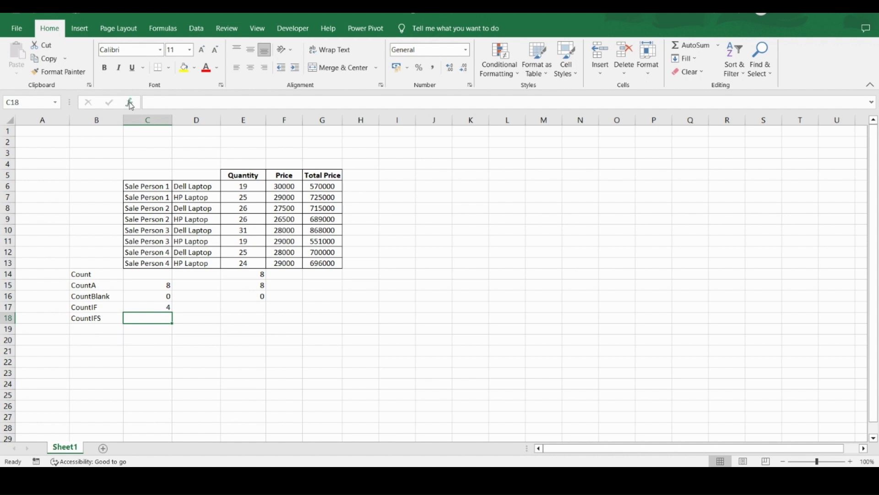
left_click(131, 103)
type("COUNTIFS")
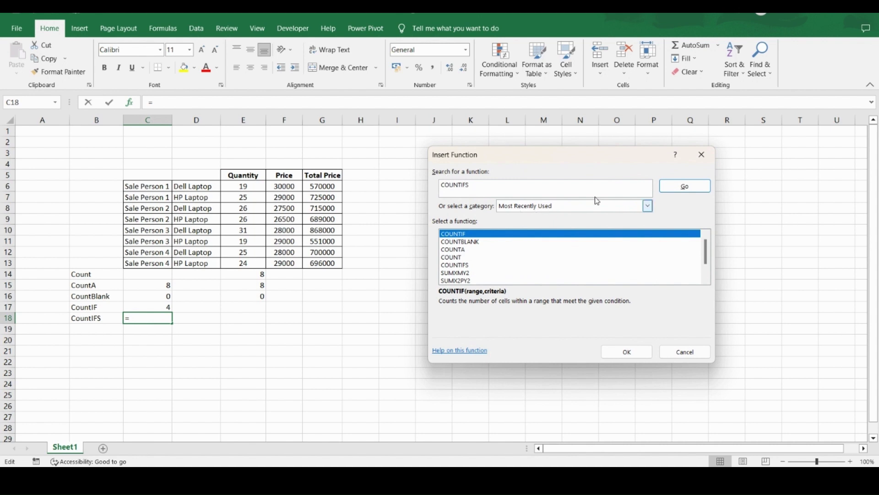
left_click(680, 188)
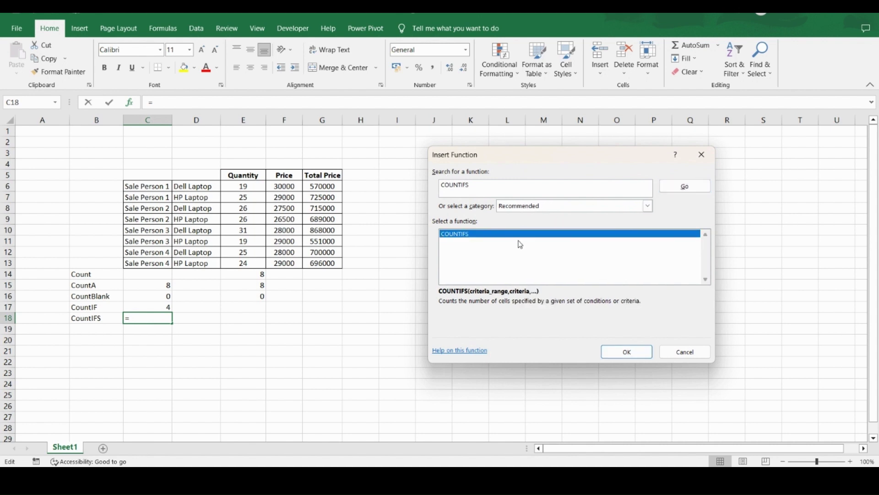
left_click(626, 353)
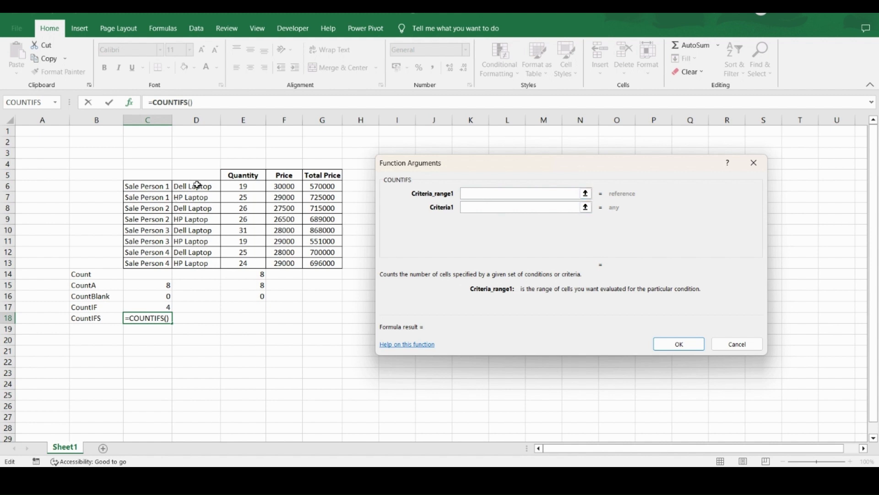
Step: Set the first COUNTIFS condition to the range D6:D13 with the criteria Dell Laptop
left_click_drag(198, 185, 200, 267)
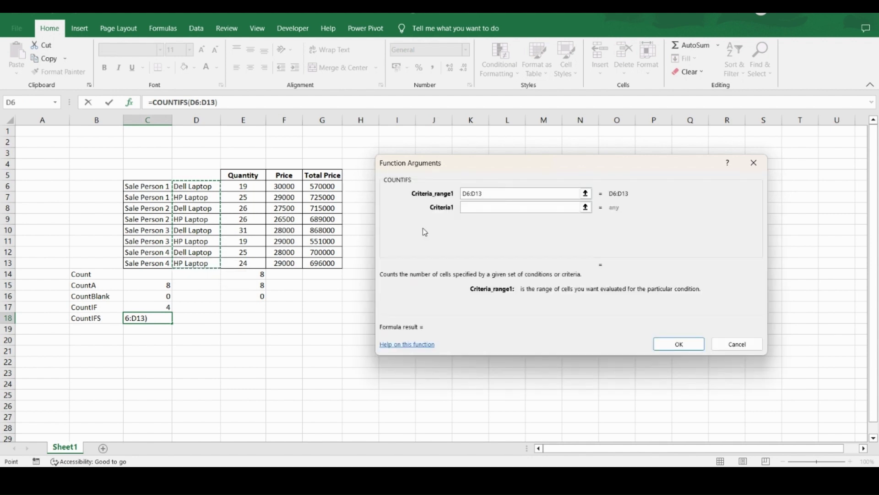
left_click(475, 206)
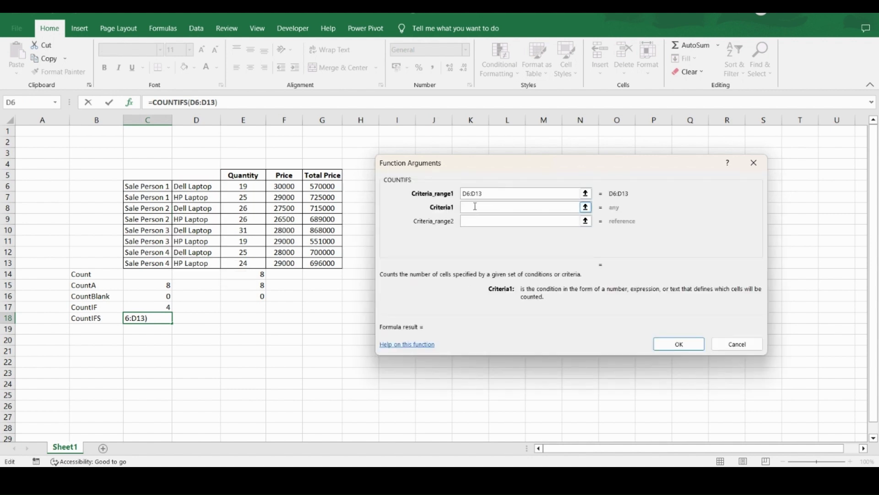
type("Dell Laptop")
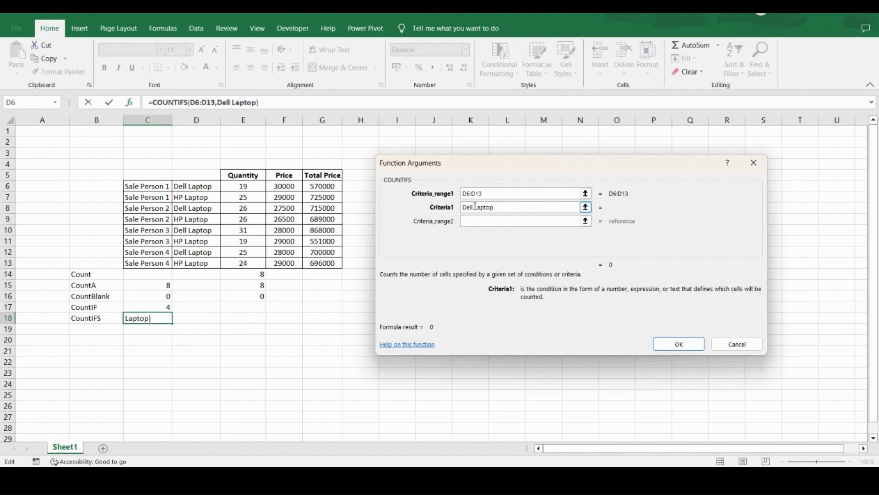
Step: Add a second COUNTIFS condition of >=25 on the range E6:E13 and enter the formula in C18
left_click(472, 219)
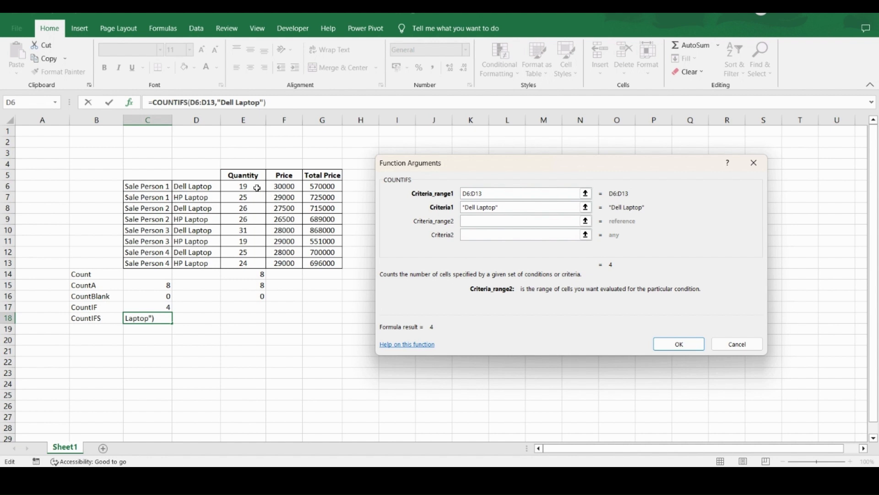
left_click_drag(258, 187, 264, 264)
left_click(472, 235)
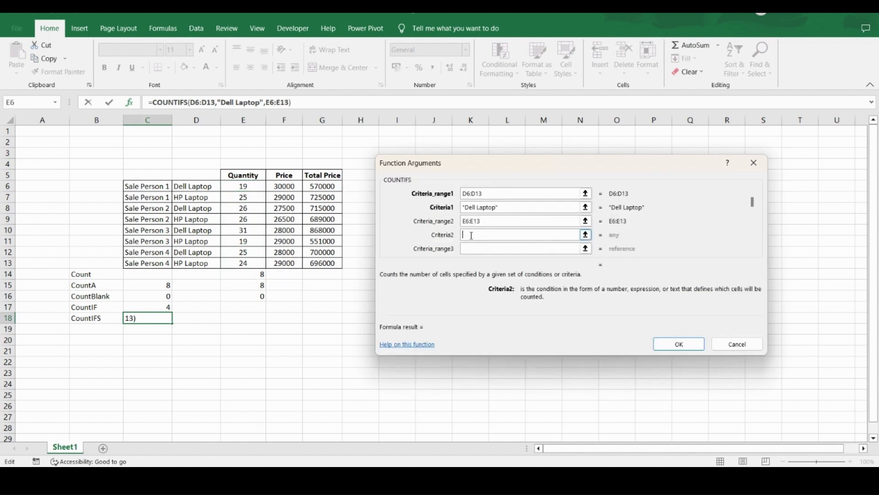
type(">=25")
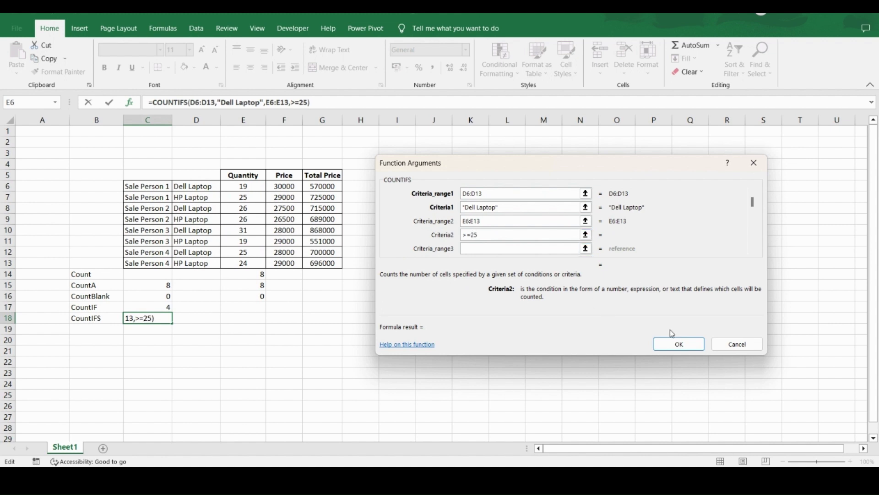
left_click(679, 345)
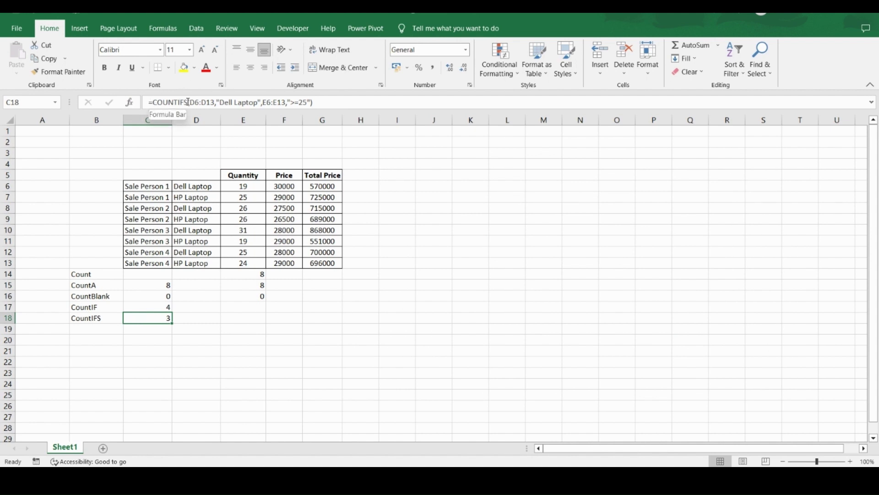
Step: Examine the two range and criteria pairs inside the COUNTIFS formula in C18
left_click_drag(191, 102, 261, 103)
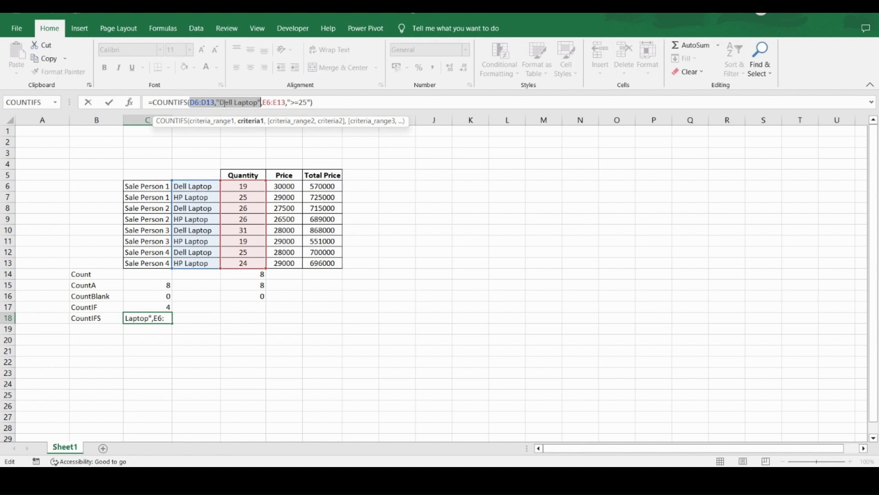
left_click(264, 102)
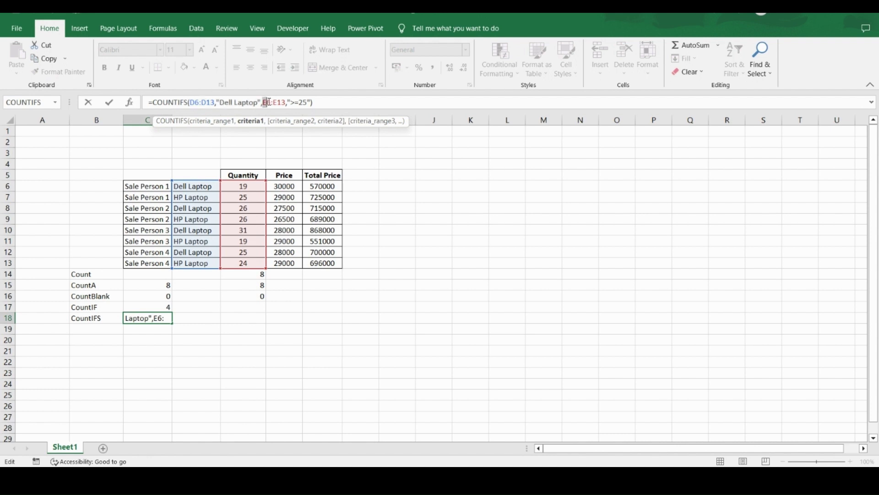
left_click_drag(269, 102, 310, 101)
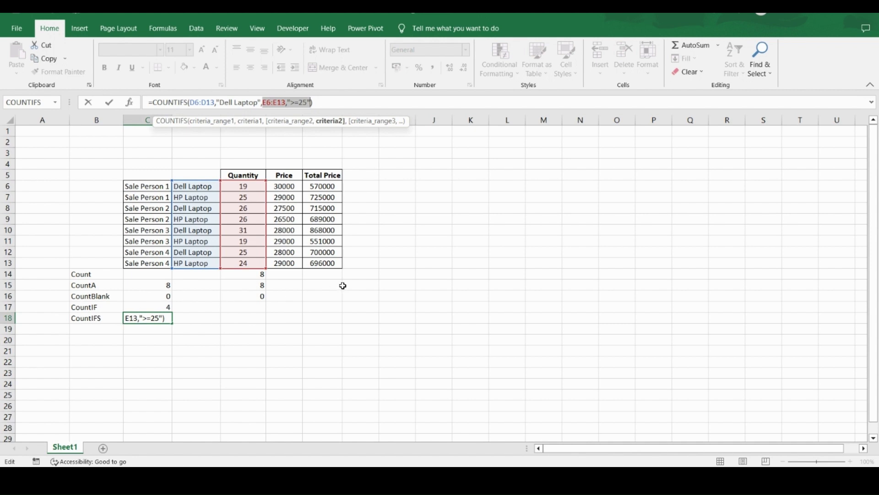
key("ctrl+Return")
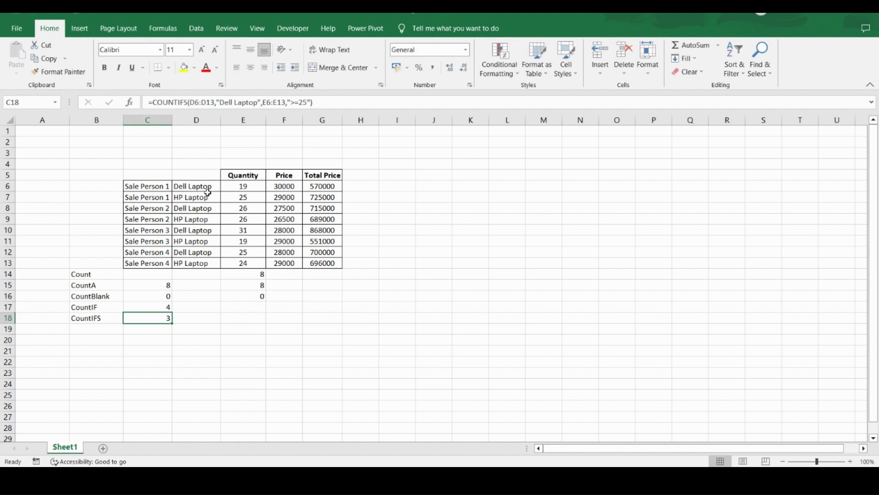
Step: Check row 6's laptop name against the Dell Laptop criteria and enter T in H6
left_click(204, 187)
key("Right")
key("Right")
key("Right")
key("Right")
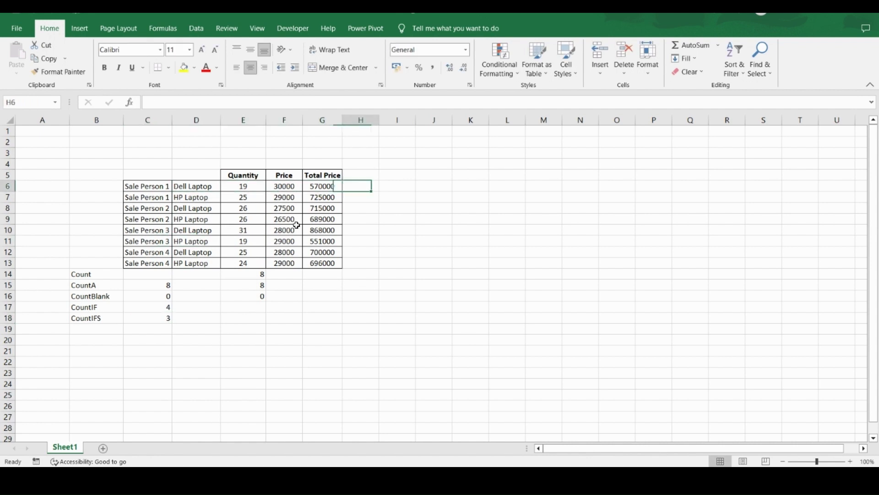
type("T")
key("Right")
Step: Check row 6's quantity against the >=25 criteria and enter F in I6
key("Left")
key("Left")
key("Left")
key("Left")
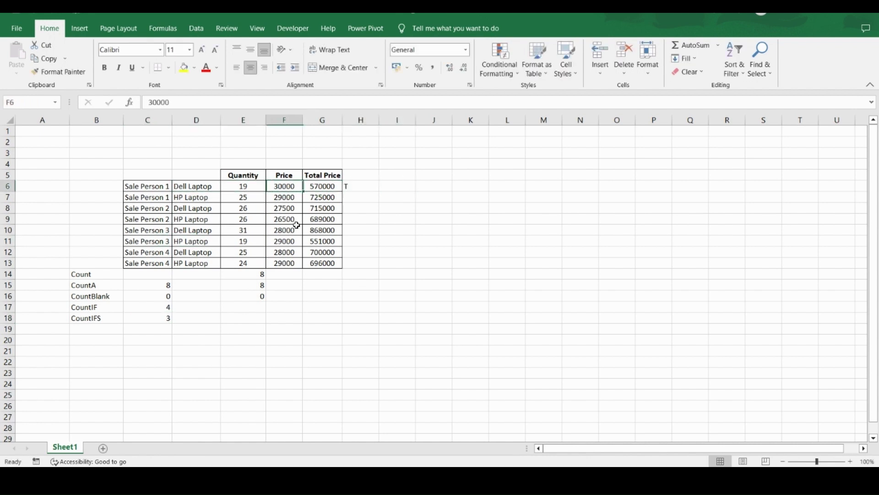
key("Right")
key("Right")
key("Right")
key("Right")
type("F")
key("Right")
Step: Combine row 6's two condition marks and enter F as the overall result in J6
key("Left")
key("Left")
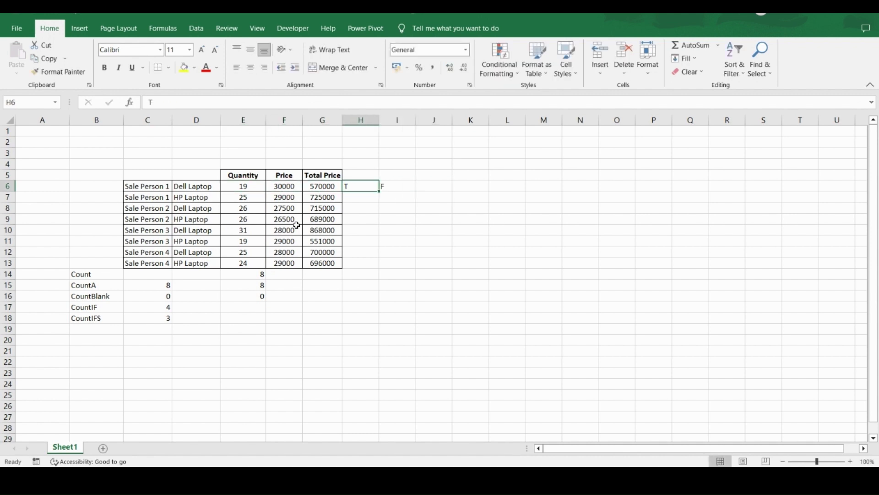
key("Right")
key("Right")
type("F")
key("Return")
Step: Check row 7's laptop name against the Dell Laptop criteria and enter F in H7
key("Left")
key("Left")
key("Left")
key("Left")
key("Left")
key("Left")
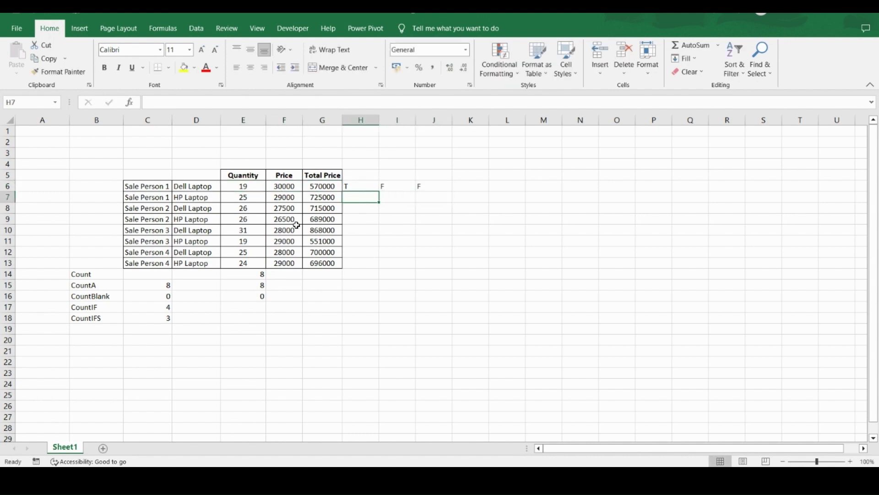
key("Right")
key("Right")
key("Right")
key("Right")
type("F")
Step: Check row 7's quantity against the >=25 criteria and enter T in I7
key("Left")
key("Left")
key("Left")
key("Right")
key("Right")
key("Right")
key("Right")
type("T")
key("Right")
Step: Combine row 7's two condition marks and enter F as the overall result in J7
key("Left")
key("Left")
key("Right")
key("Right")
type("F")
key("Return")
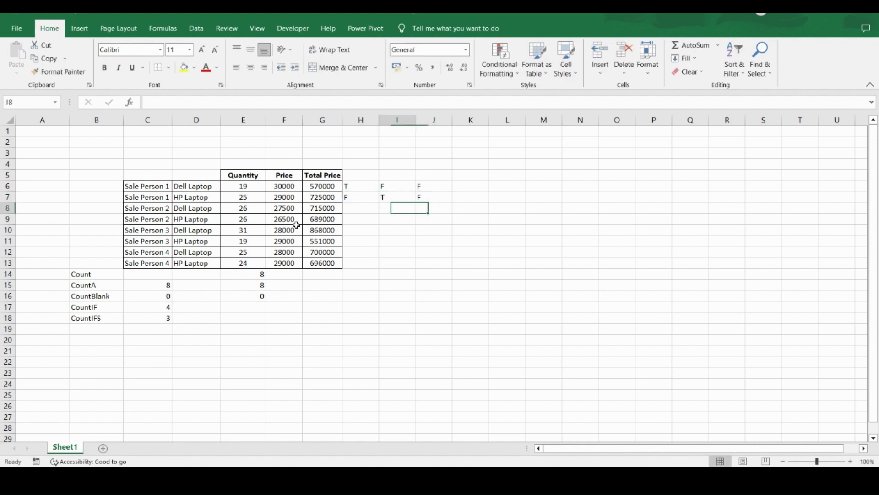
Step: Evaluate row 8's laptop and quantity and enter T, T and T in H8 to J8
key("Left")
key("Left")
key("Left")
key("Left")
key("Left")
key("Left")
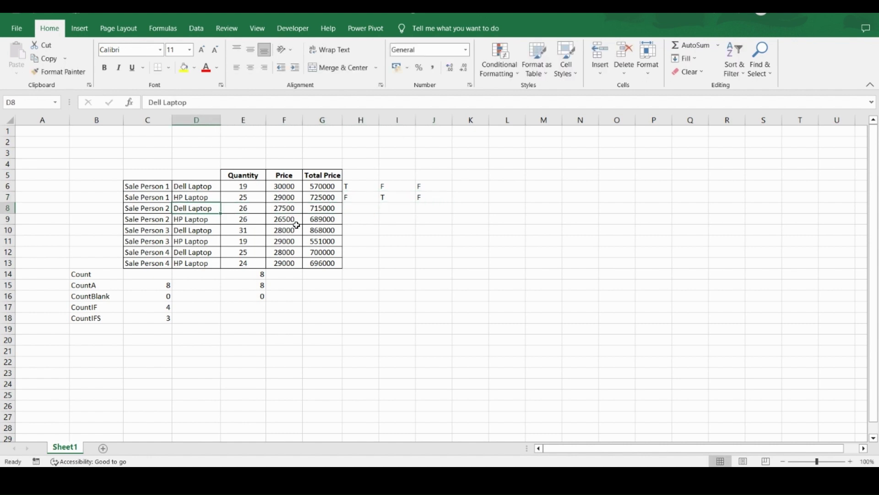
key("Right")
key("Right")
key("Right")
key("Right")
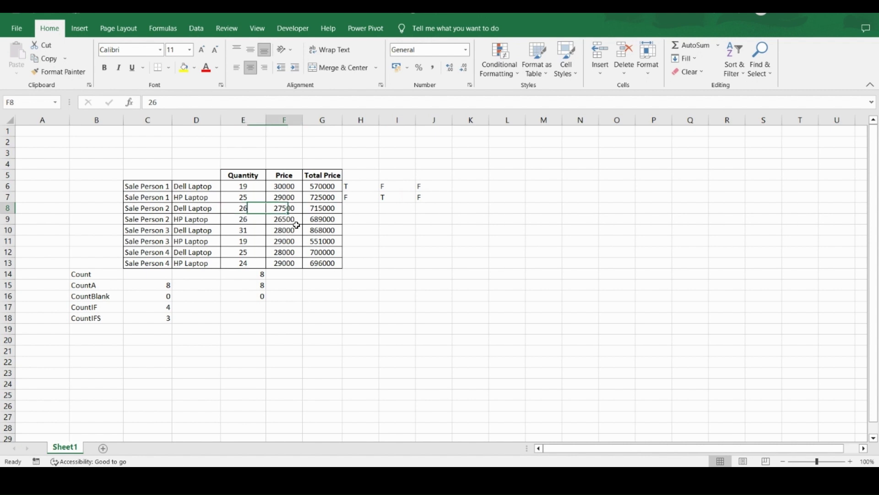
type("T")
key("Right")
type("T")
key("Right")
type("T")
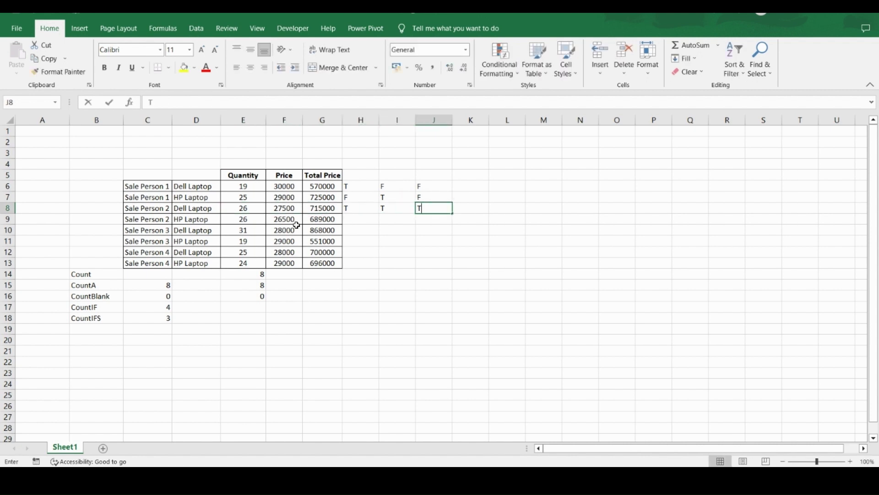
key("Return")
Step: Evaluate row 9's laptop and quantity conditions and enter F in H9 and T in I9
key("Left")
key("Left")
key("Left")
key("Left")
key("Left")
key("Left")
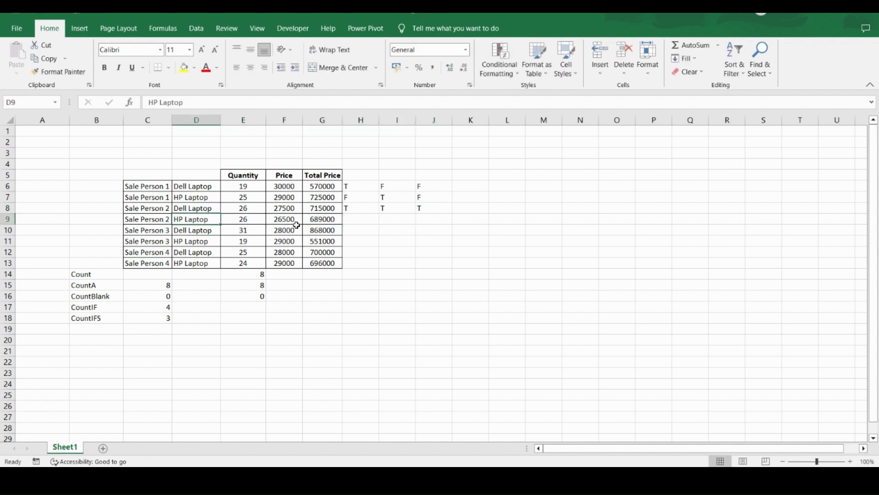
key("Right")
key("Right")
key("Right")
key("Right")
type("F")
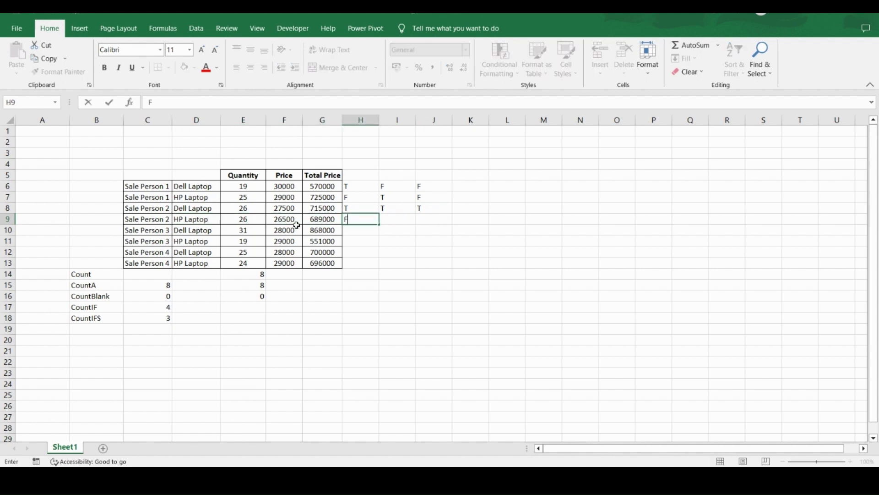
key("Right")
type("T")
Step: Recheck row 9's laptop name and quantity and enter F as the overall result in J9
key("Left")
key("Left")
key("Left")
key("Left")
key("Left")
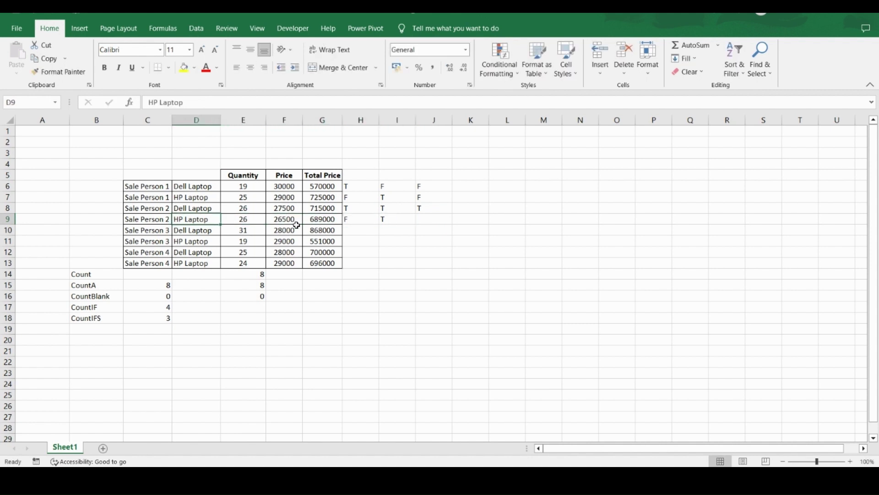
key("Right")
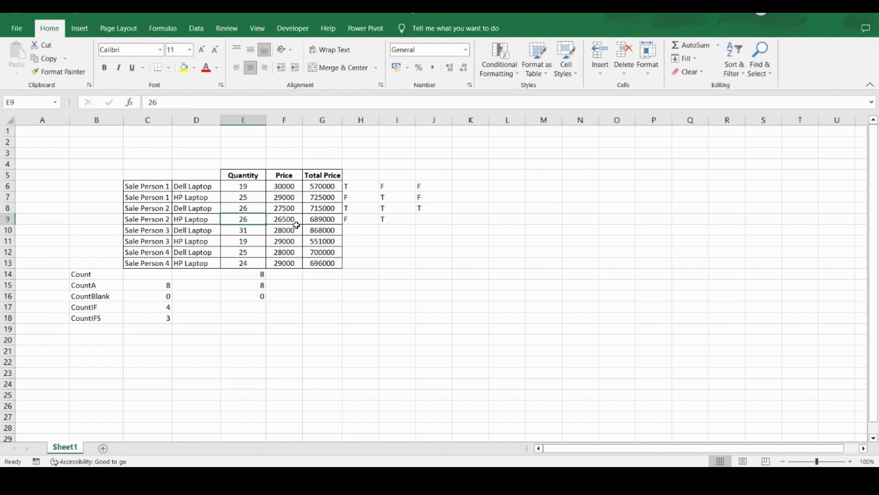
key("Right")
key("Right")
key("Right")
key("Right")
key("Right")
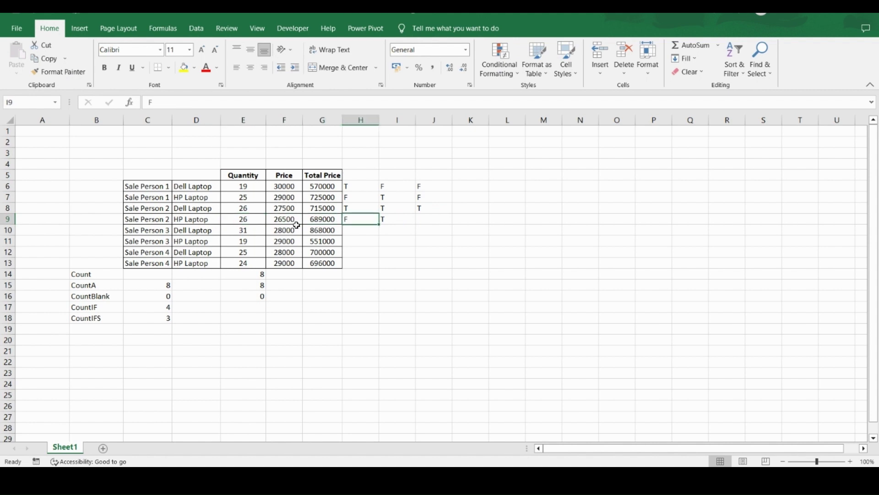
type("F")
key("Return")
Step: Evaluate row 10's laptop and quantity and enter T, T and T in H10 to J10
key("Left")
key("Left")
key("Left")
key("Left")
key("Left")
key("Left")
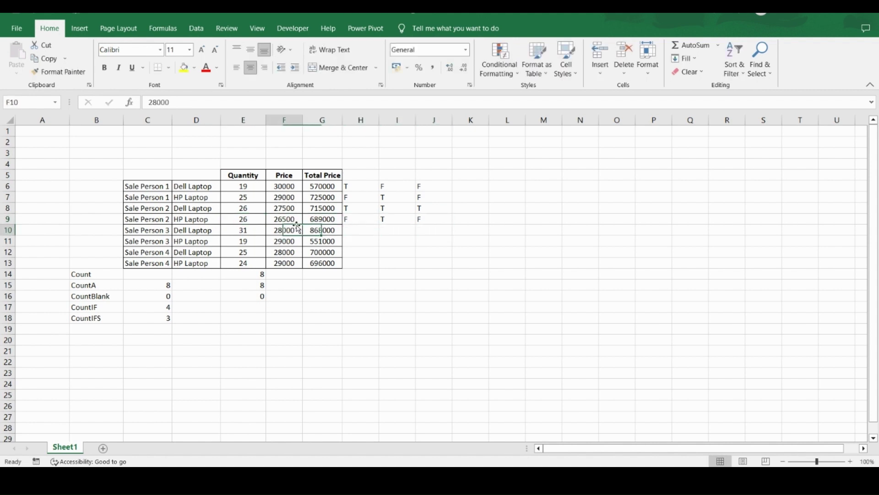
key("Right")
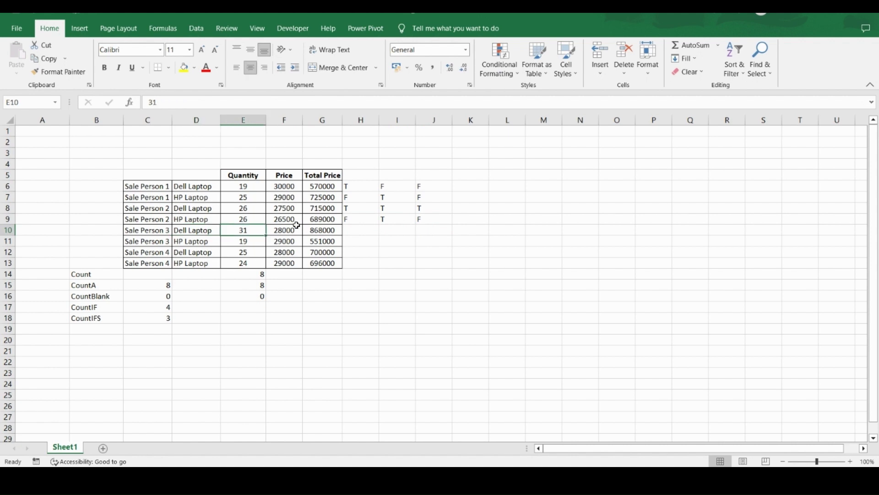
key("Right")
key("Right")
key("Right")
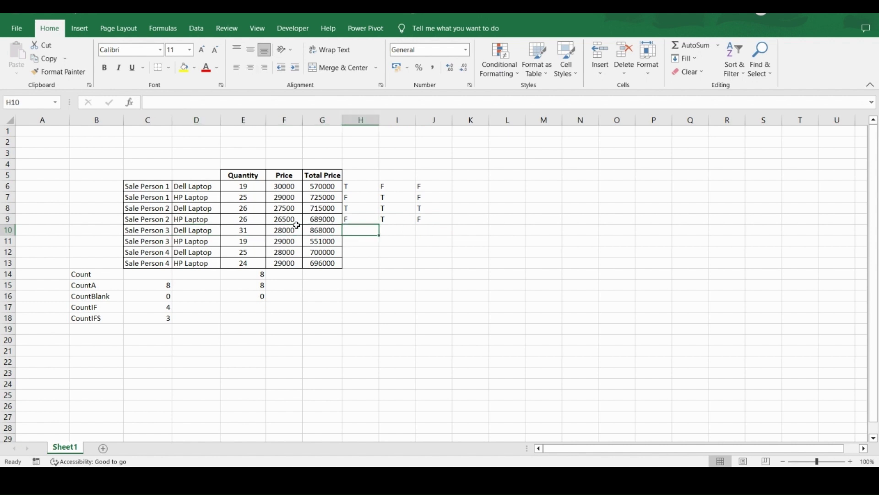
type("T")
key("Right")
type("T")
key("Right")
type("T")
key("Return")
Step: Evaluate row 11's laptop and quantity and enter F, F and F in H11 to J11
key("Left")
key("Left")
key("Left")
key("Left")
key("Left")
key("Left")
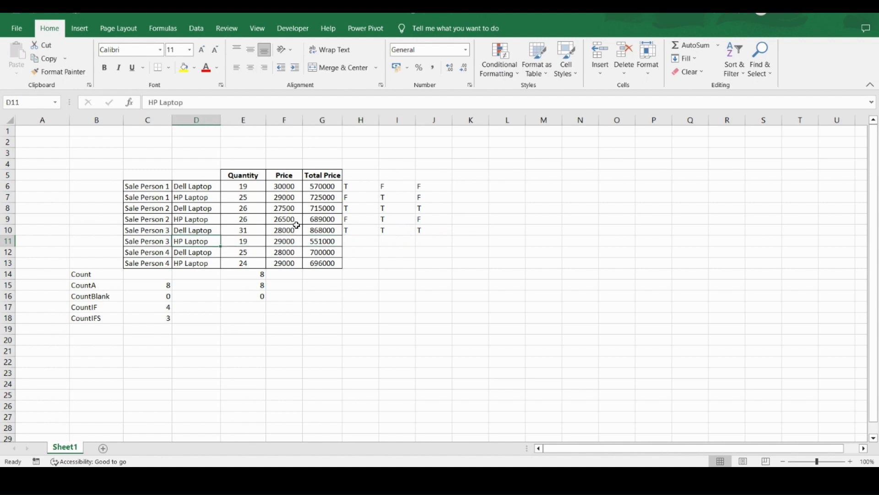
key("Right")
key("Right")
key("Right")
key("Right")
type("F")
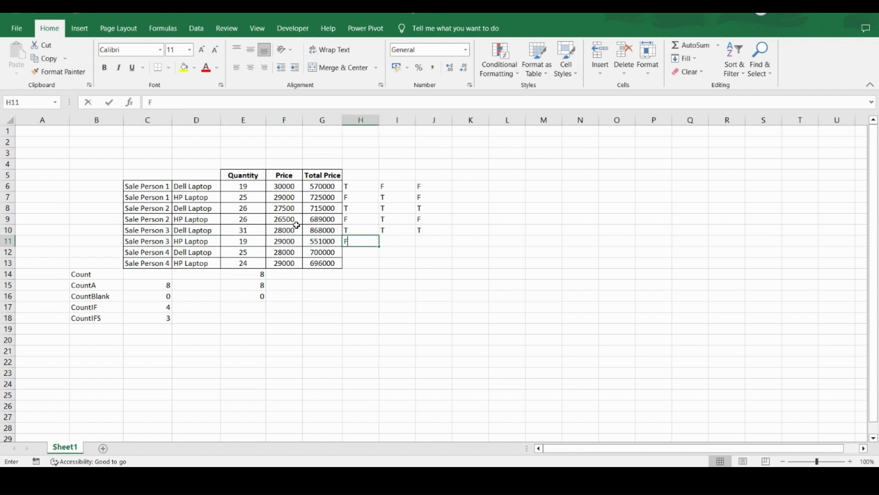
key("Right")
type("F")
key("Right")
type("F")
key("ctrl+Return")
key("Return")
Step: Evaluate row 12's laptop and quantity and enter T, T and T in H12 to J12
key("Left")
key("Left")
key("Left")
key("Left")
key("Left")
key("Left")
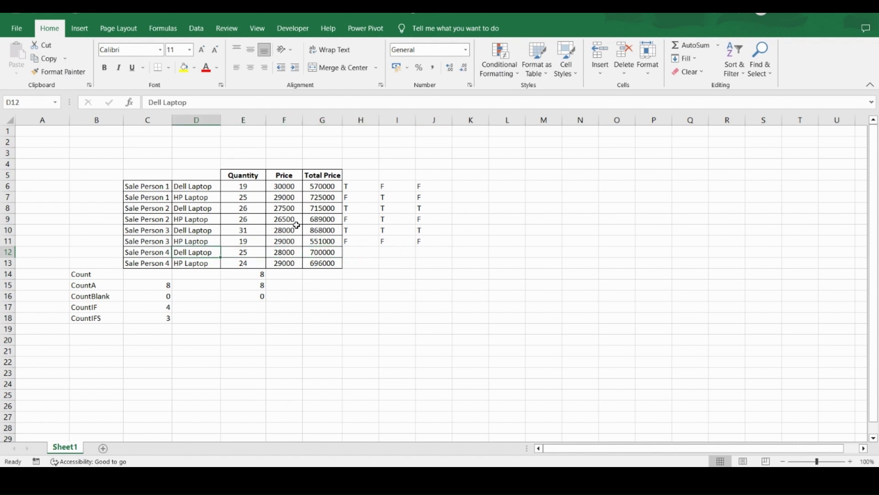
key("Right")
key("Right")
key("Right")
key("Right")
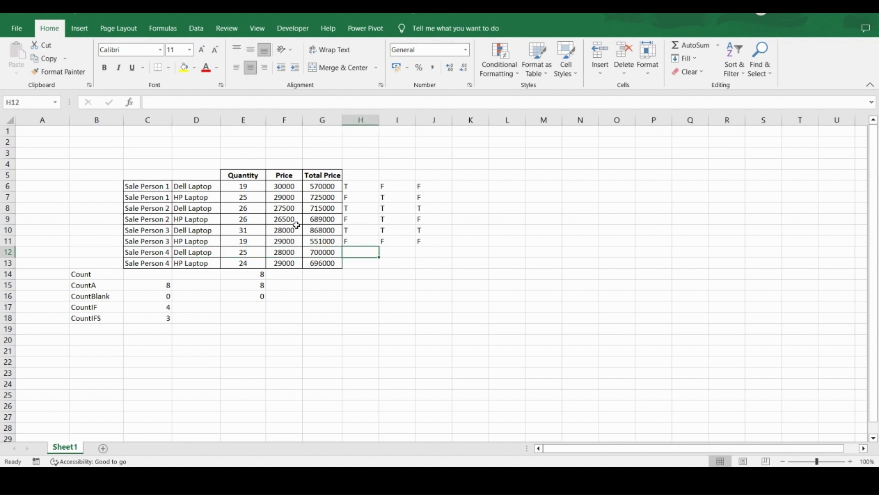
type("T")
key("Right")
type("T")
key("Right")
type("T")
key("Return")
Step: Evaluate row 13's laptop and quantity and enter F, F and F in H13 to J13
key("Left")
key("Left")
key("Left")
key("Left")
key("Left")
key("Left")
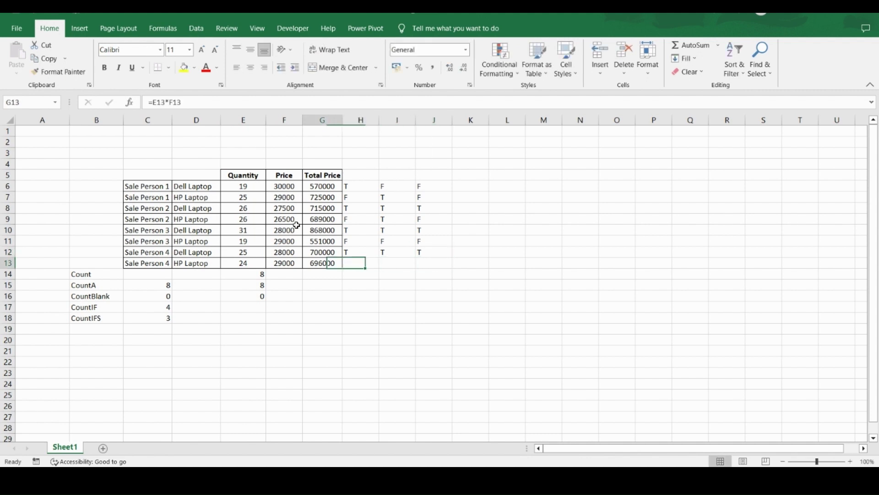
key("Right")
key("Right")
key("Right")
key("Right")
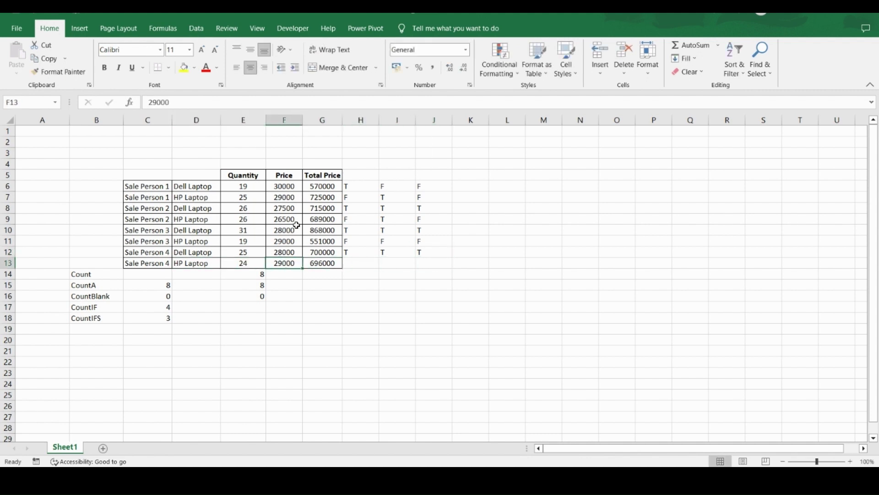
type("F")
key("Right")
type("F")
key("Right")
type("F")
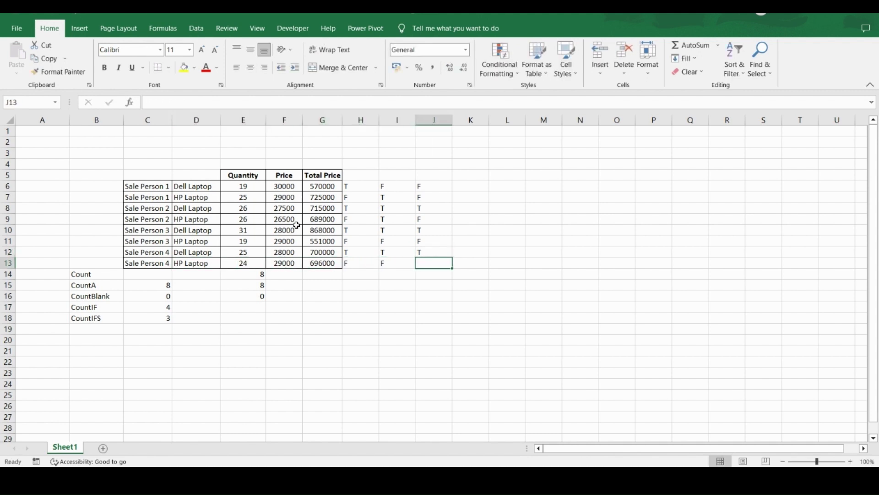
key("Return")
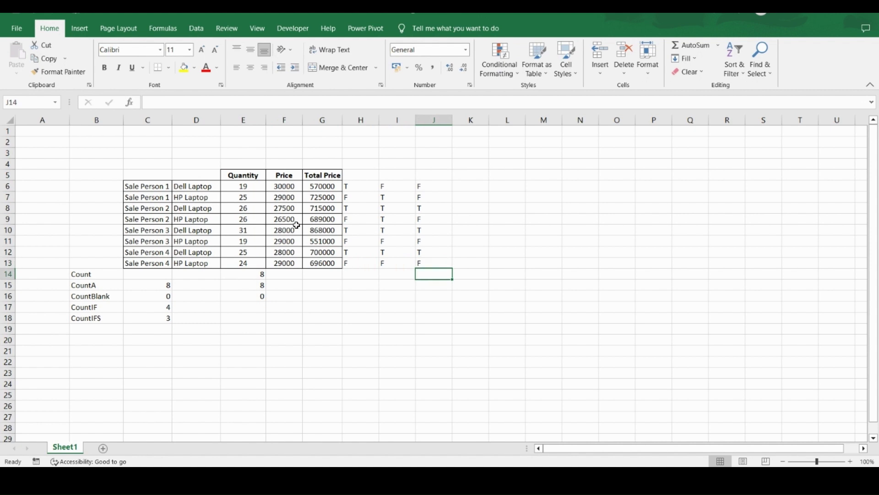
Step: Highlight the laptop and quantity cells of the rows meeting both criteria: D8:E8, D10:E10 and D12:E12
left_click(193, 187)
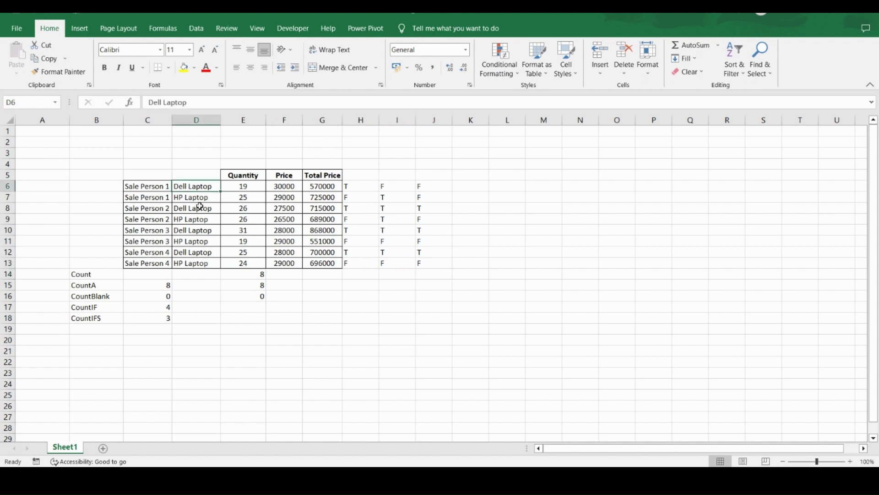
left_click_drag(203, 210, 390, 208)
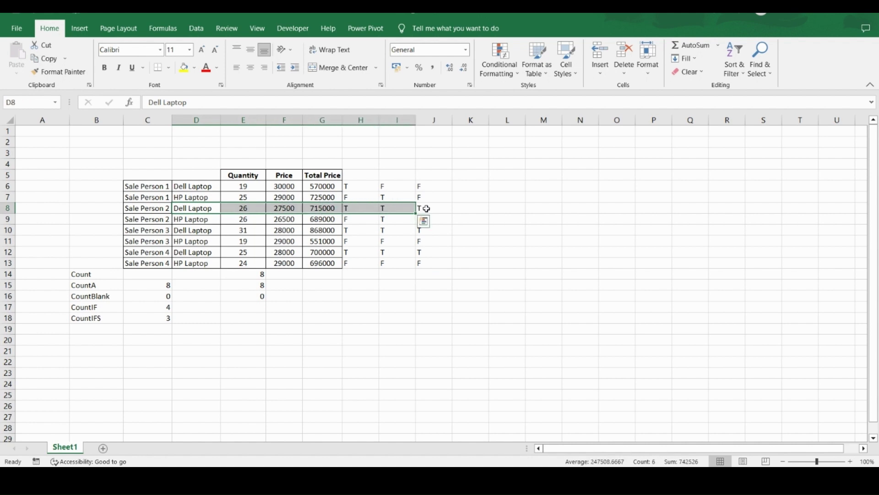
left_click(216, 209)
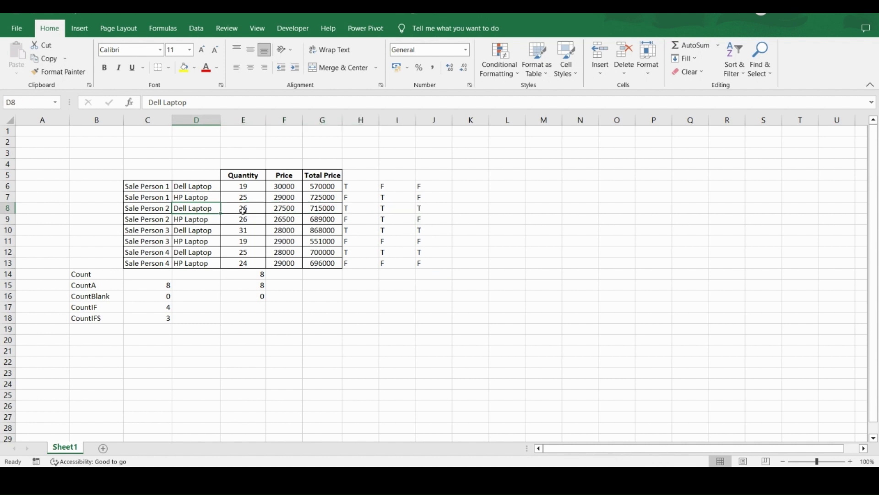
left_click(243, 210, "shift")
left_click(210, 232, "ctrl")
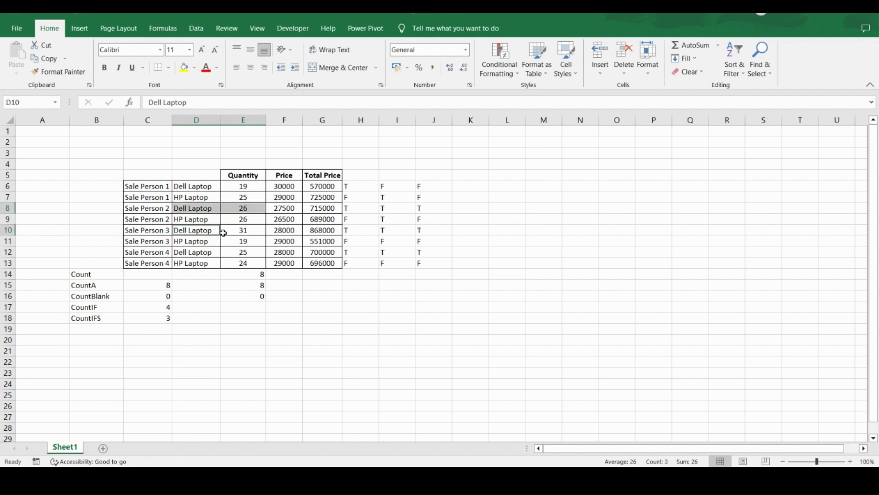
left_click(224, 233, "shift")
left_click(207, 253, "ctrl")
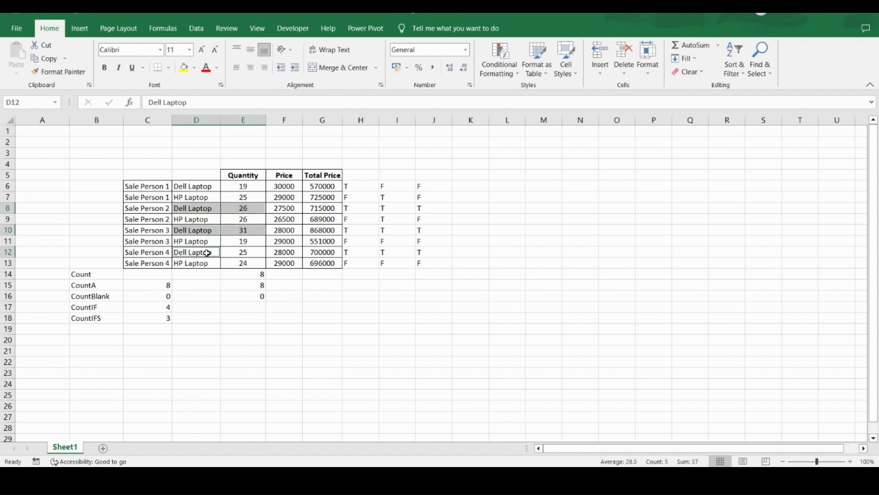
left_click(239, 252, "ctrl")
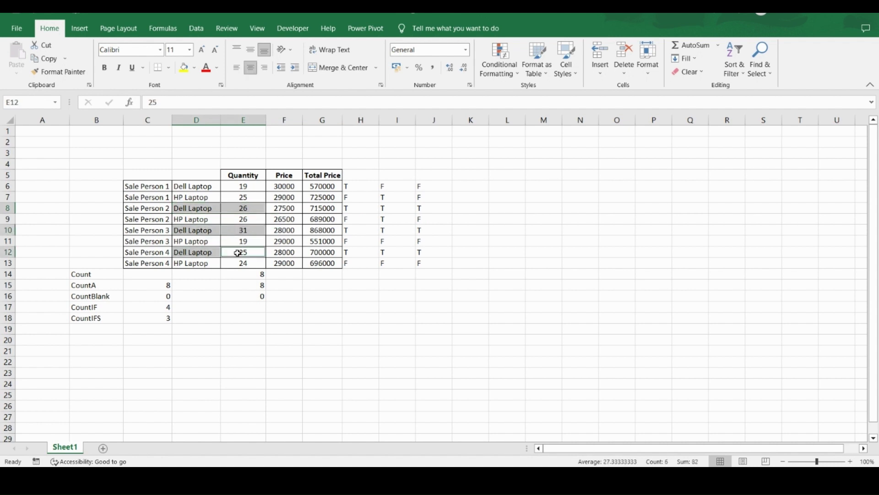
Step: Examine the two range-and-criterion pairs in C18's COUNTIFS formula, leaving the formula as it is
left_click(152, 319)
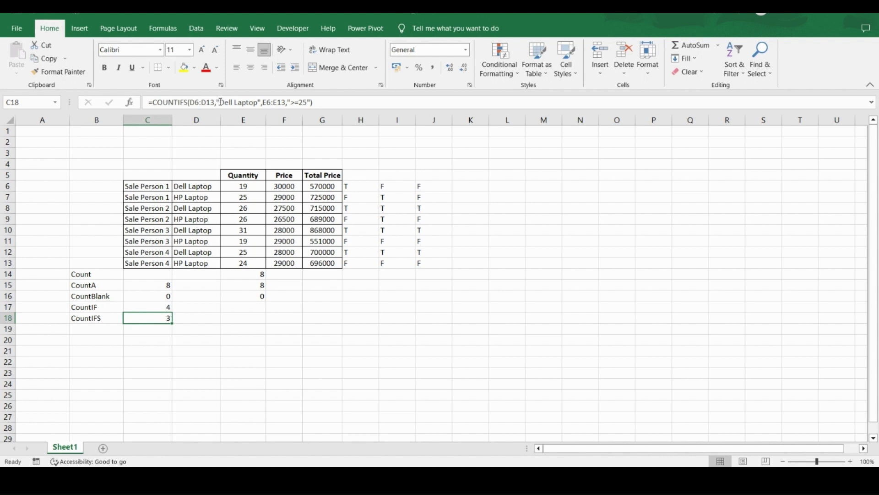
left_click_drag(220, 102, 259, 102)
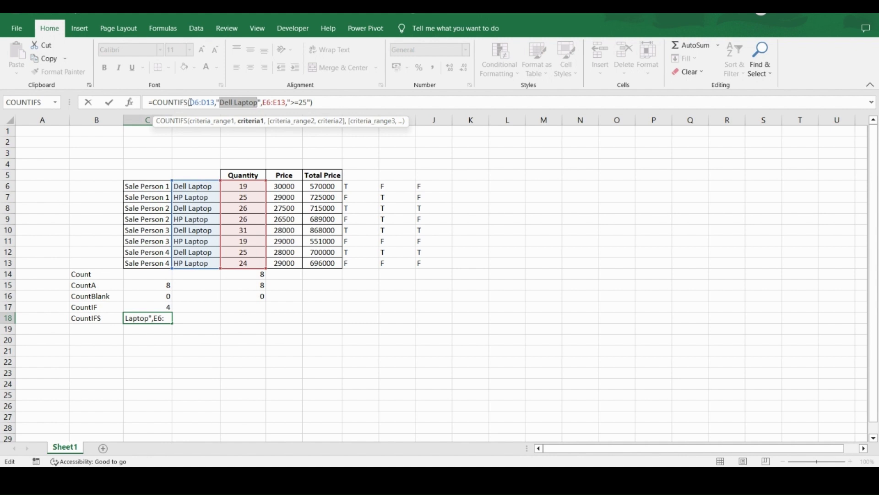
left_click_drag(192, 102, 264, 102)
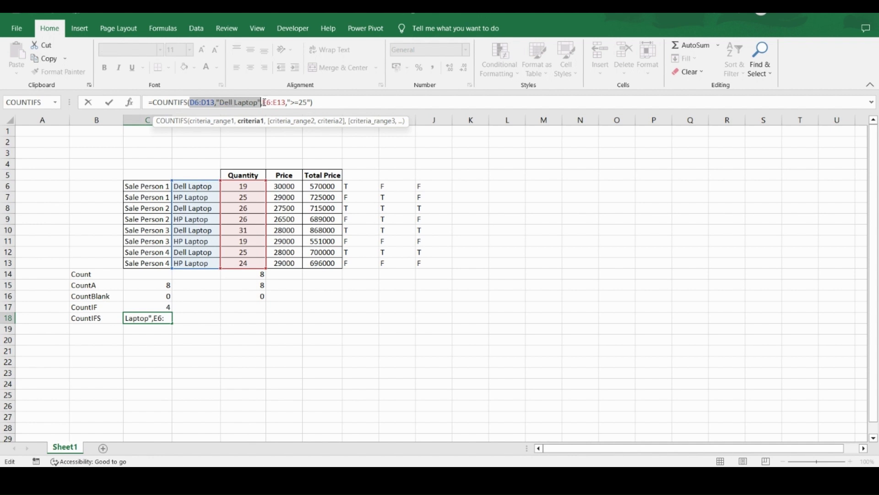
left_click_drag(264, 102, 311, 102)
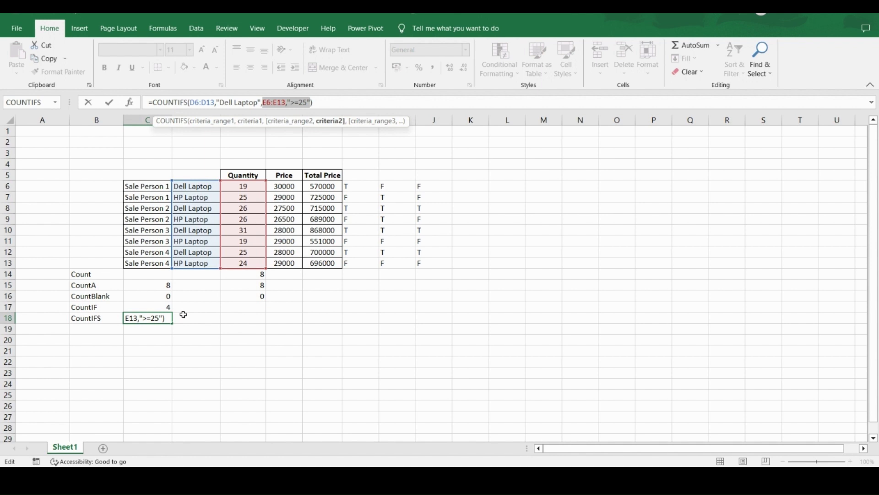
key("Return")
Step: Compare the COUNTIF formula in C17 with the COUNTIFS formula in C18
left_click(108, 308)
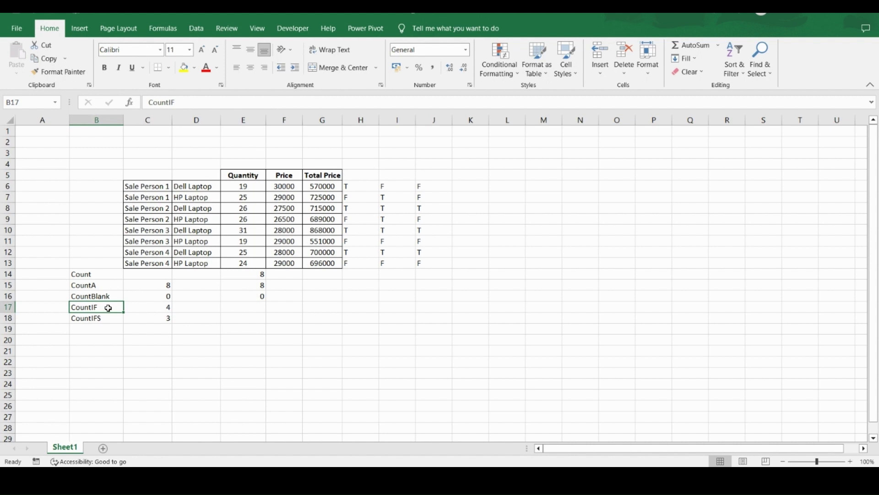
key("Right")
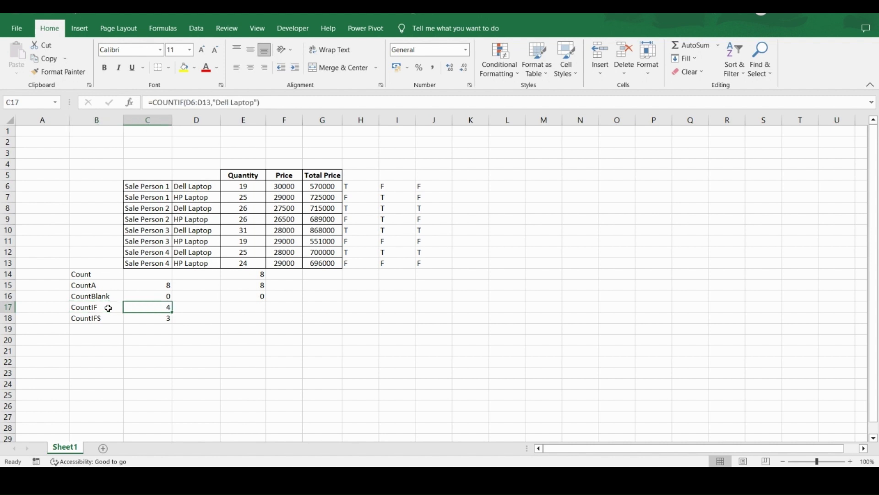
key("Down")
key("Left")
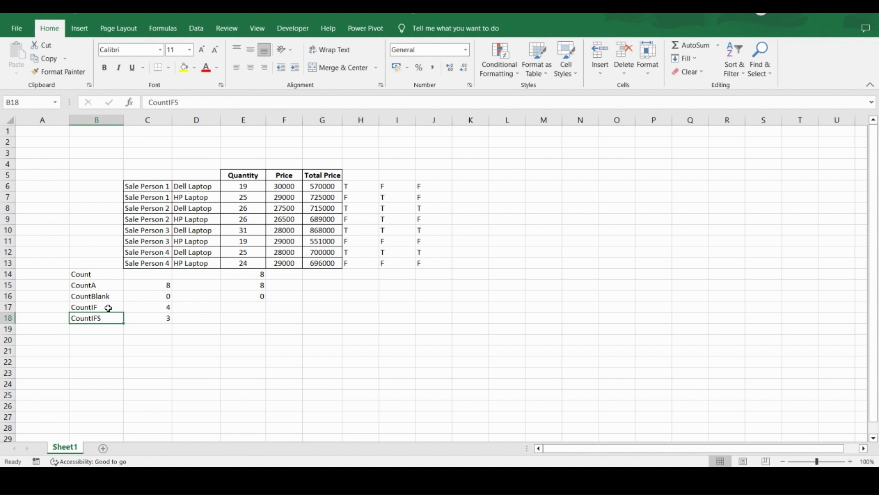
key("Right")
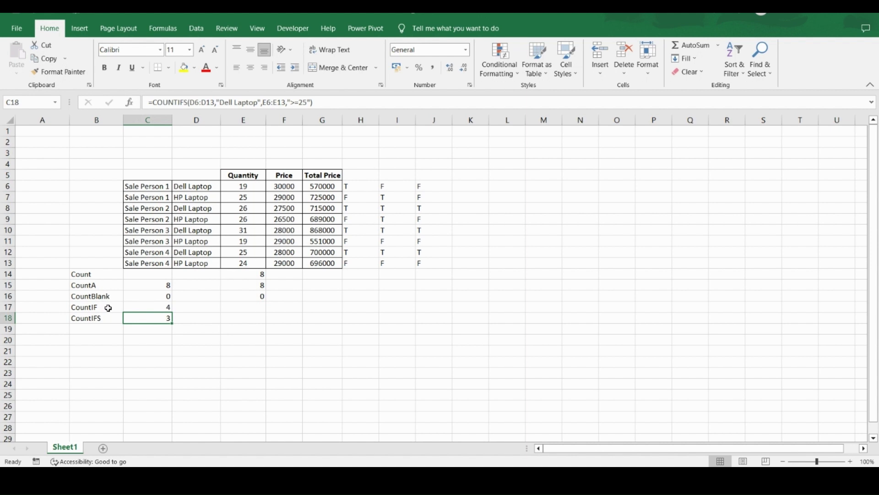
key("Left")
key("Left")
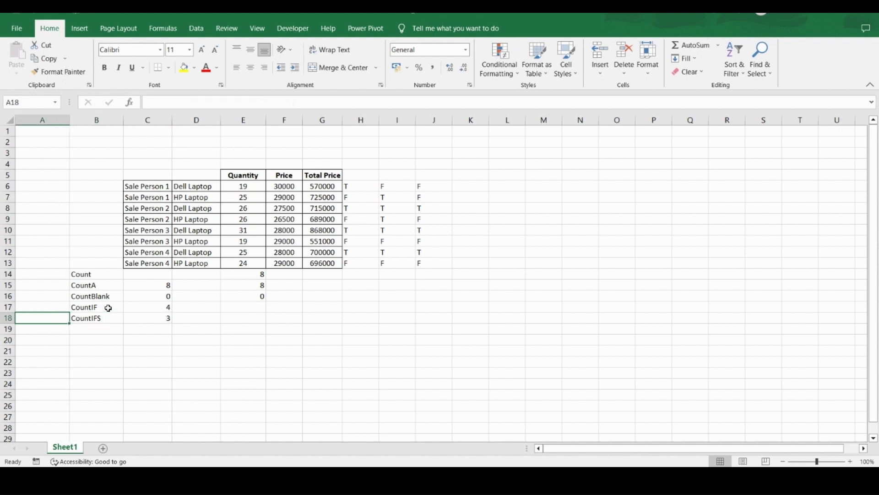
Step: Review the list of counting functions from Count in B14 down to CountIFS in B18
key("Right")
key("Up")
key("Up")
key("Up")
key("Up")
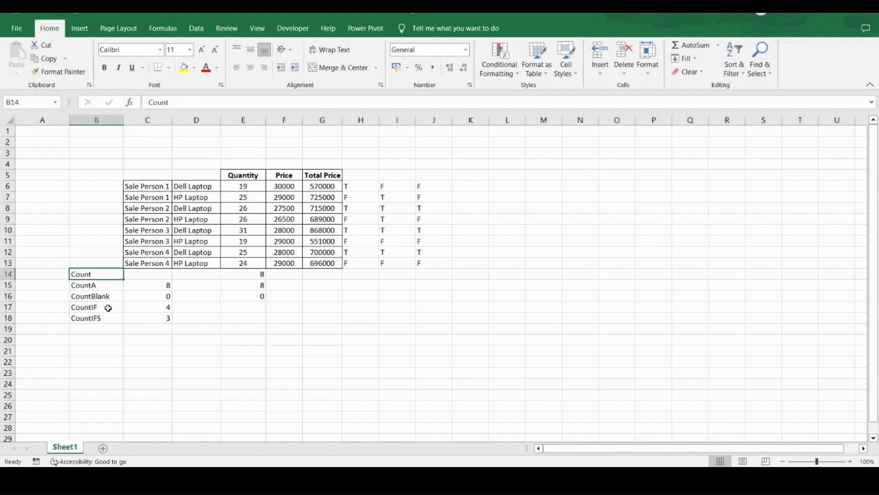
key("Down")
key("Down")
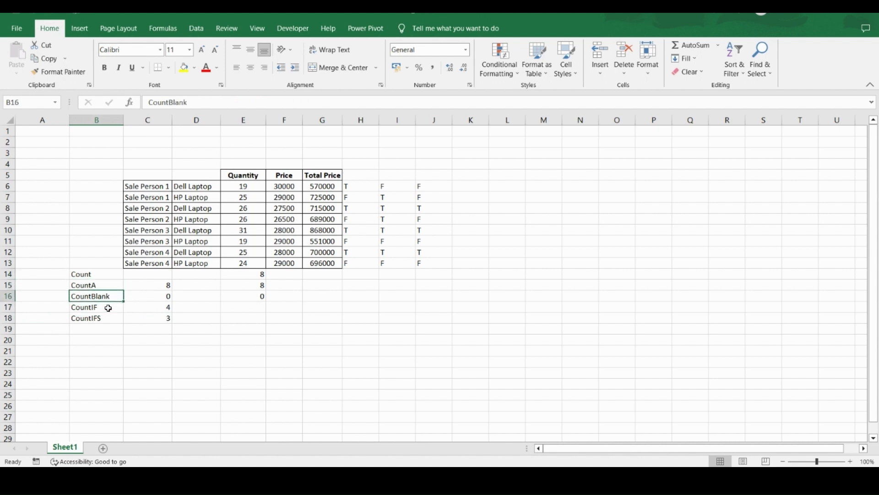
key("Down")
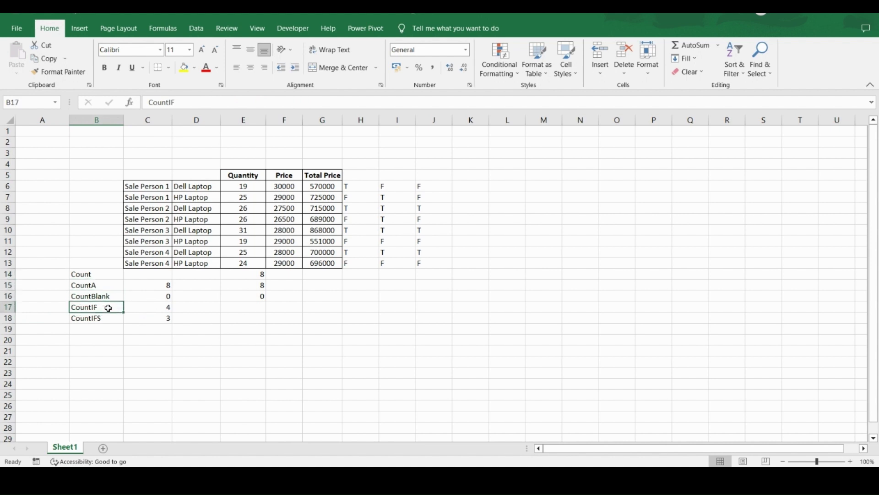
key("Down")
key("Right")
key("Right")
key("Right")
key("Left")
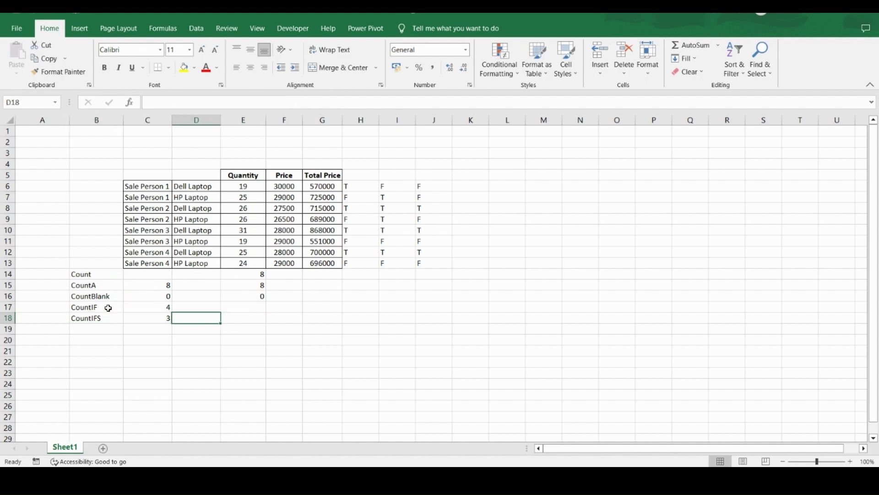